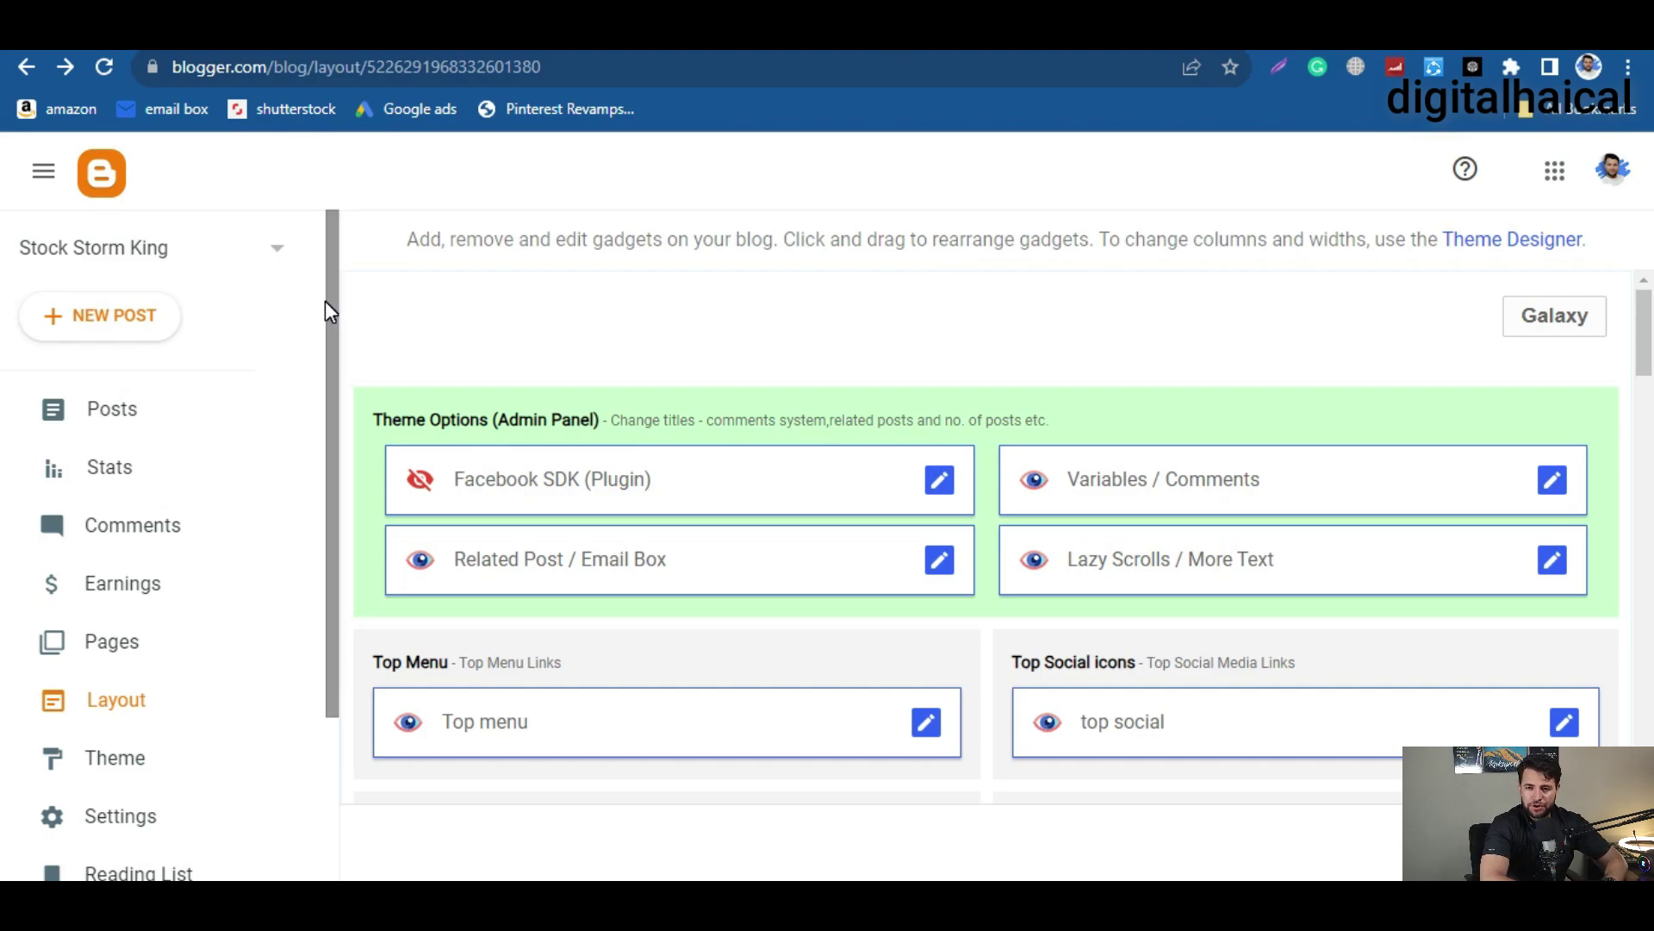
pyautogui.click(165, 252)
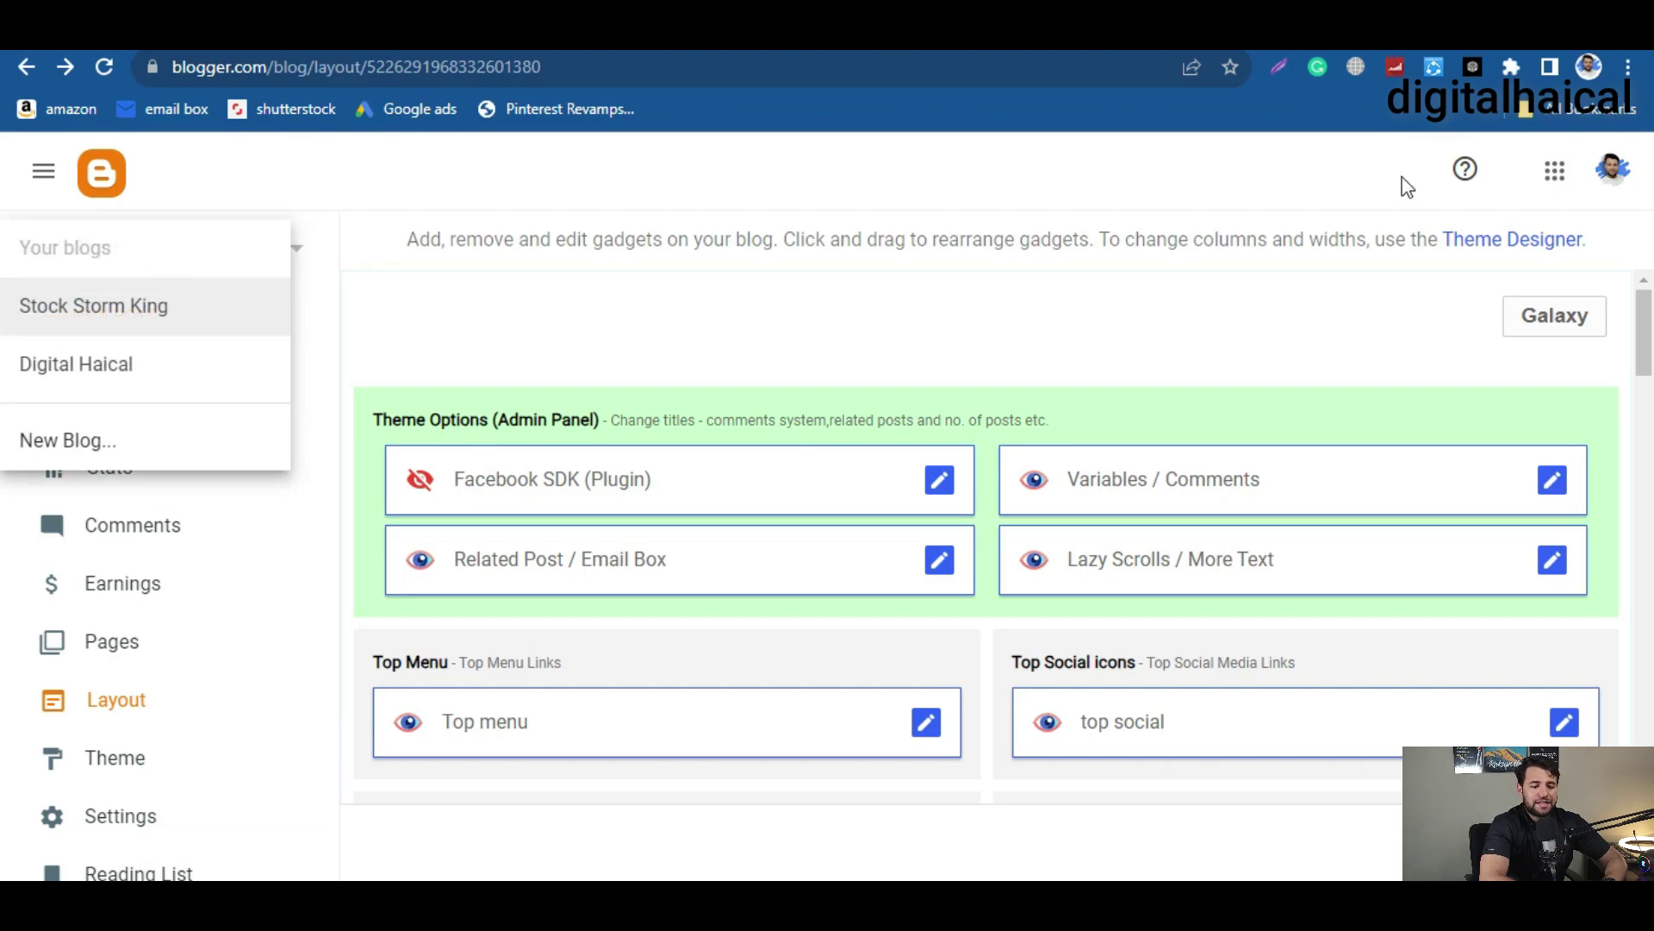
pyautogui.click(1556, 170)
pyautogui.click(1556, 170)
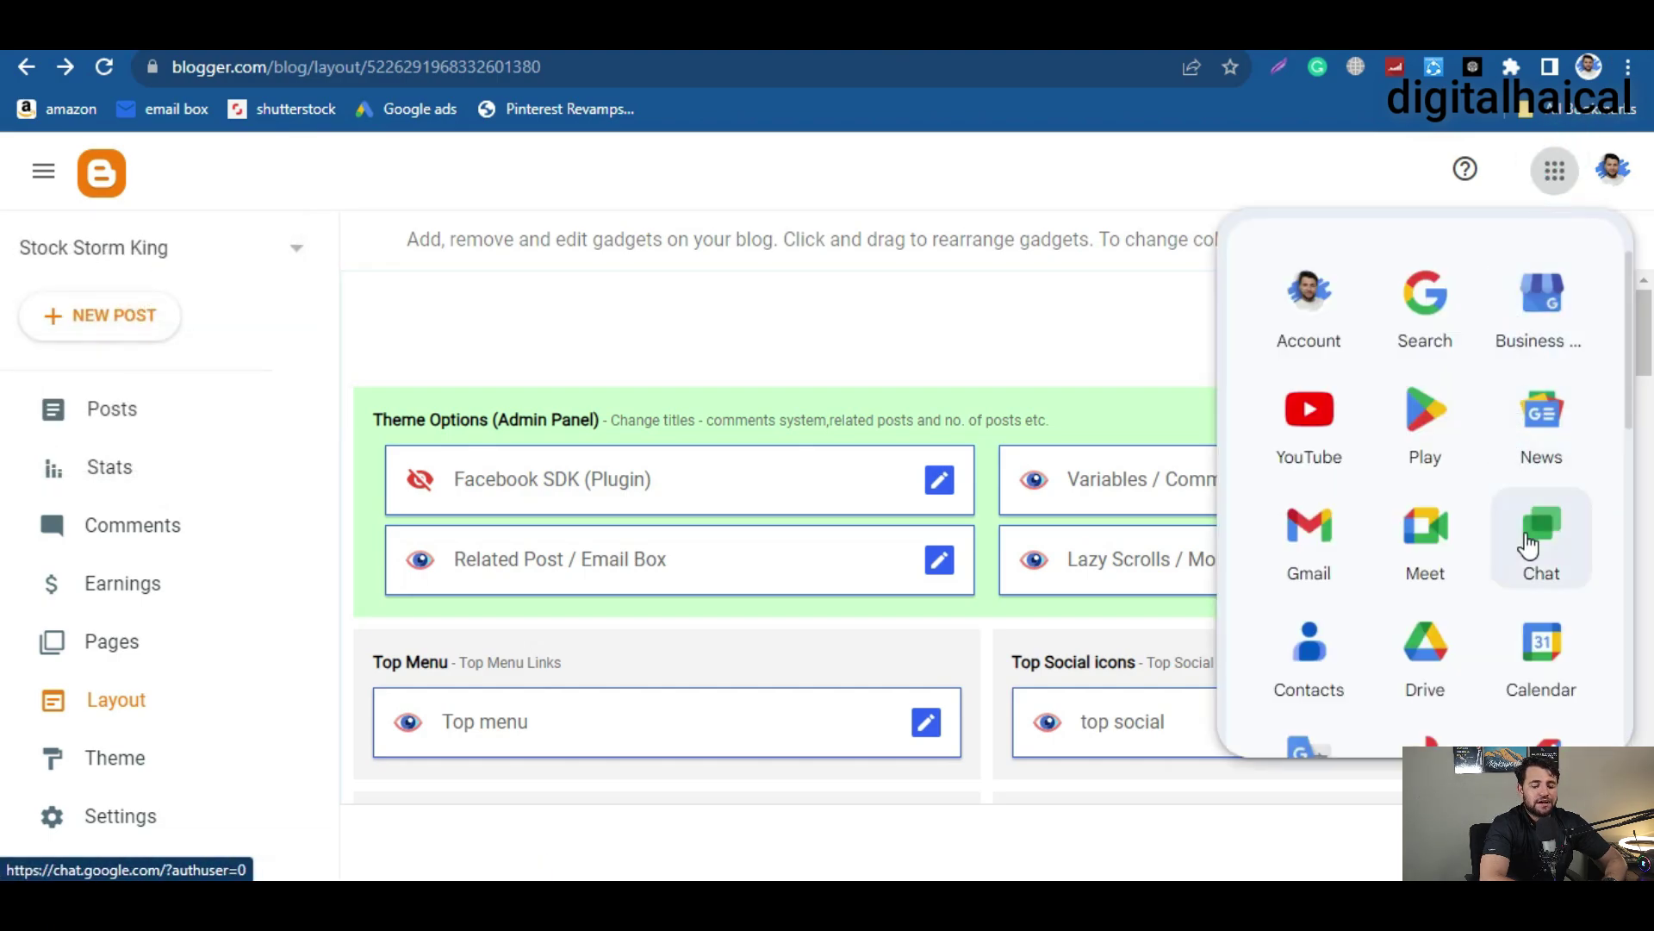
pyautogui.scroll(-3, 1529, 545)
pyautogui.scroll(-1, 1530, 544)
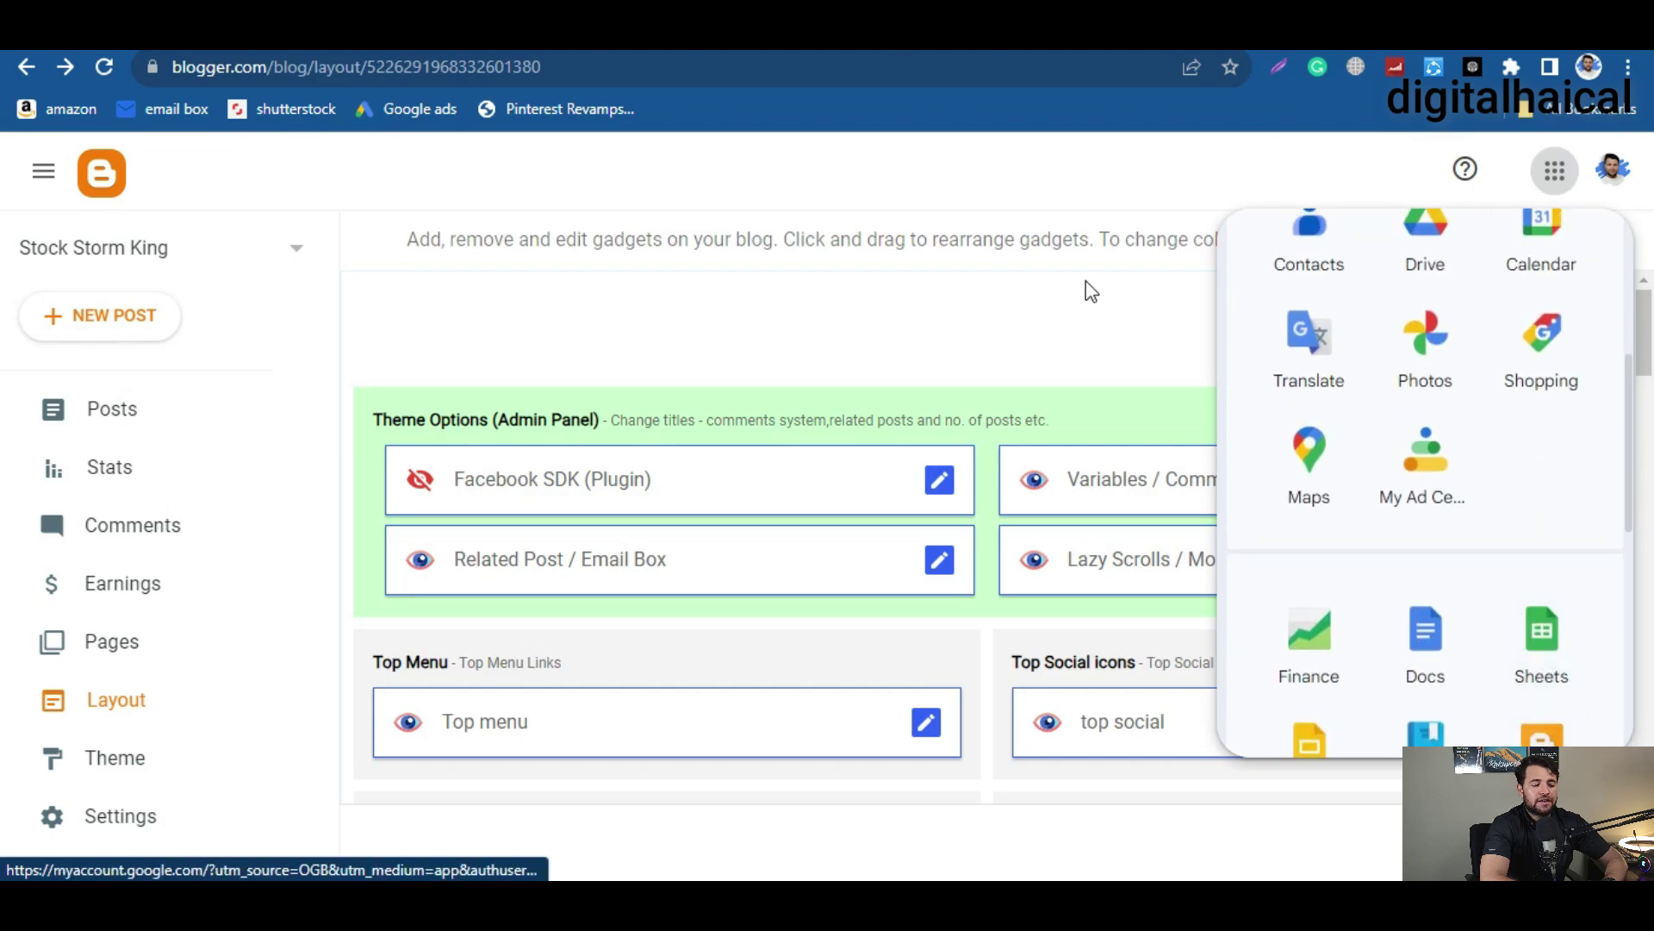
pyautogui.click(1021, 148)
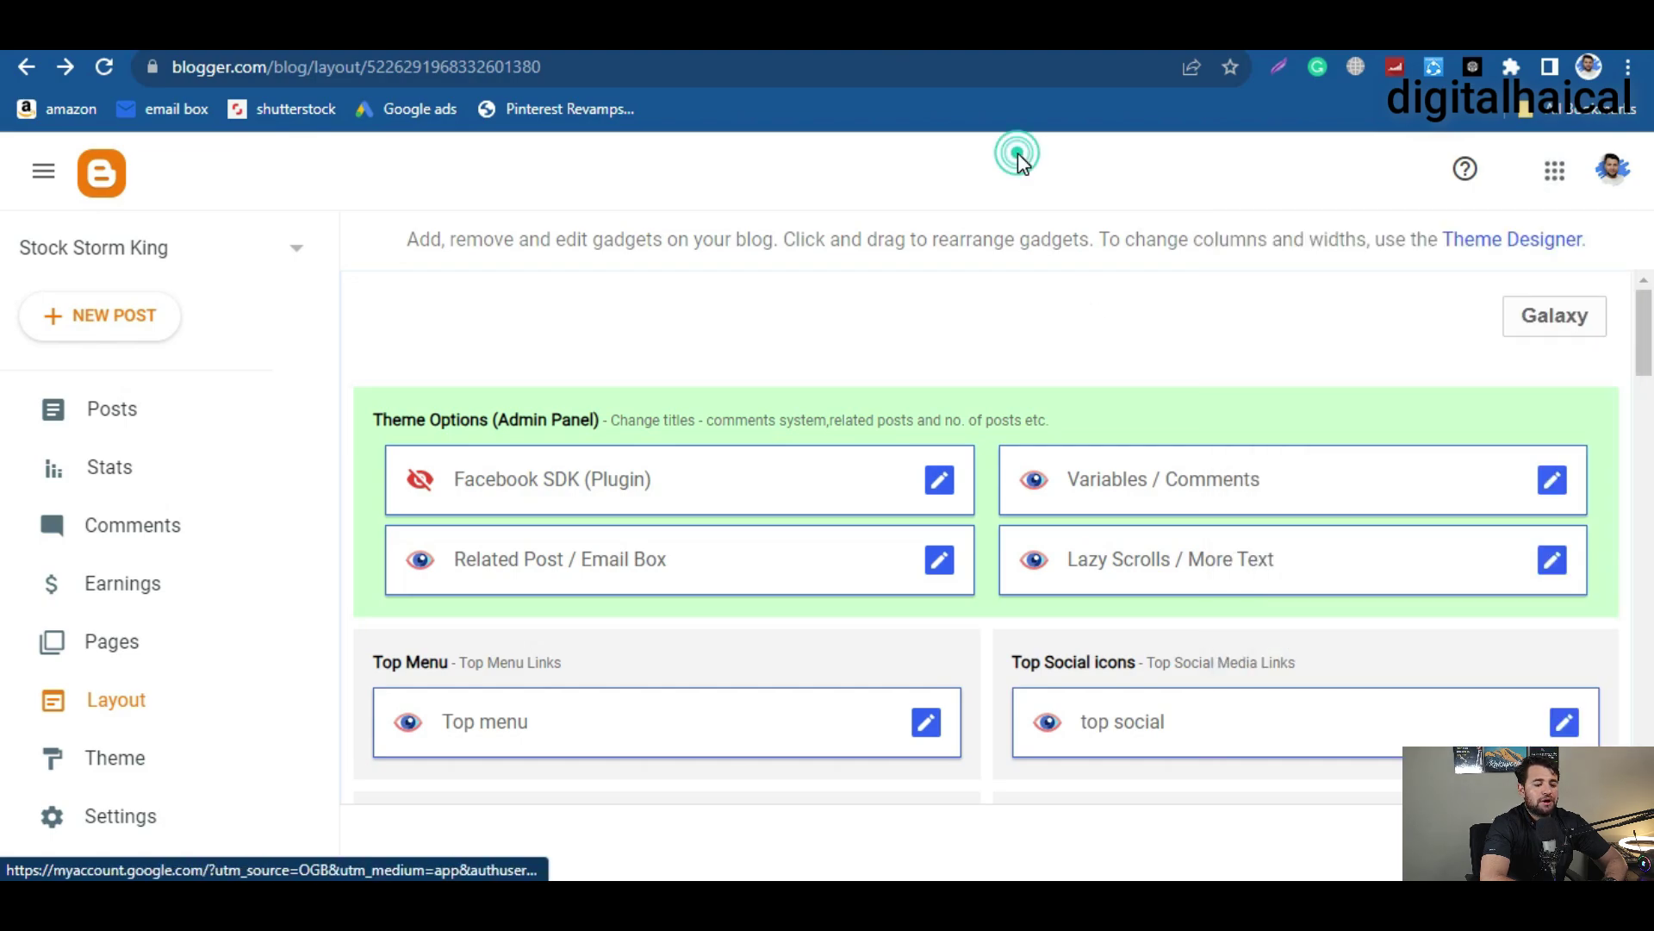
# - Start creating a new blog and enter sdfgsdfsdfs as its title
pyautogui.click(241, 254)
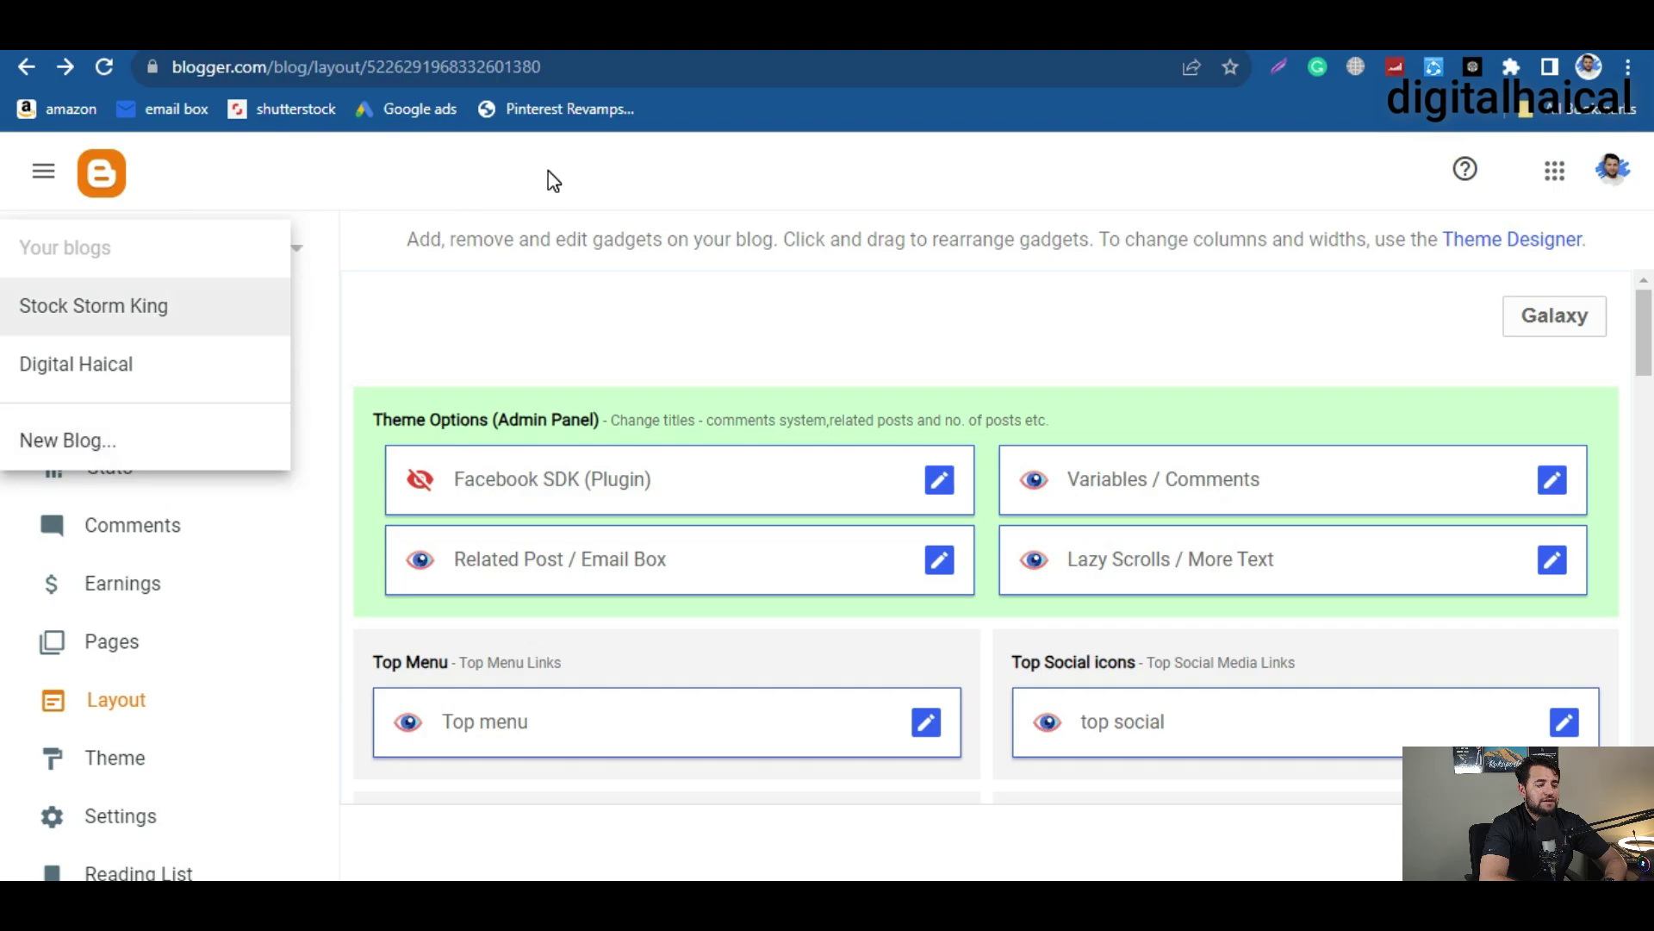
pyautogui.click(110, 443)
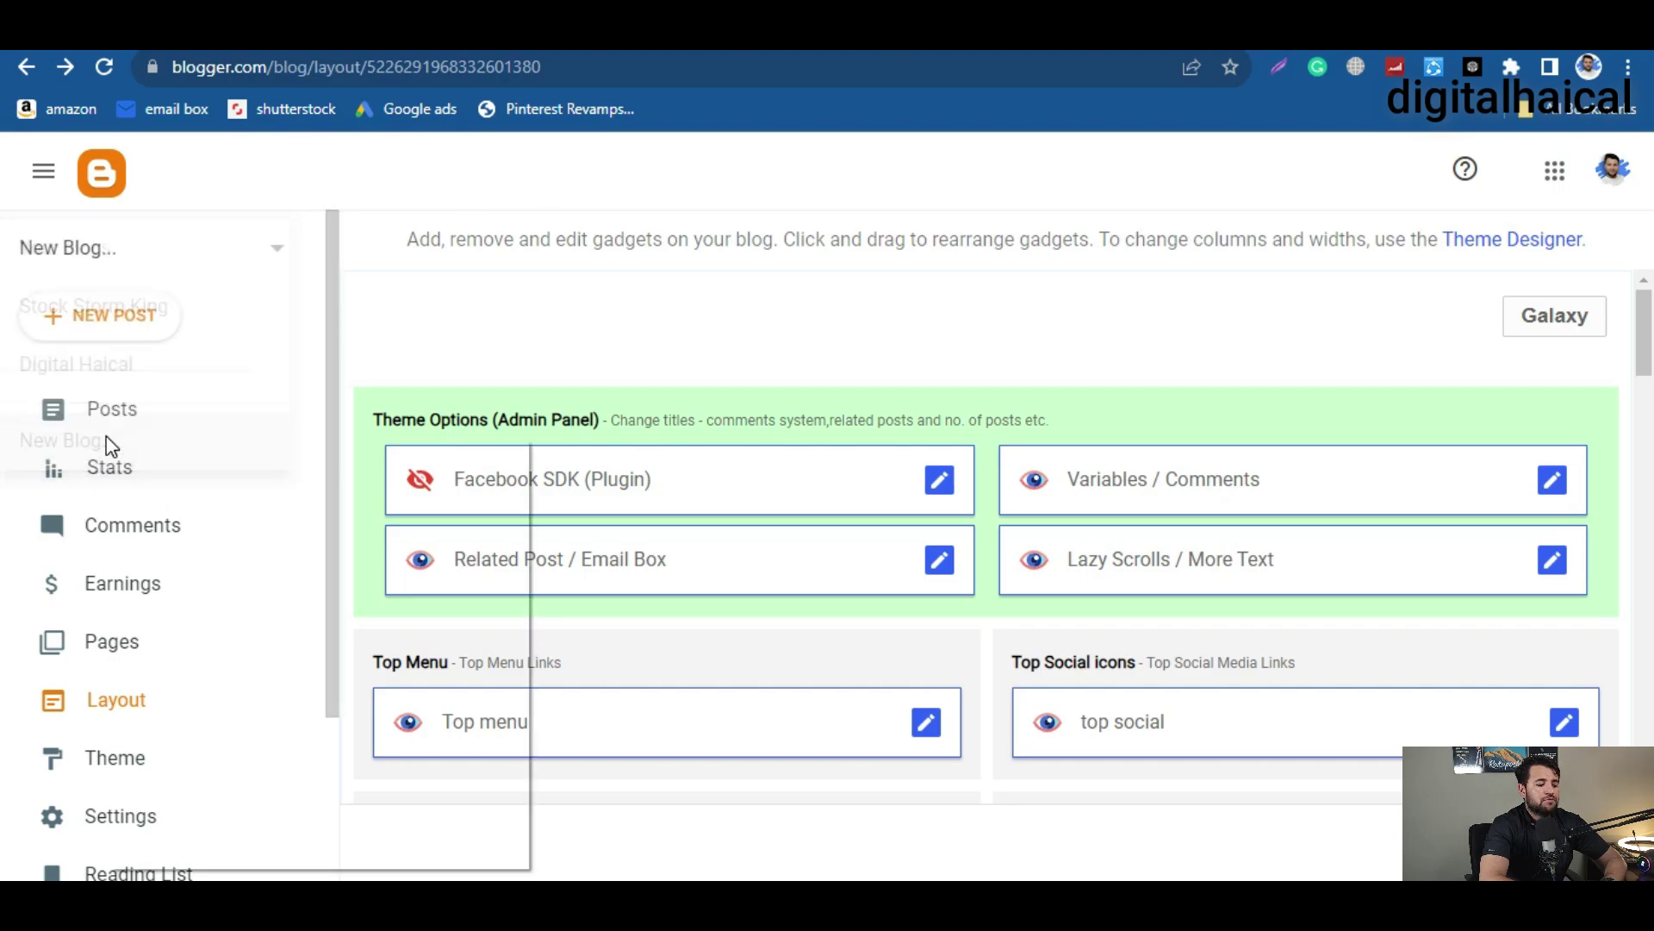
pyautogui.rightClick(107, 437)
pyautogui.click(716, 351)
pyautogui.click(706, 443)
pyautogui.write('sdfgsdfsdfs')
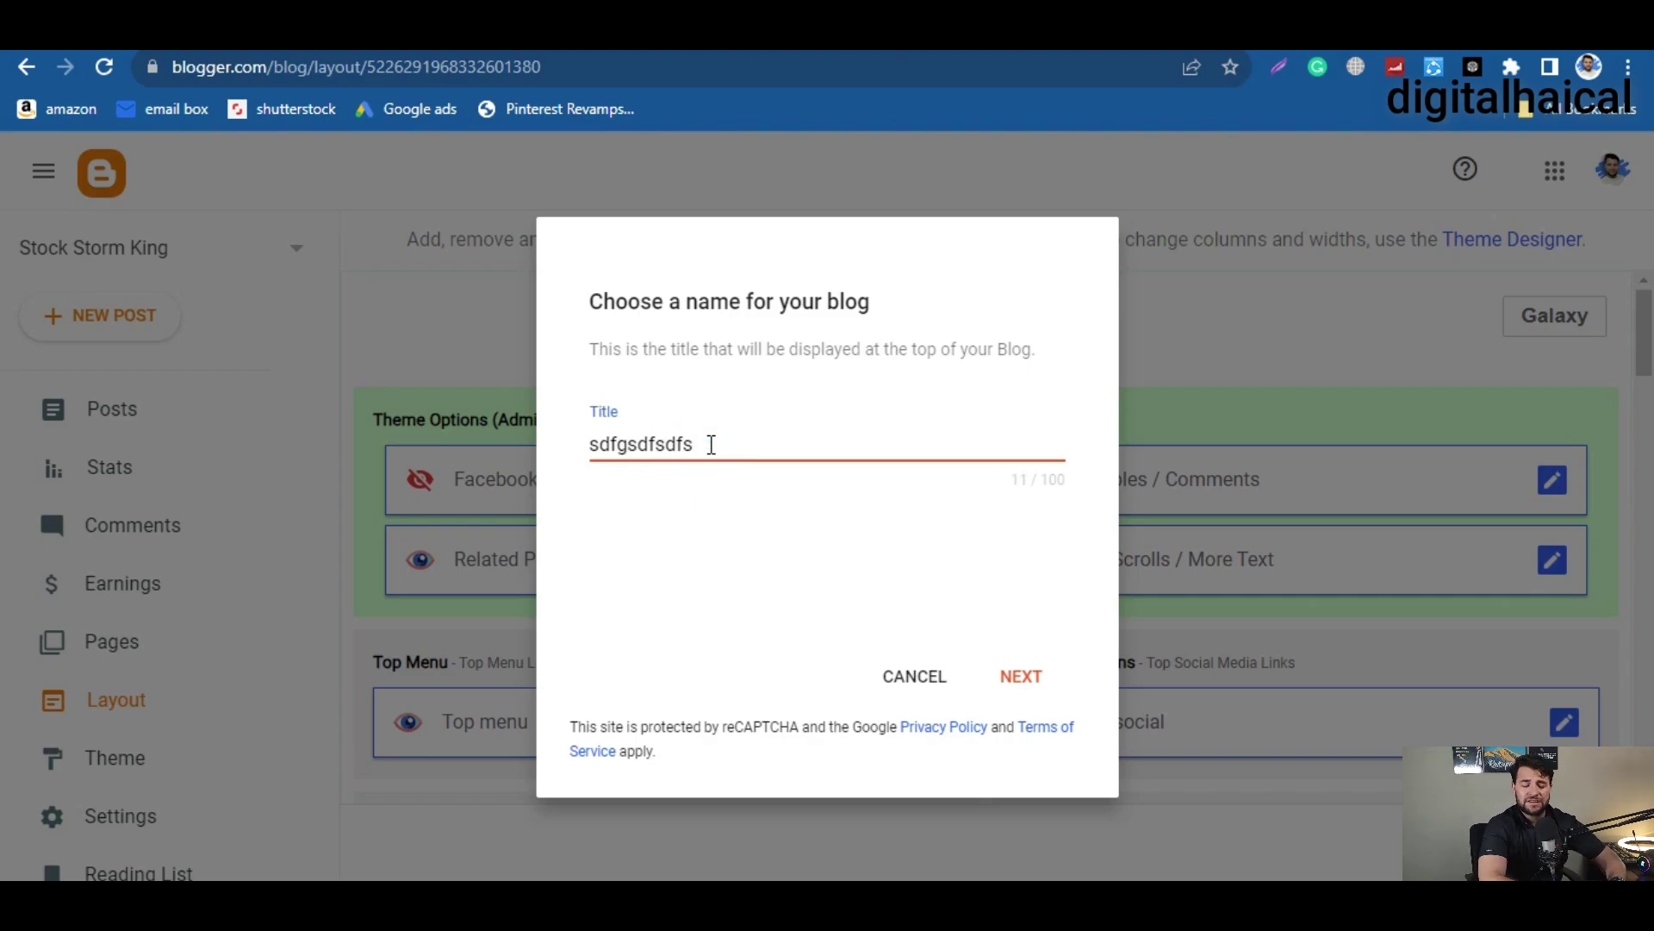
# - Try asxa as the new blog's address, clear it and cancel the blog creation
pyautogui.click(1029, 681)
pyautogui.click(747, 439)
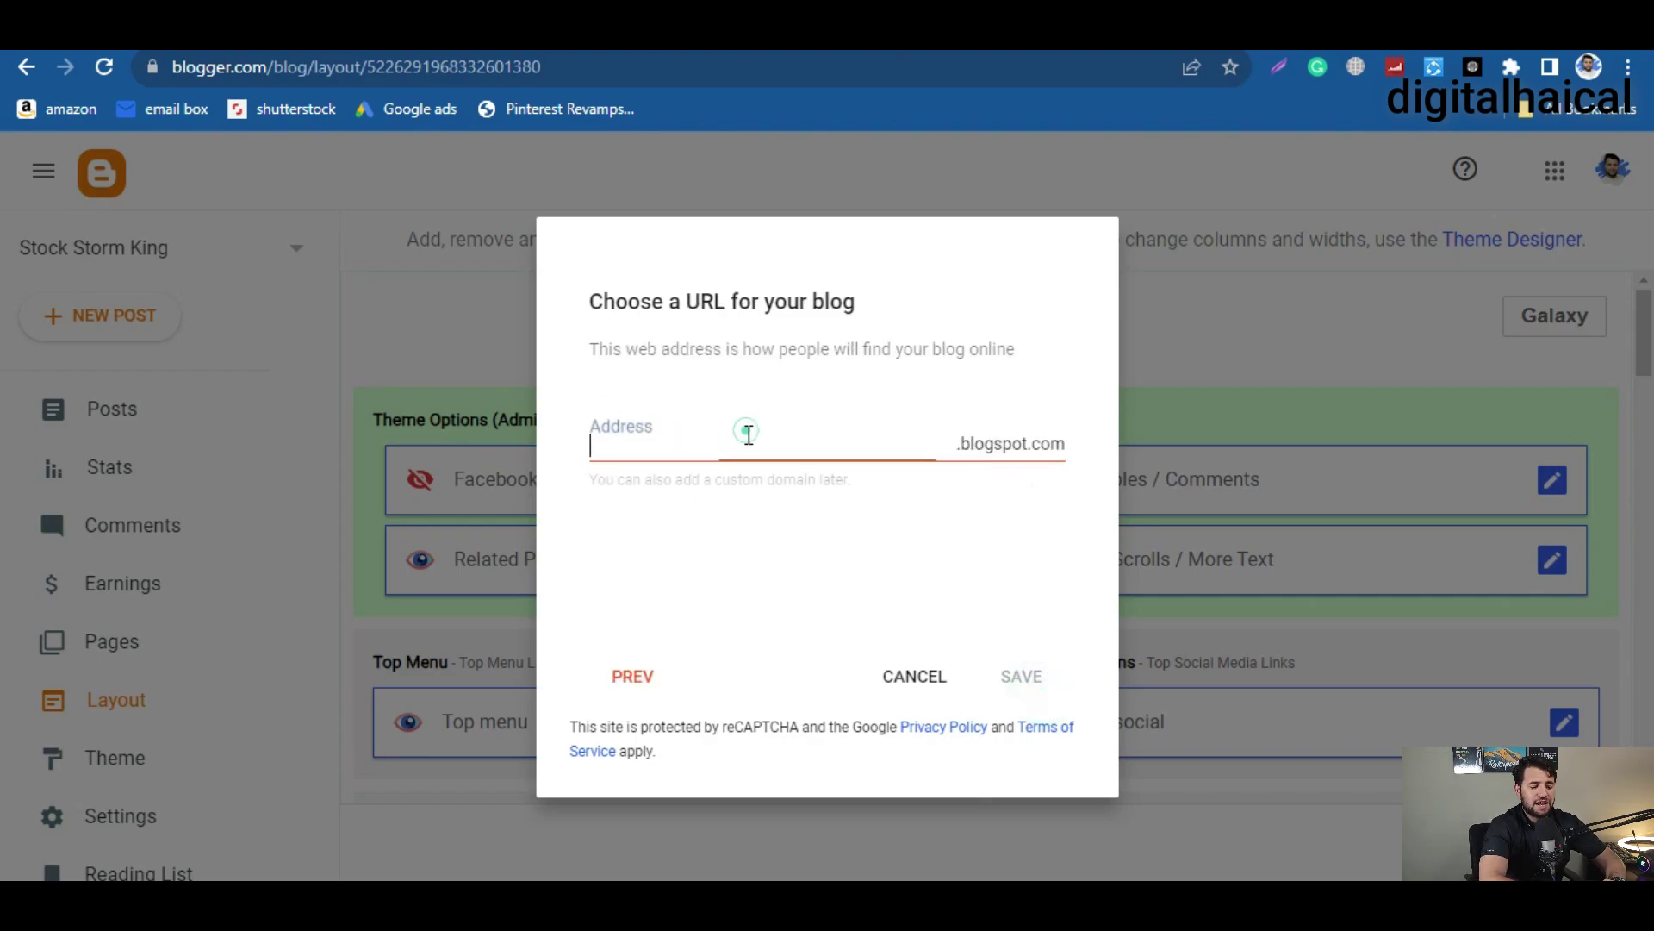
pyautogui.write('asxa')
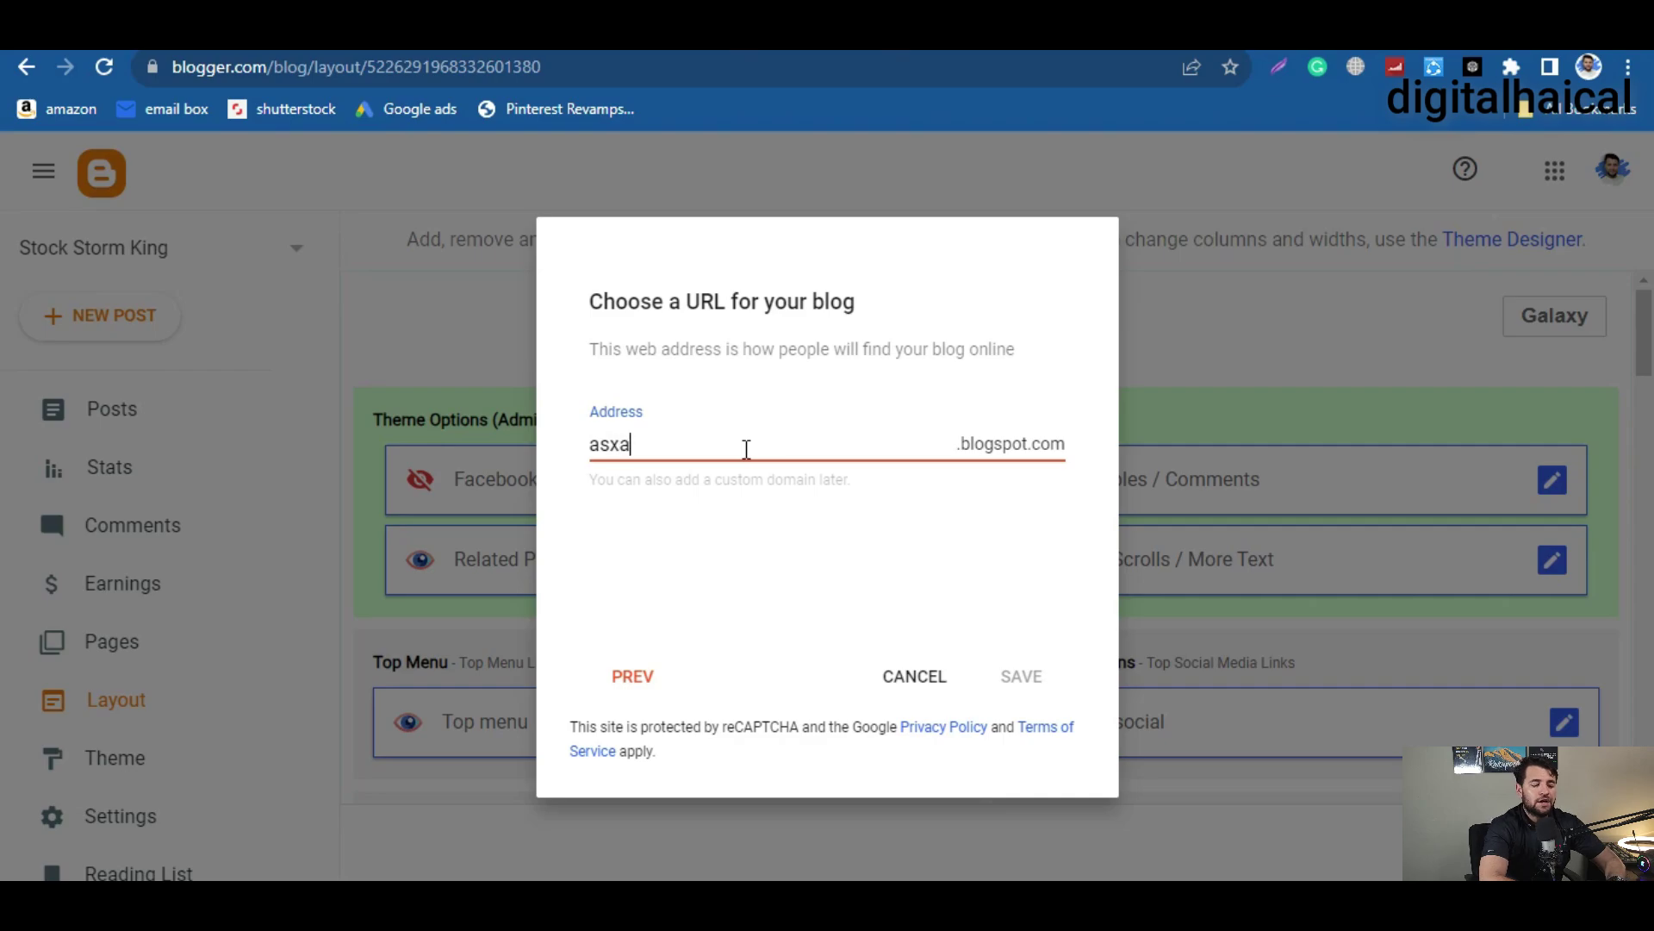
pyautogui.press('BackSpace')
pyautogui.press('BackSpace')
pyautogui.press('BackSpace')
pyautogui.press('BackSpace')
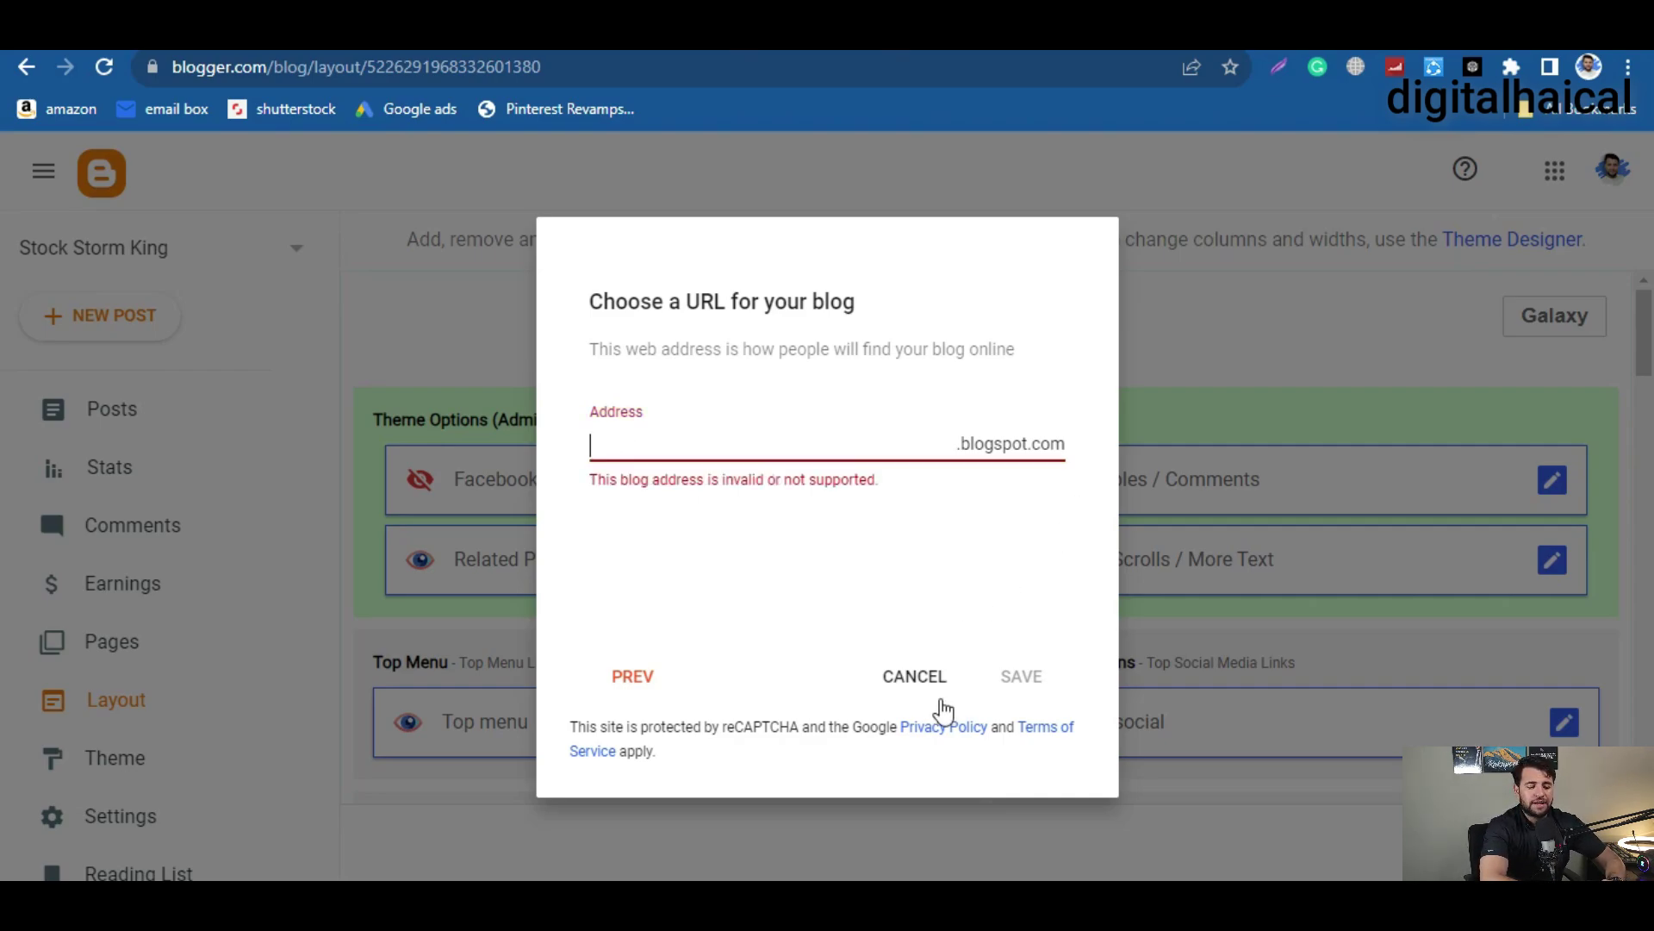
pyautogui.click(915, 681)
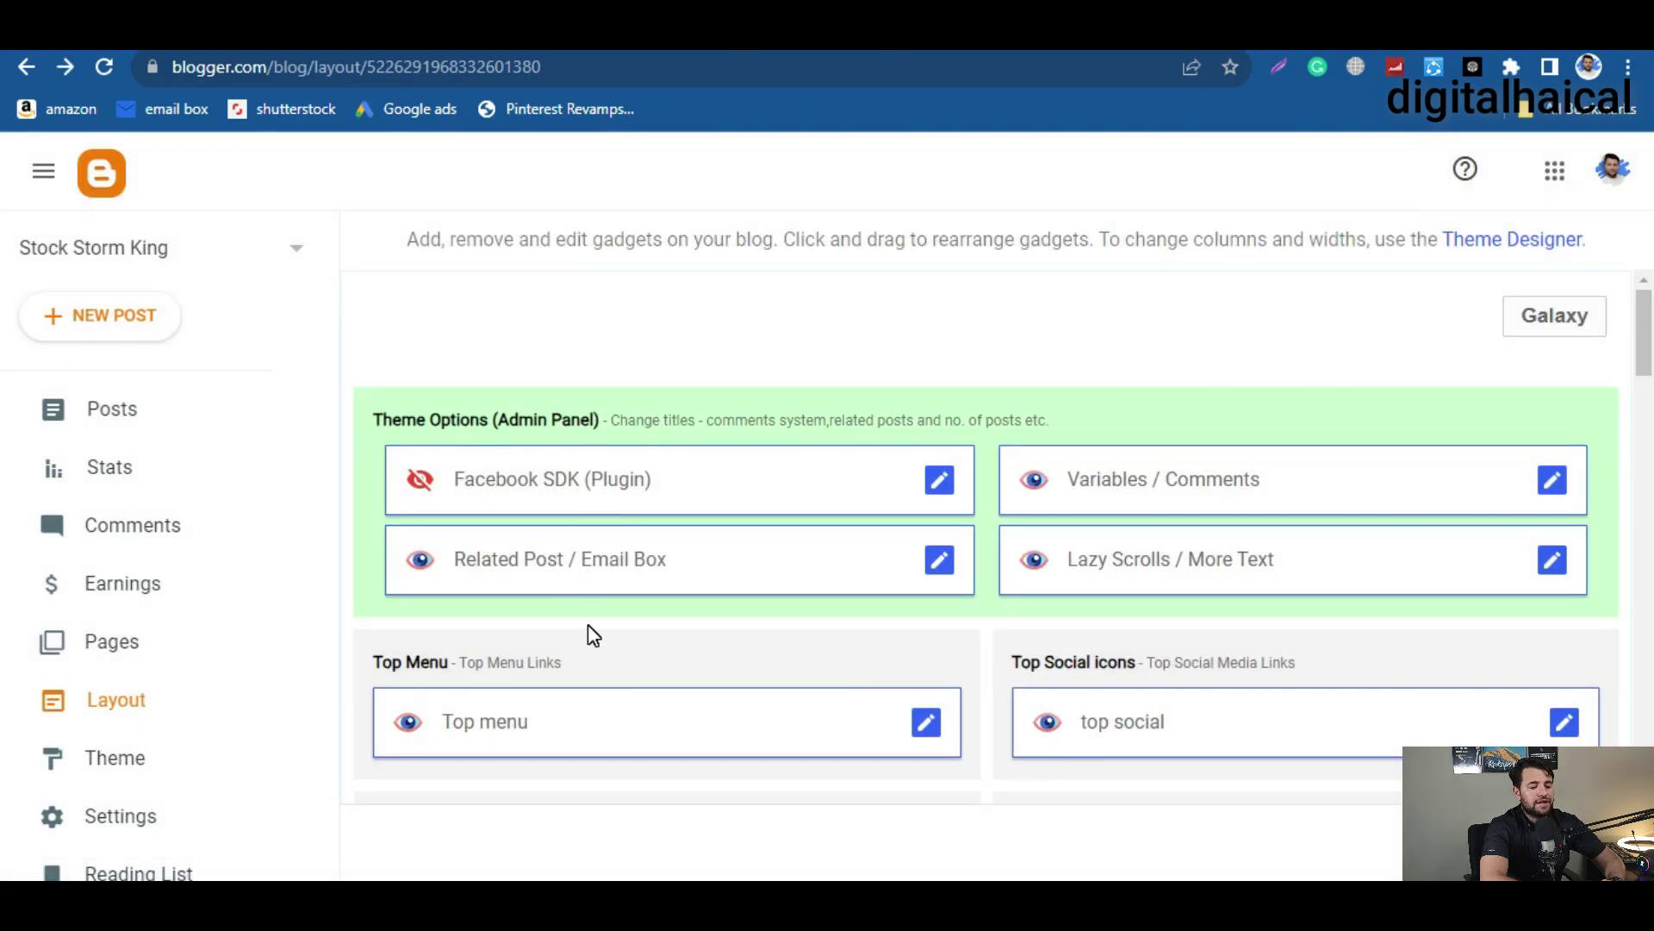
pyautogui.scroll(-5, 584, 517)
pyautogui.scroll(5, 584, 515)
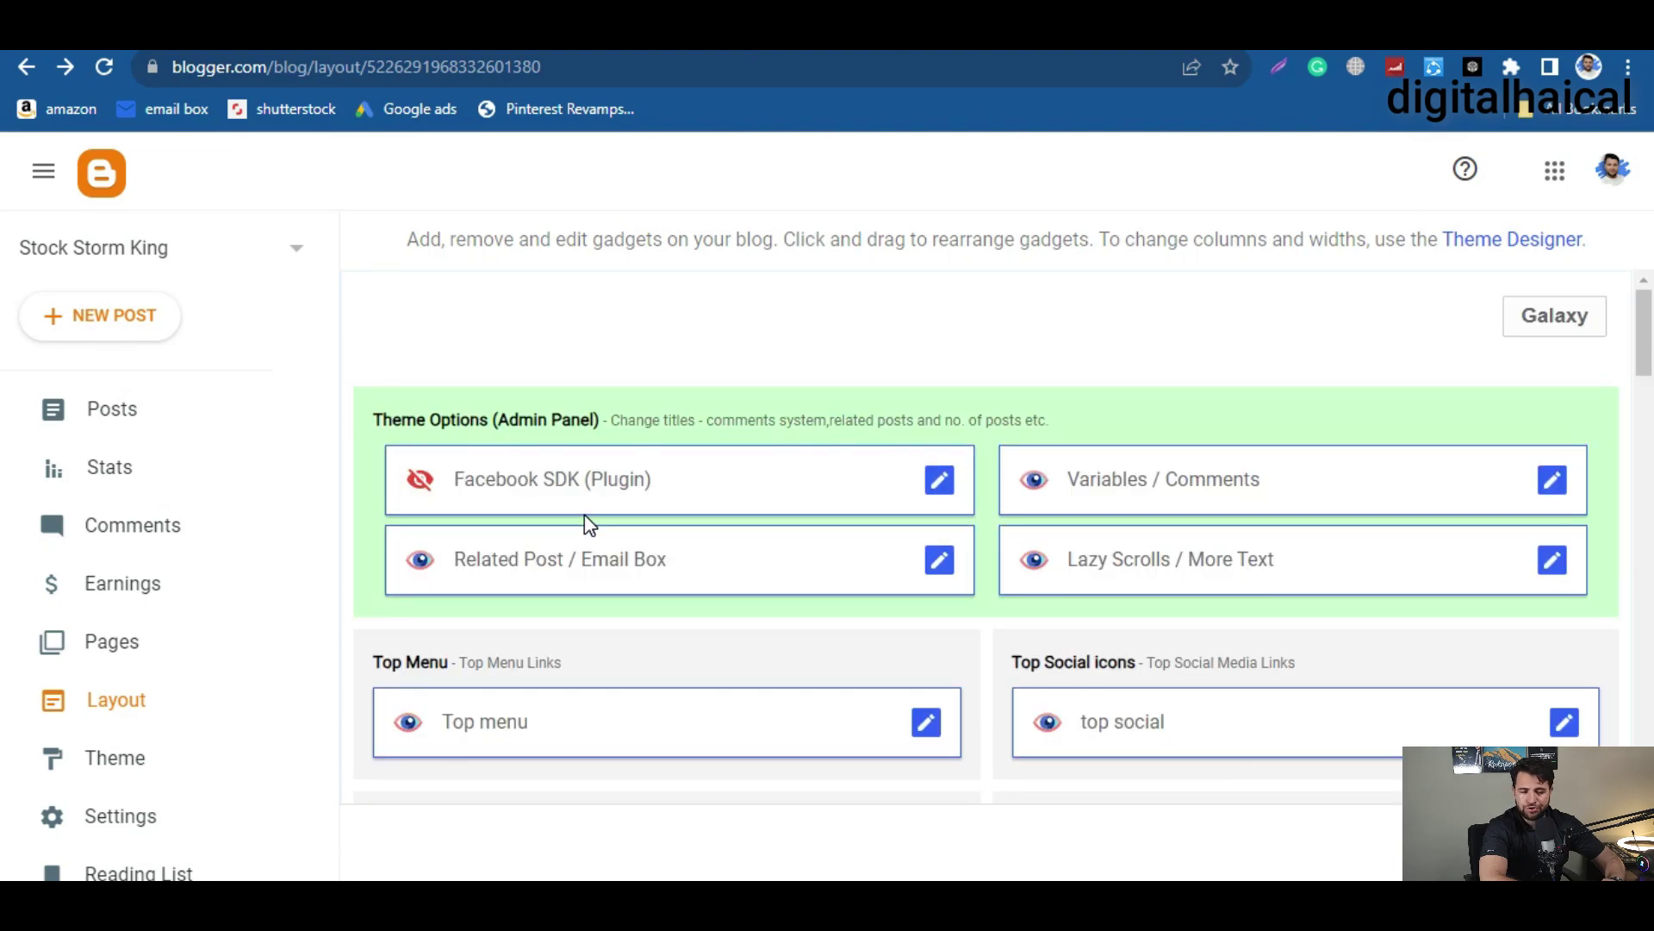
pyautogui.scroll(-5, 509, 443)
pyautogui.scroll(4, 499, 528)
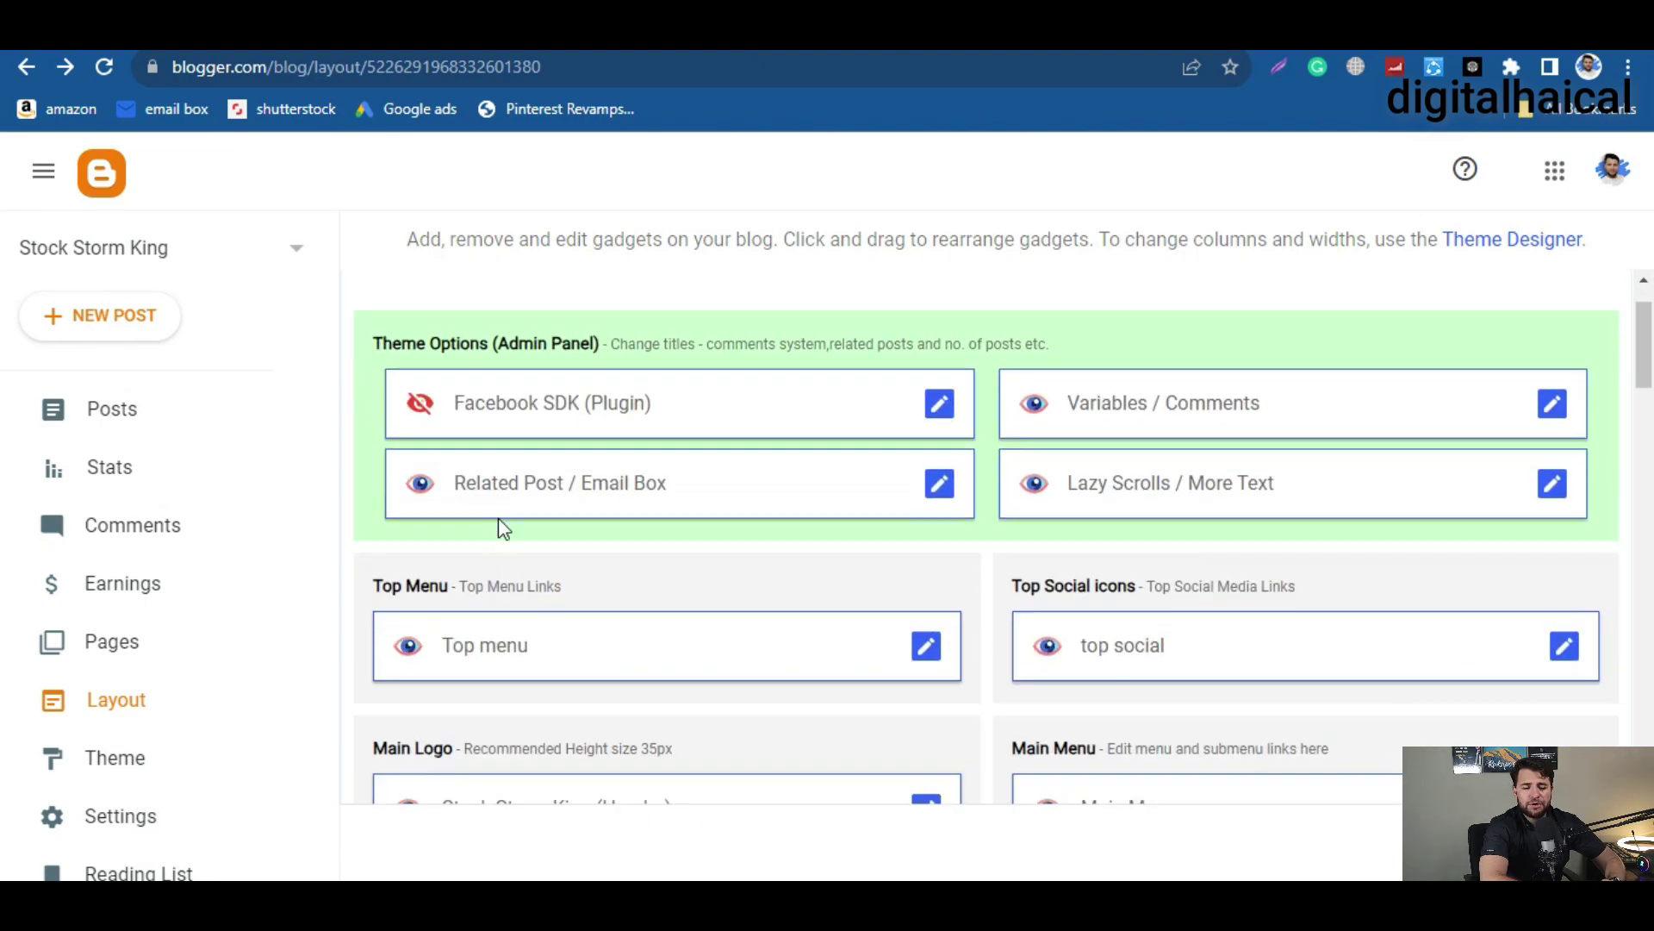
pyautogui.scroll(1, 499, 521)
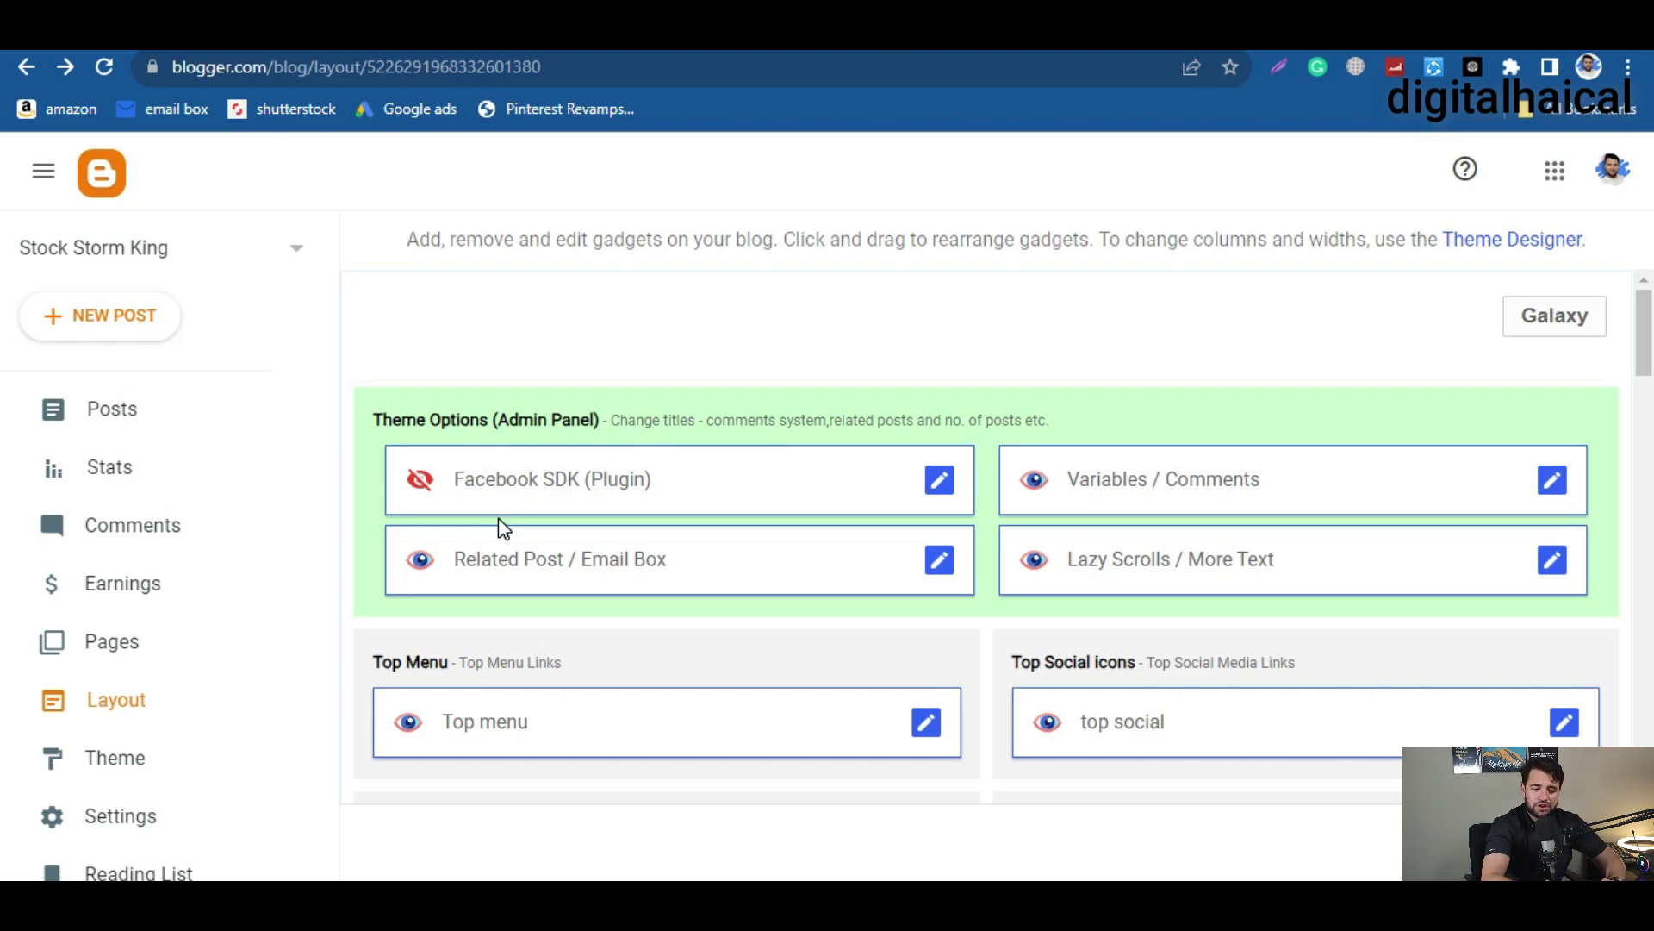
# - Restore the blog's theme from the file Galaxy Template (1).xml in the Downloads folder
pyautogui.click(141, 761)
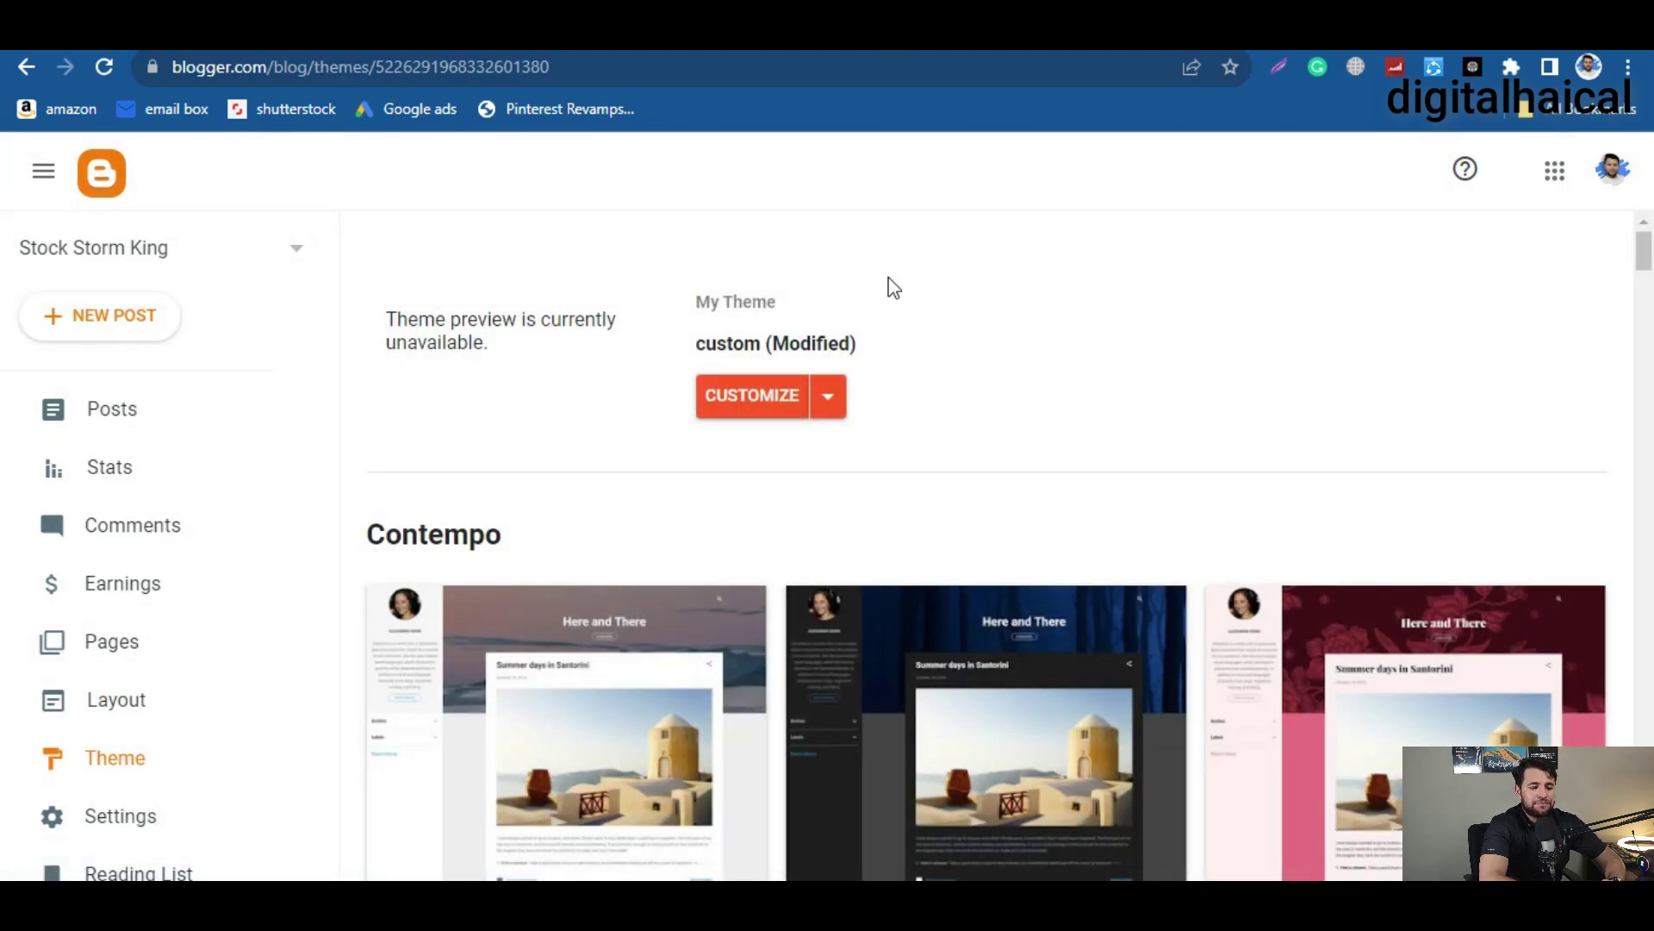
pyautogui.click(829, 398)
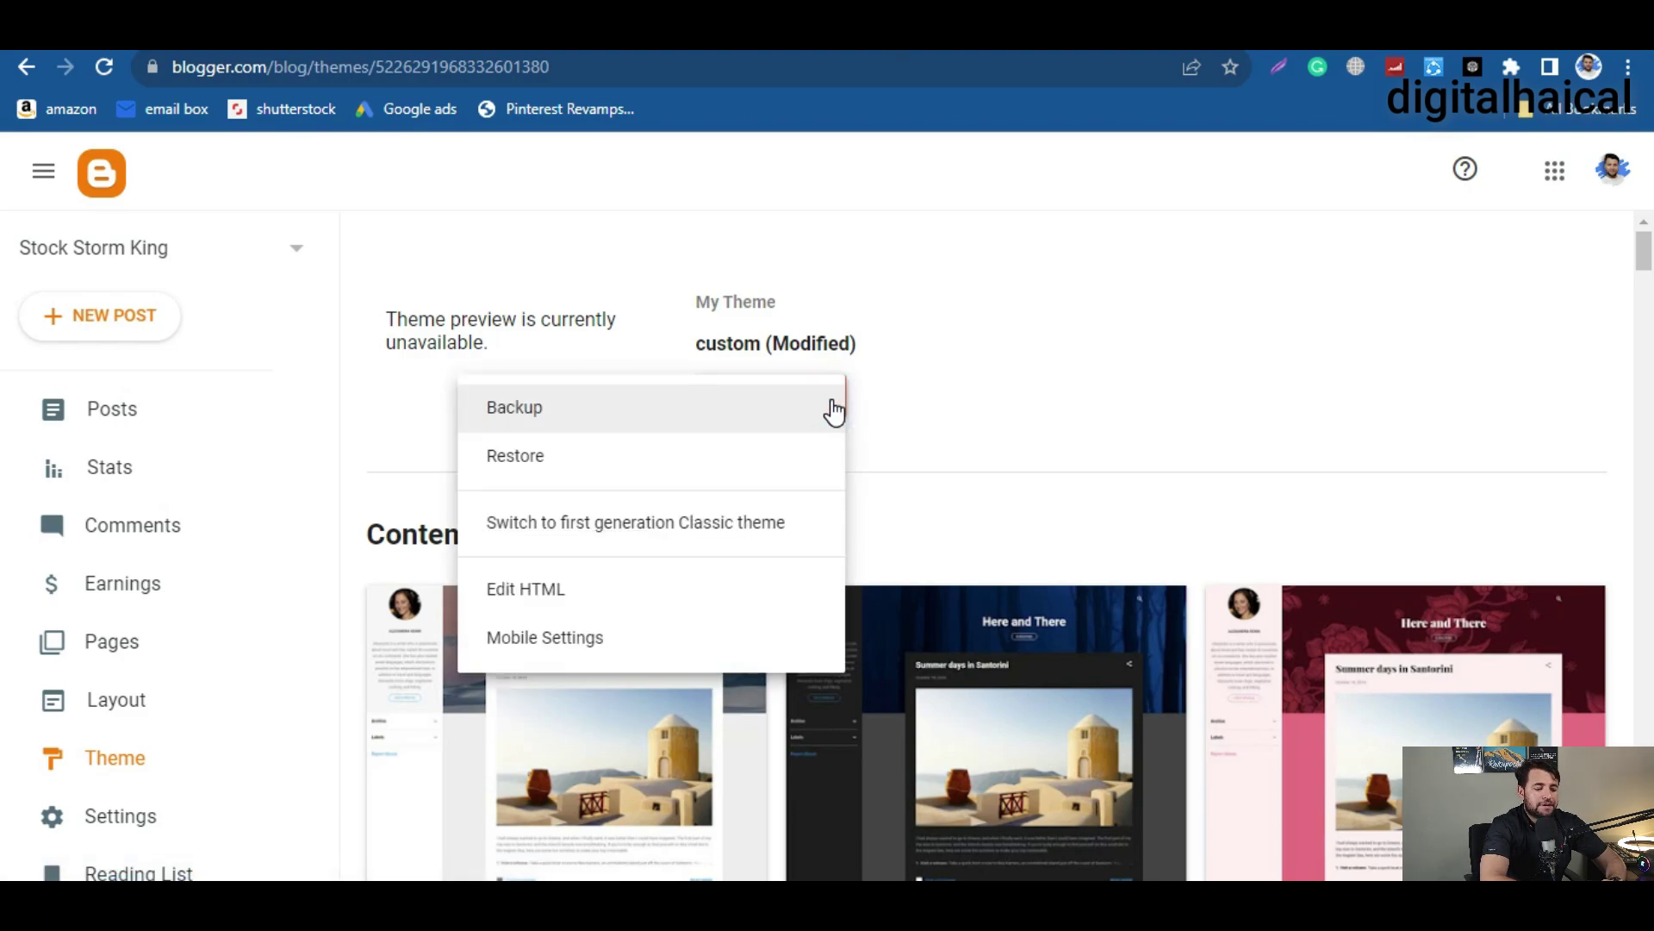
pyautogui.click(613, 461)
pyautogui.click(991, 577)
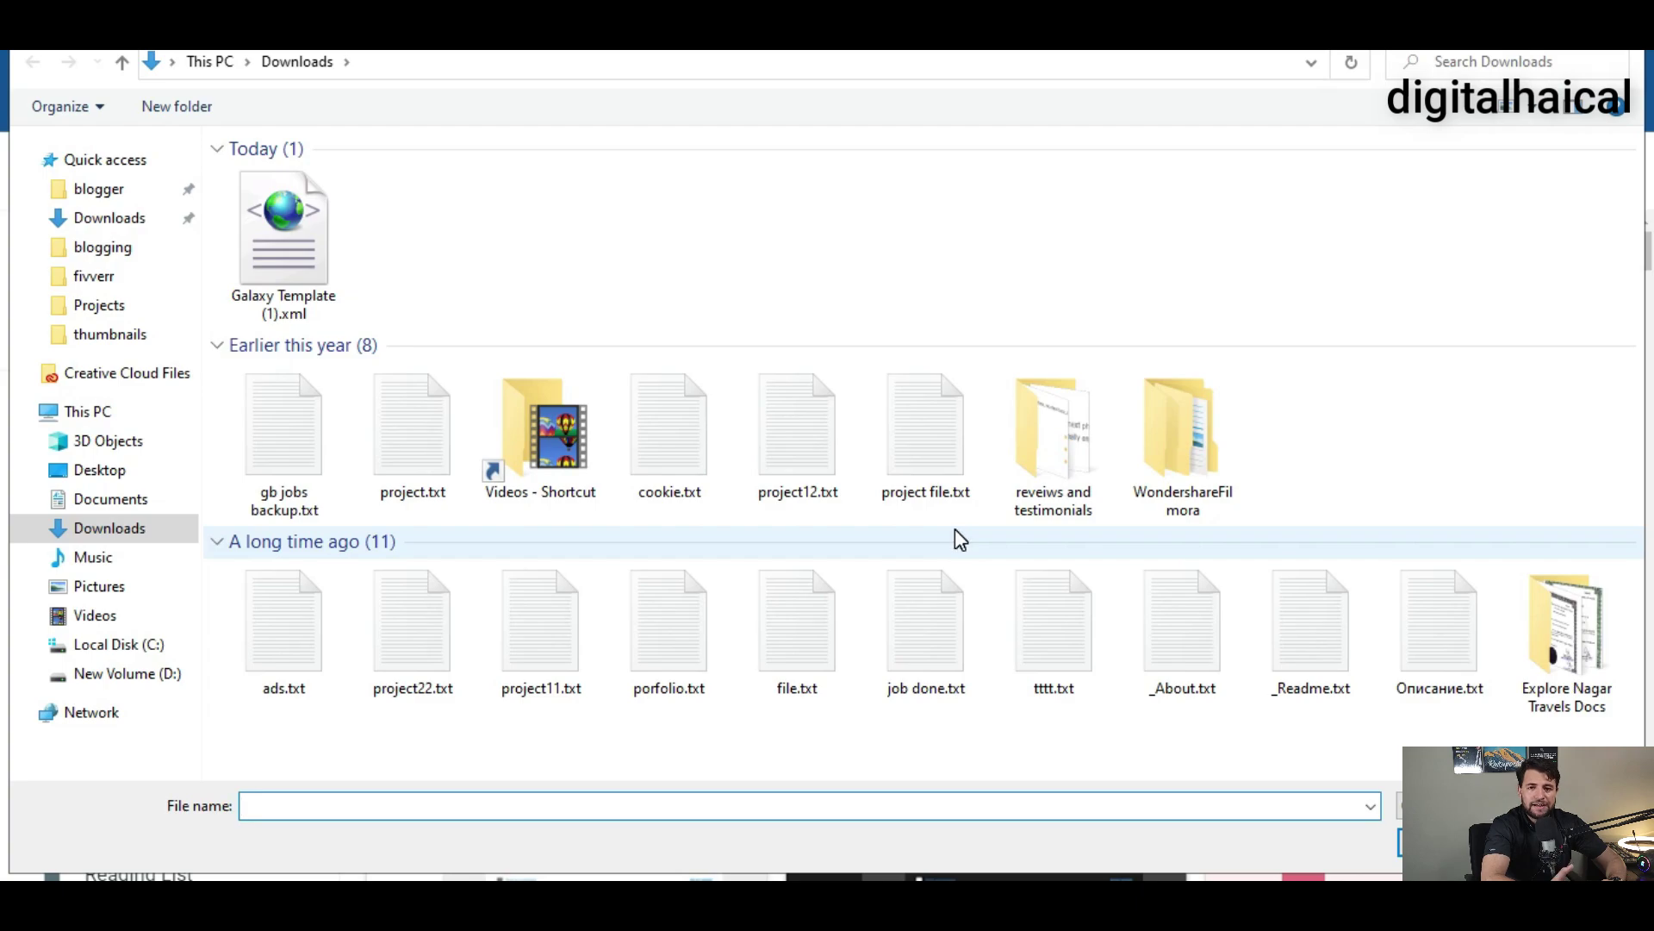
pyautogui.click(276, 261)
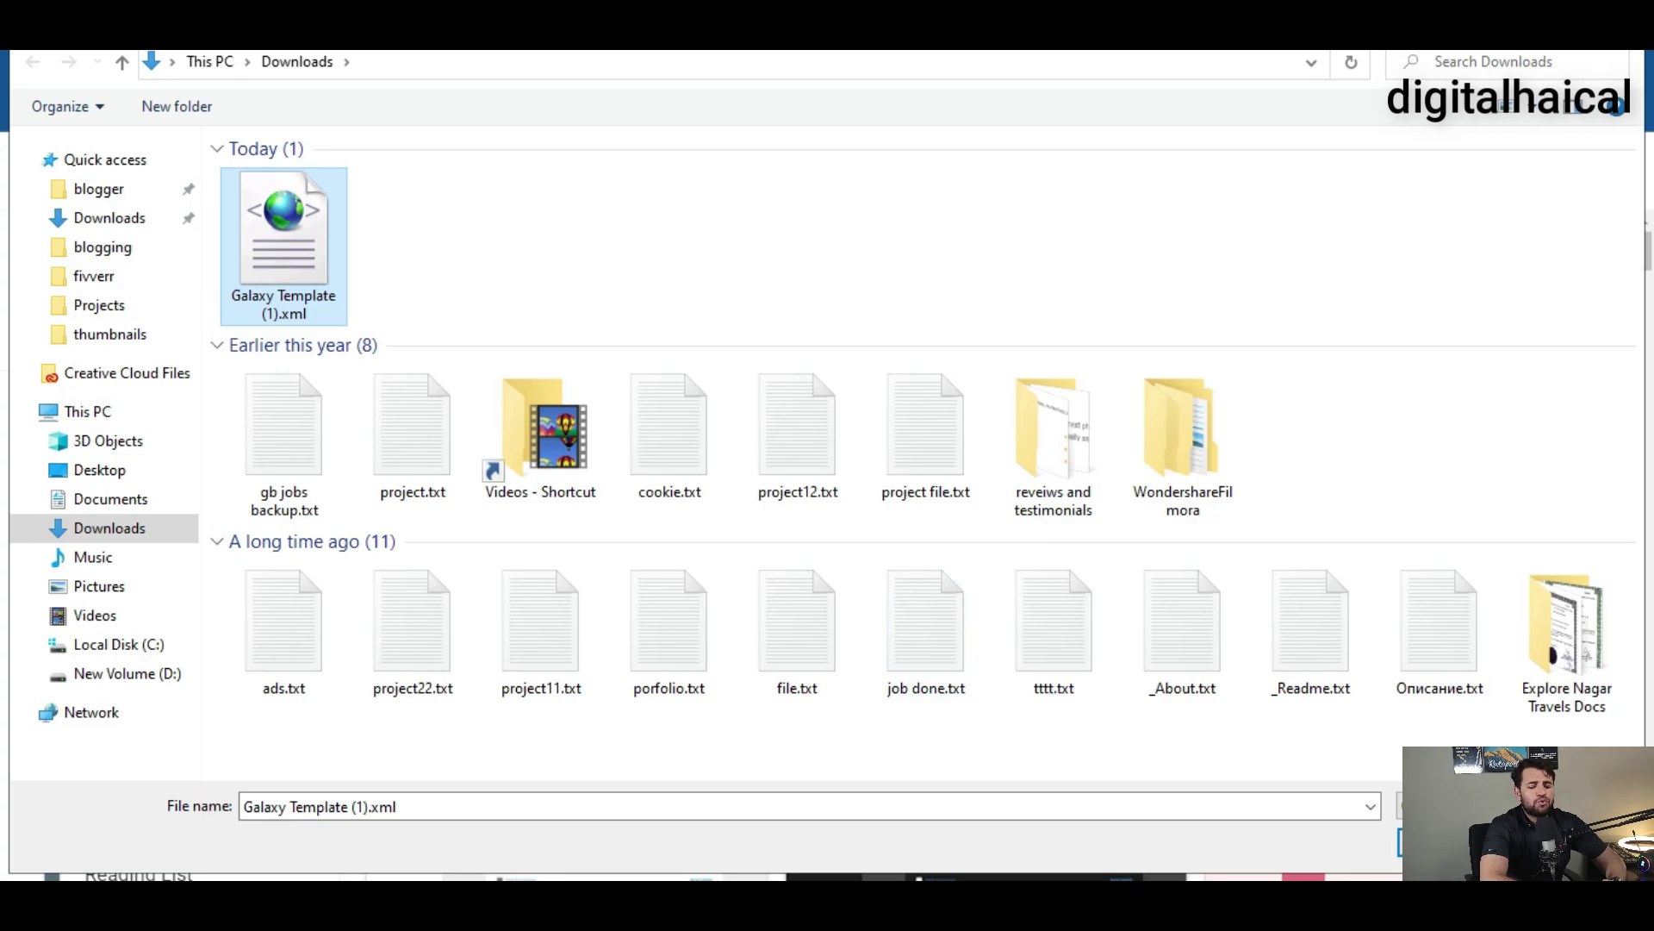
pyautogui.click(1456, 843)
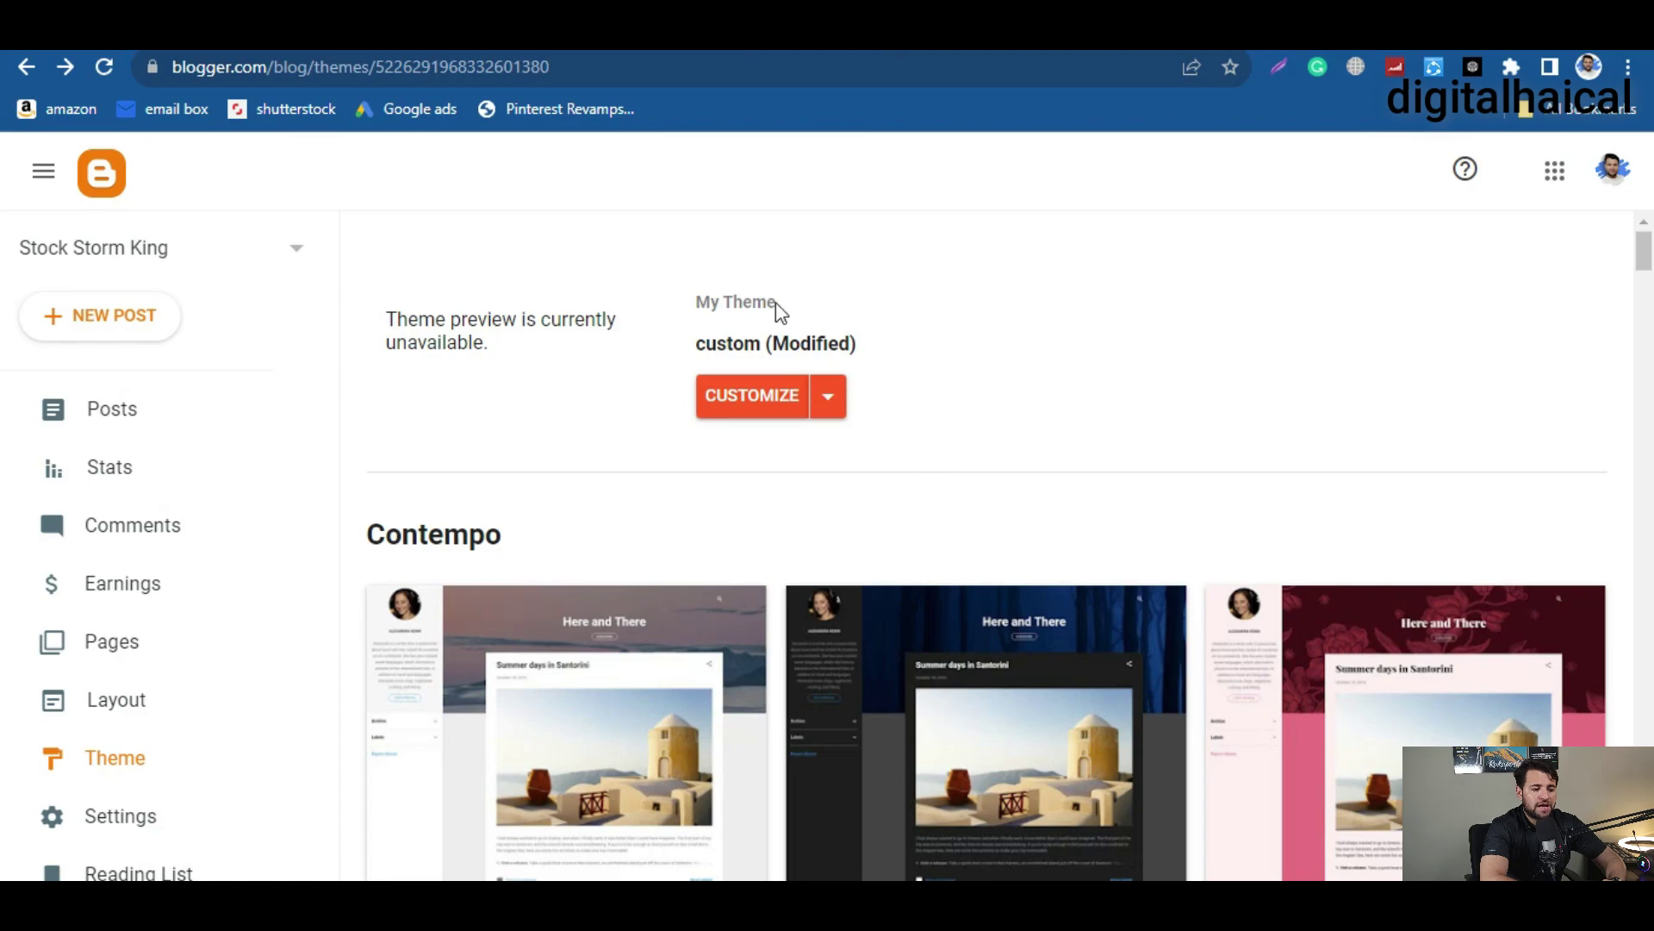
# - Open the live Stock Storm King blog and examine its home page with the restored theme
pyautogui.scroll(-3, 104, 776)
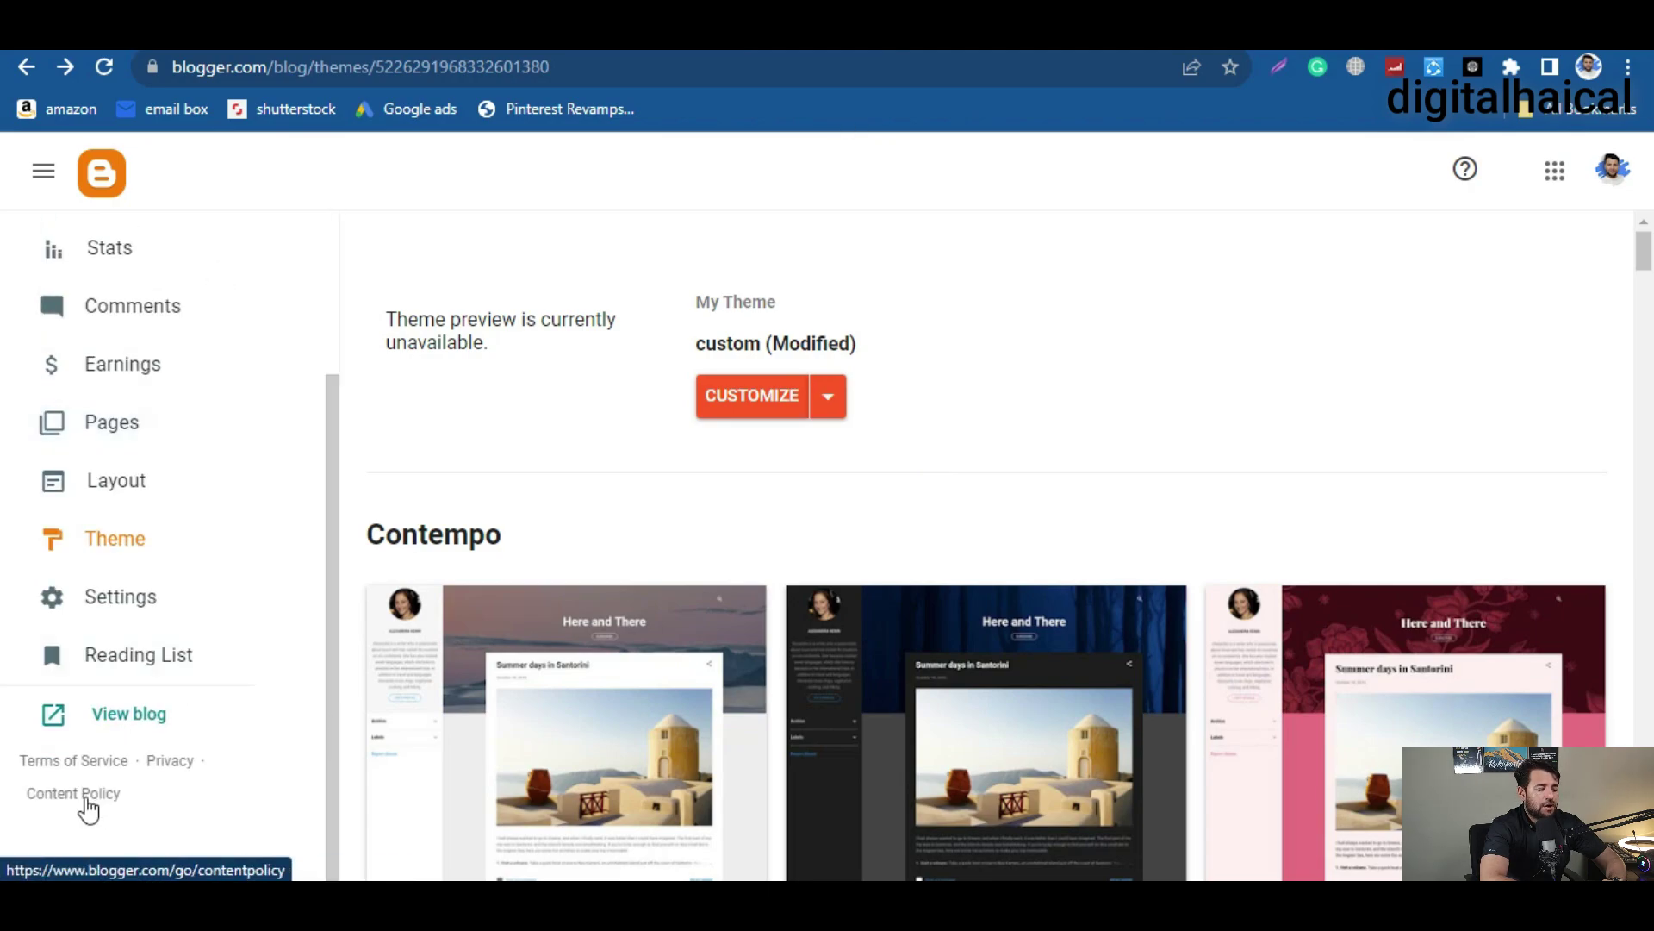
pyautogui.scroll(-3, 116, 776)
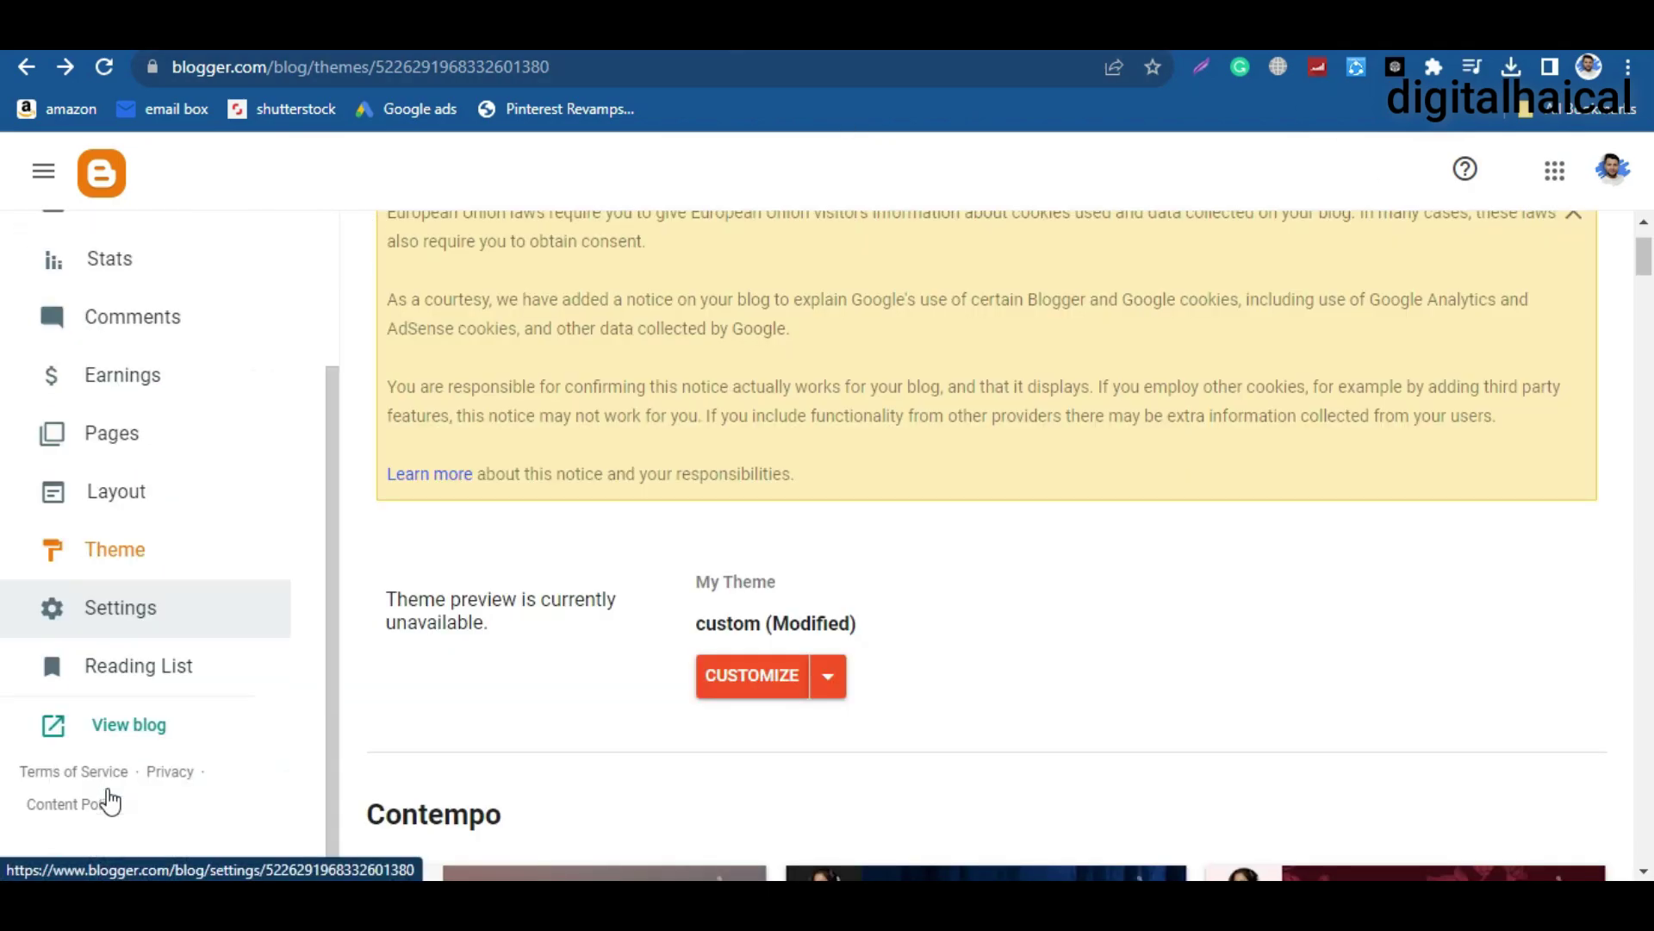
pyautogui.click(131, 720)
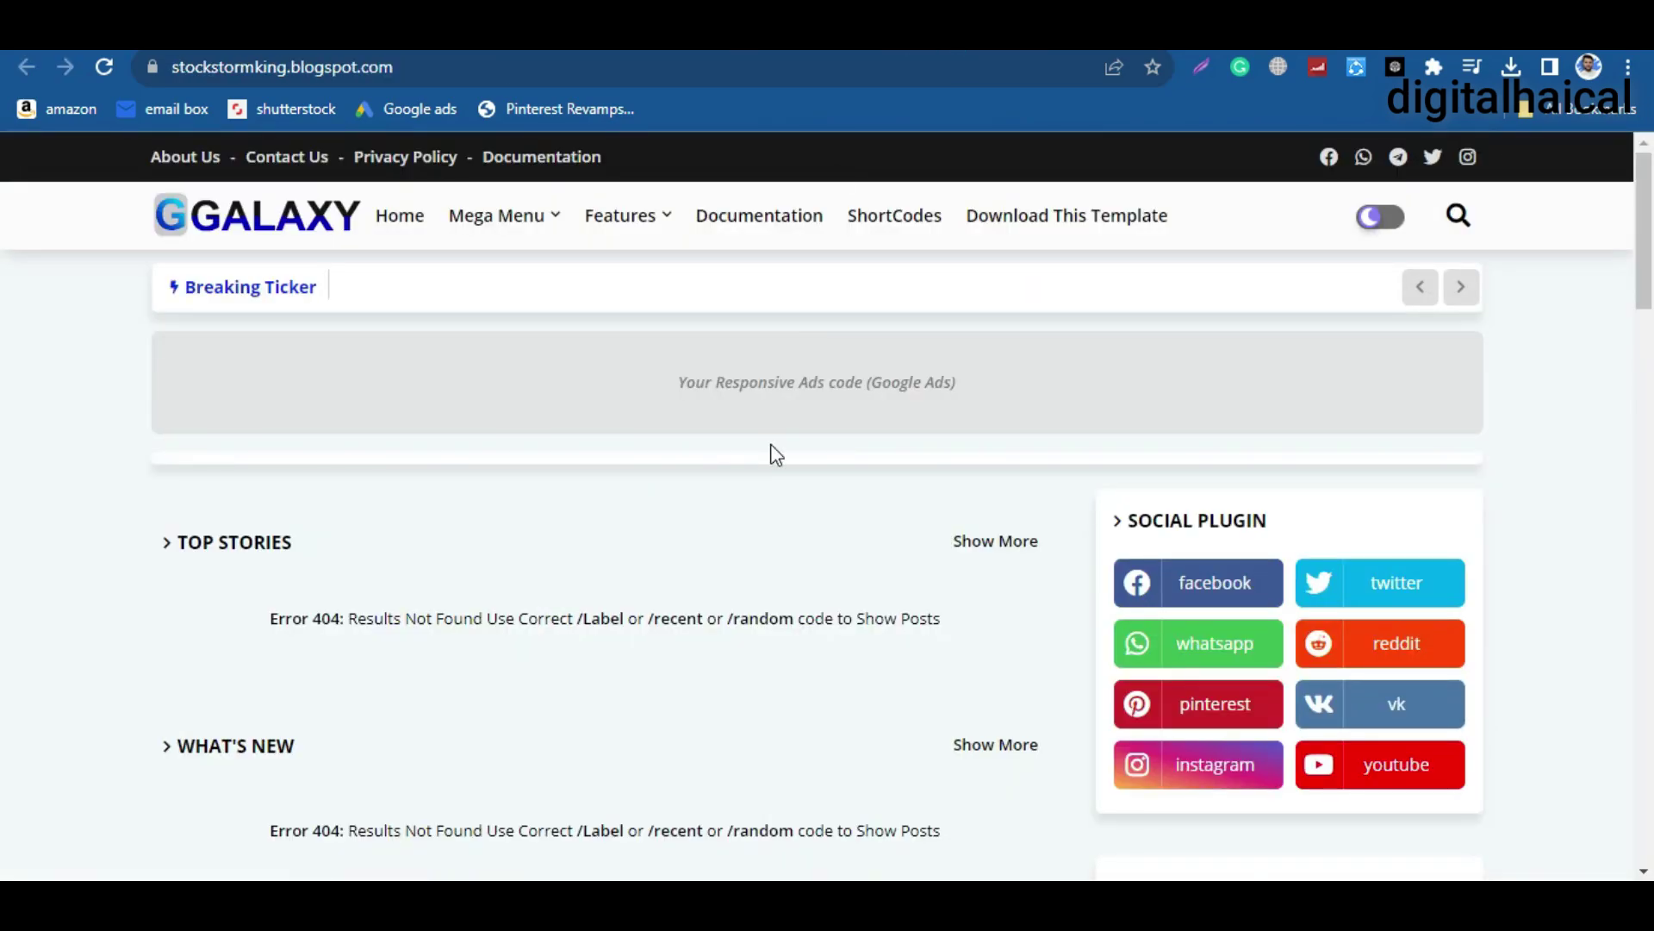
pyautogui.scroll(-5, 775, 455)
pyautogui.scroll(2, 776, 455)
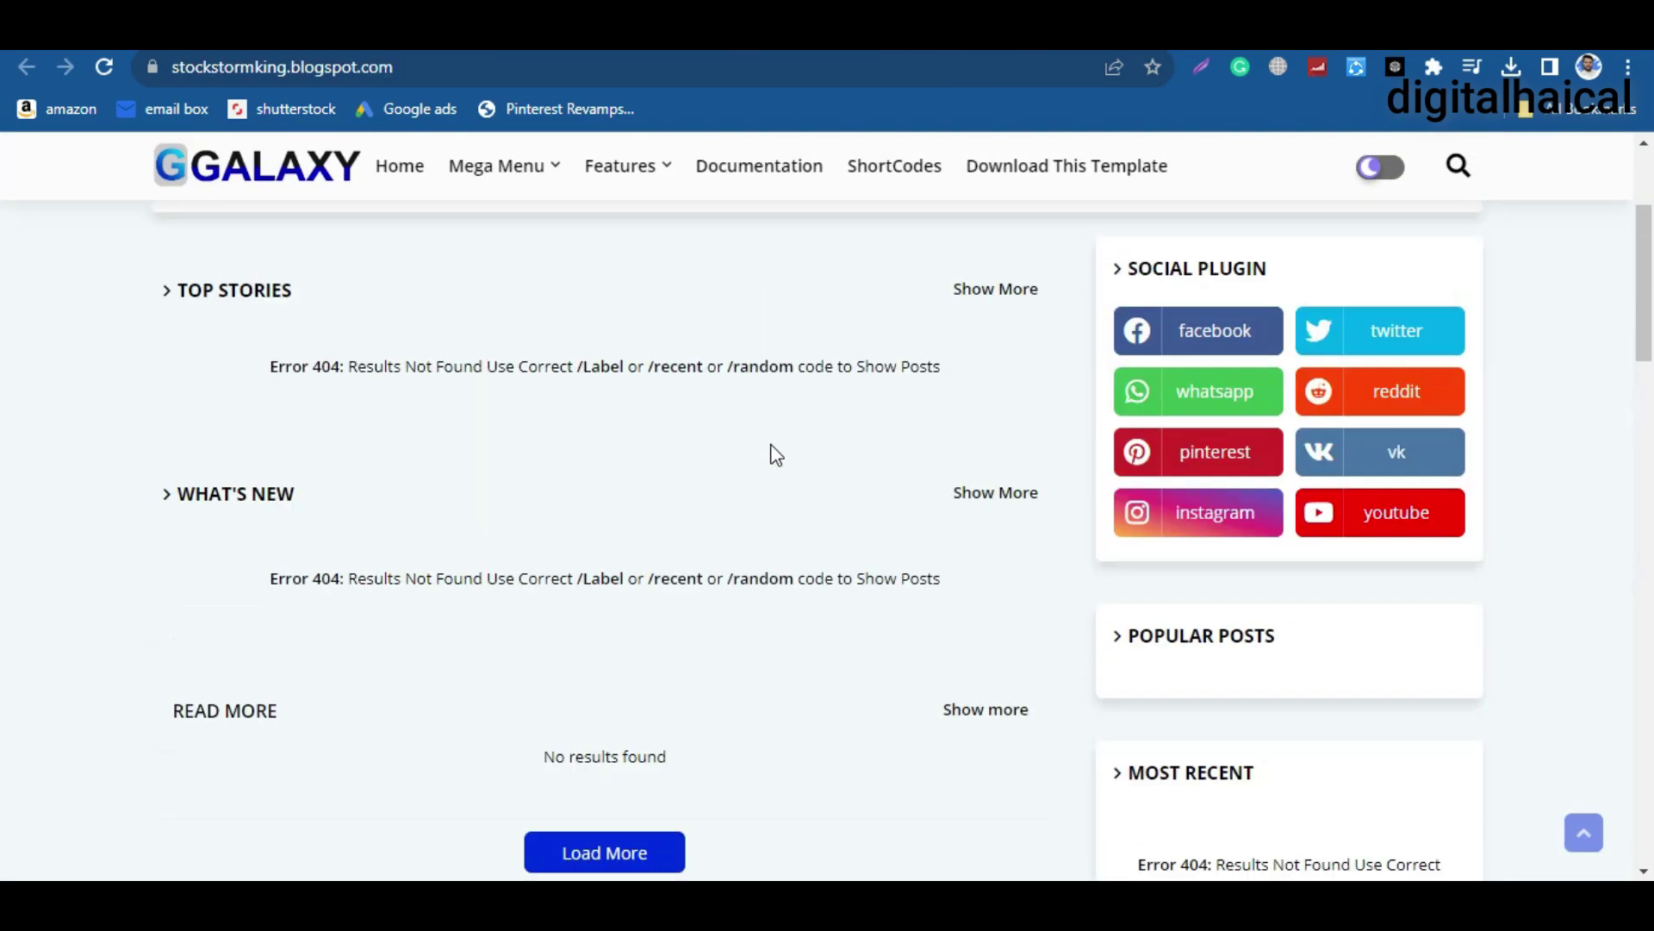
pyautogui.scroll(3, 776, 455)
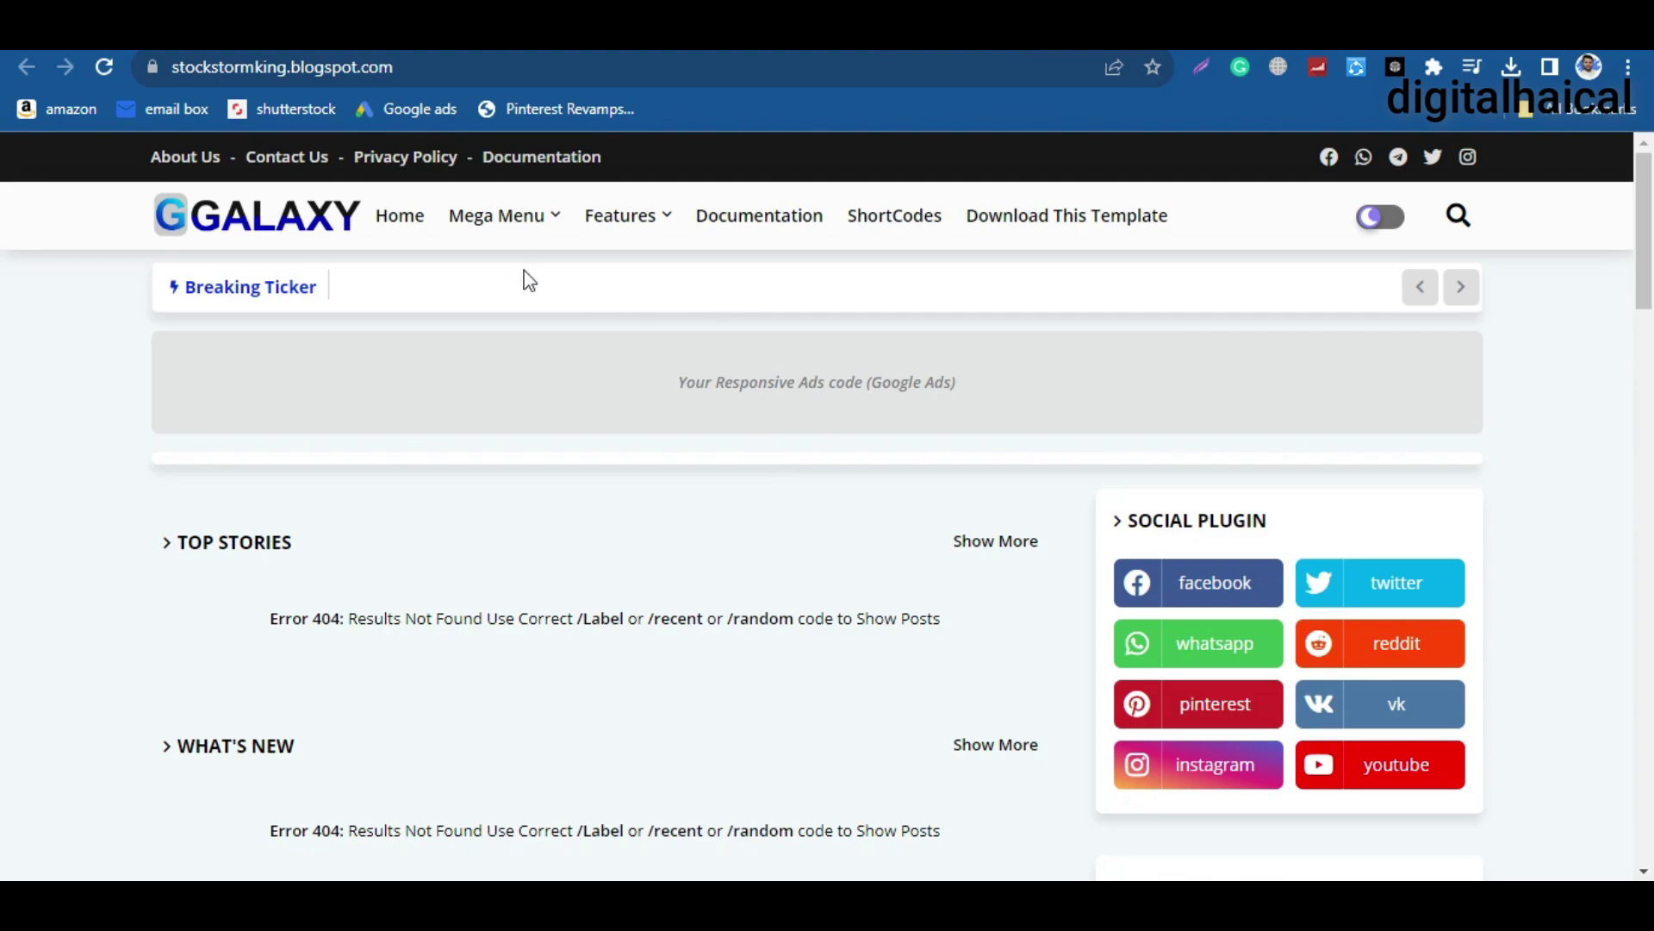
pyautogui.moveTo(474, 253)
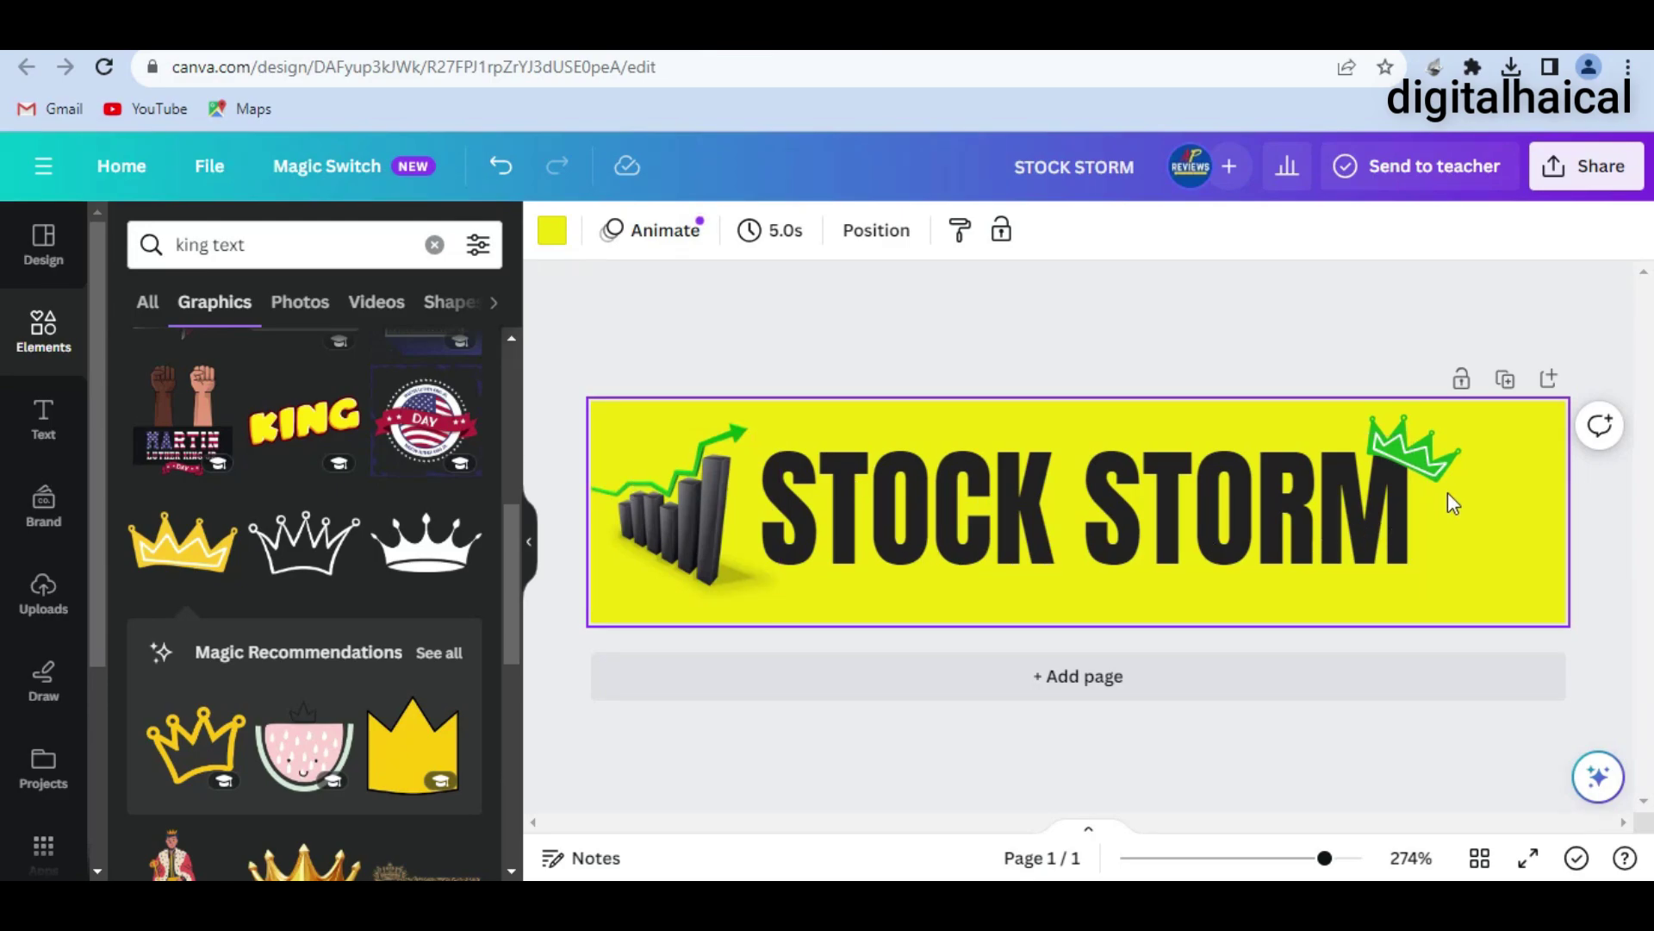
# - Move the green crown in the STOCK STORM logo design in Canva past the end of the text
pyautogui.moveTo(1436, 444); pyautogui.dragTo(1520, 434)
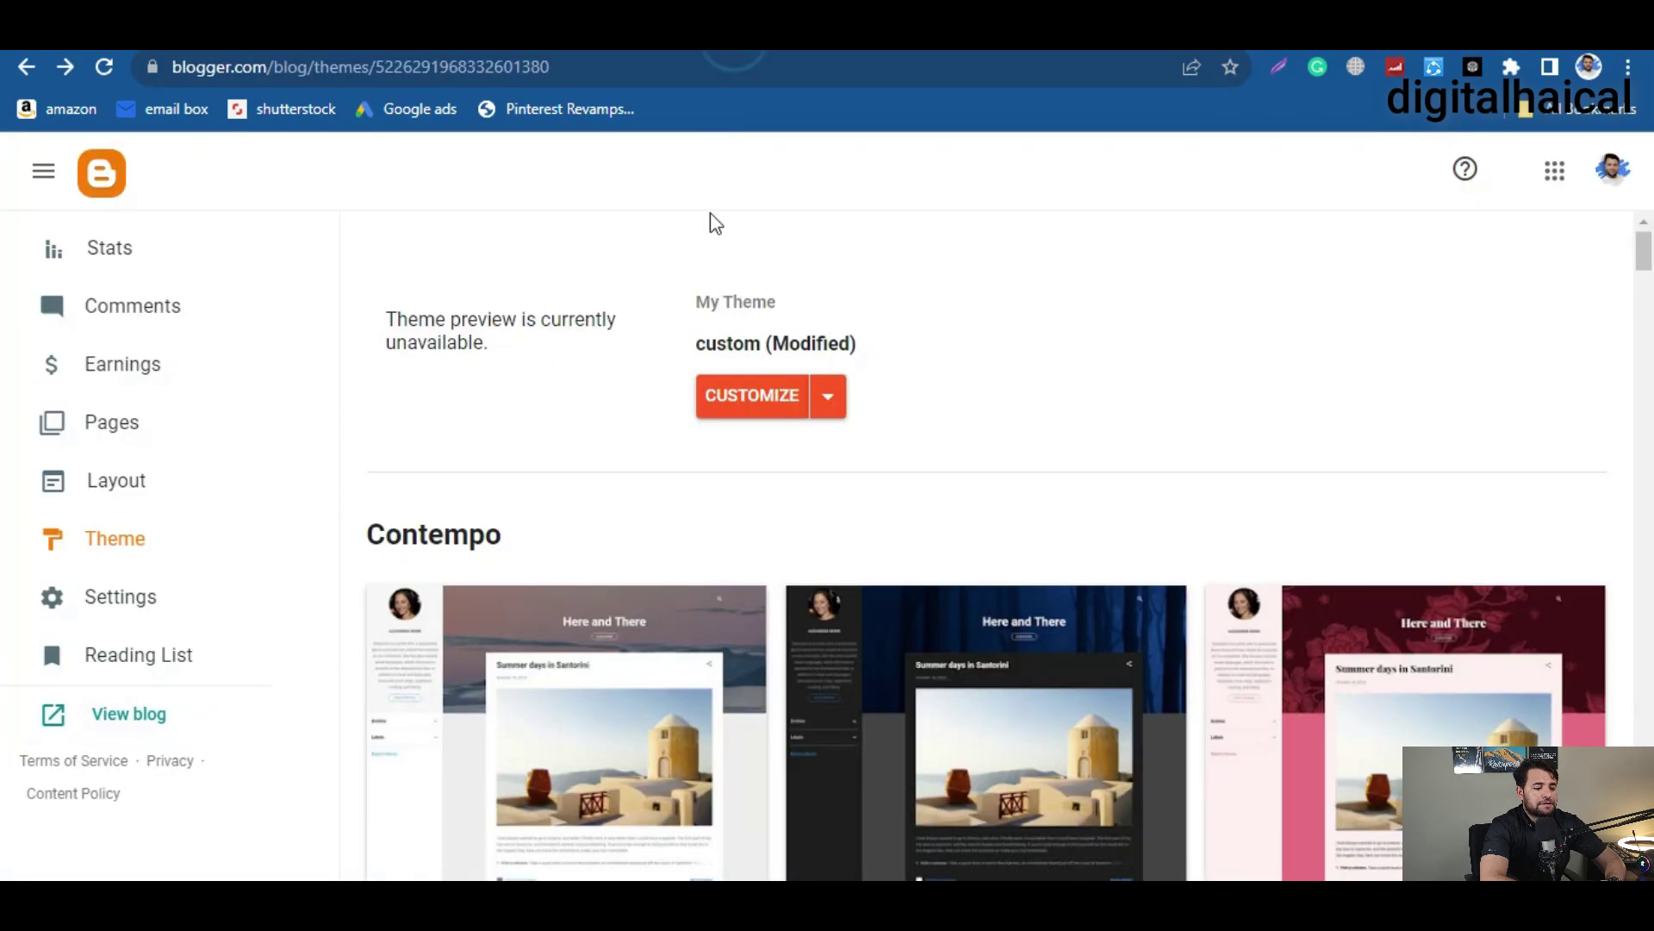
# - Examine the Top menu widget's link list in the blog layout and compare it with the live blog's top links
pyautogui.scroll(-2, 632, 493)
pyautogui.scroll(2, 632, 493)
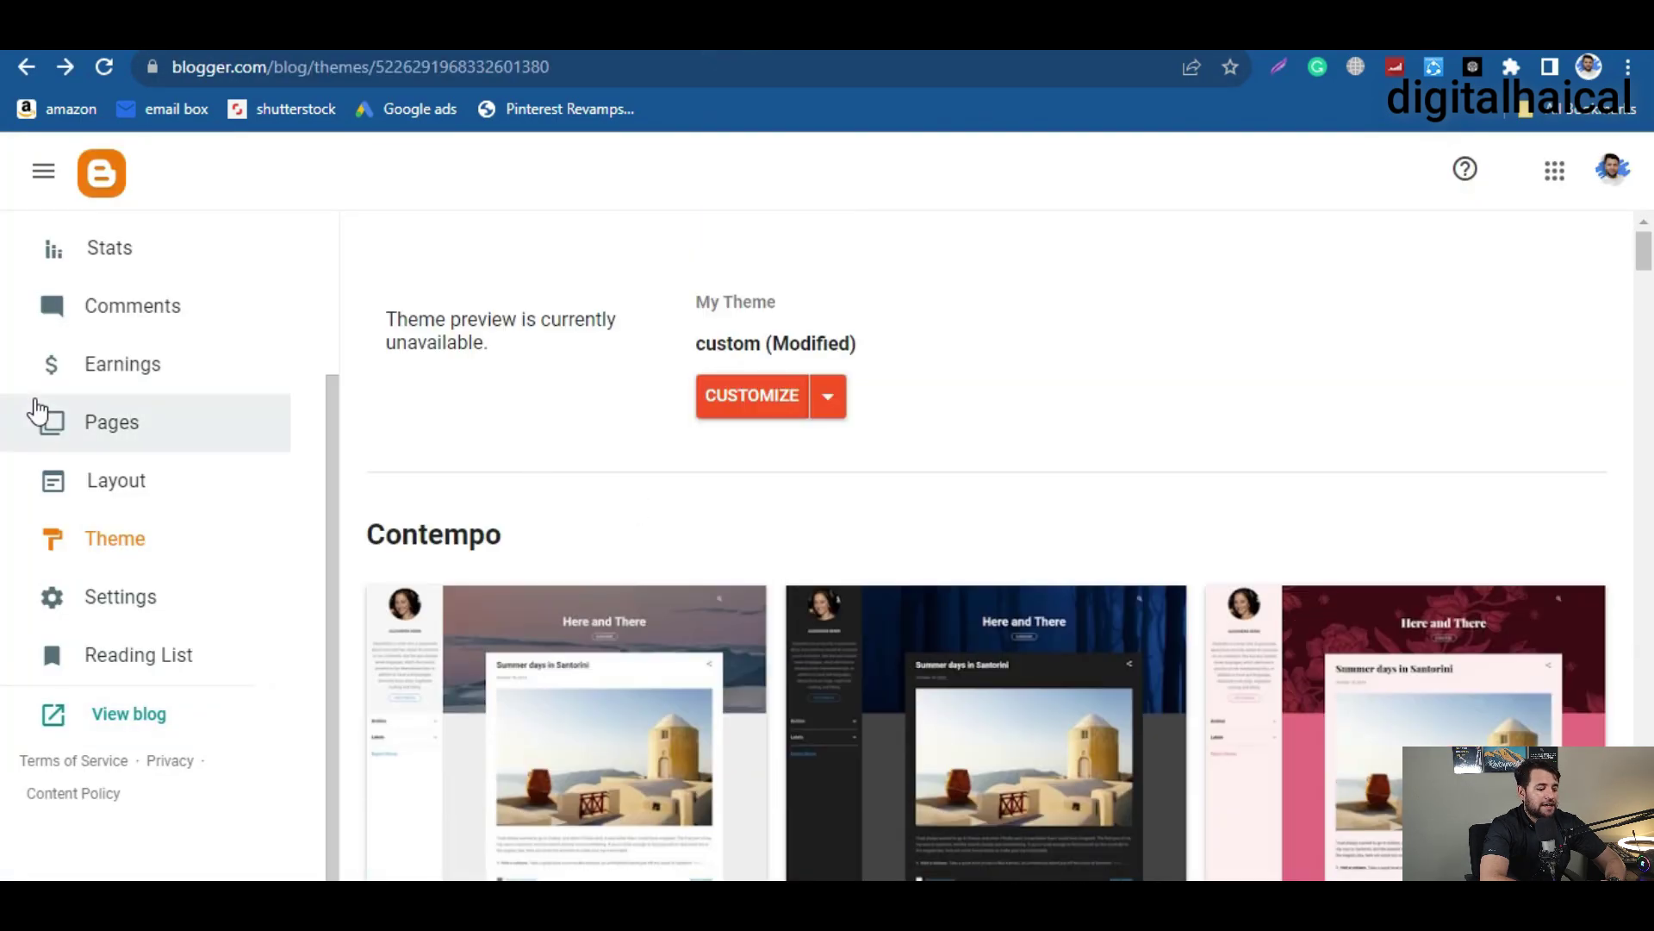
pyautogui.click(112, 484)
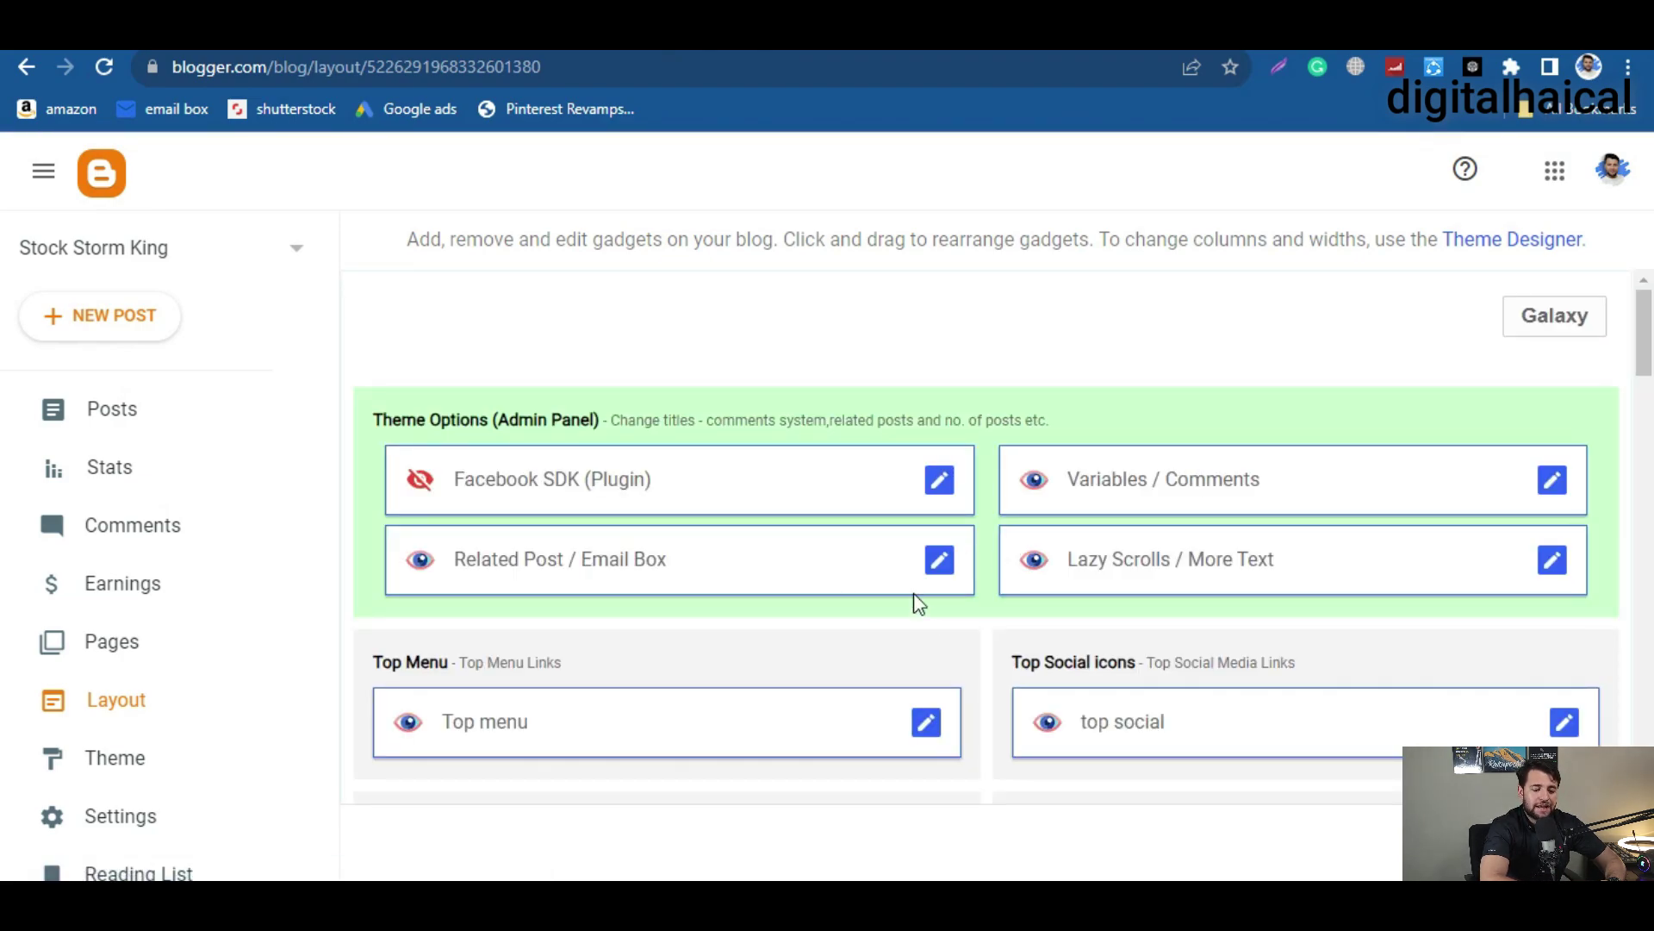
pyautogui.scroll(-2, 922, 637)
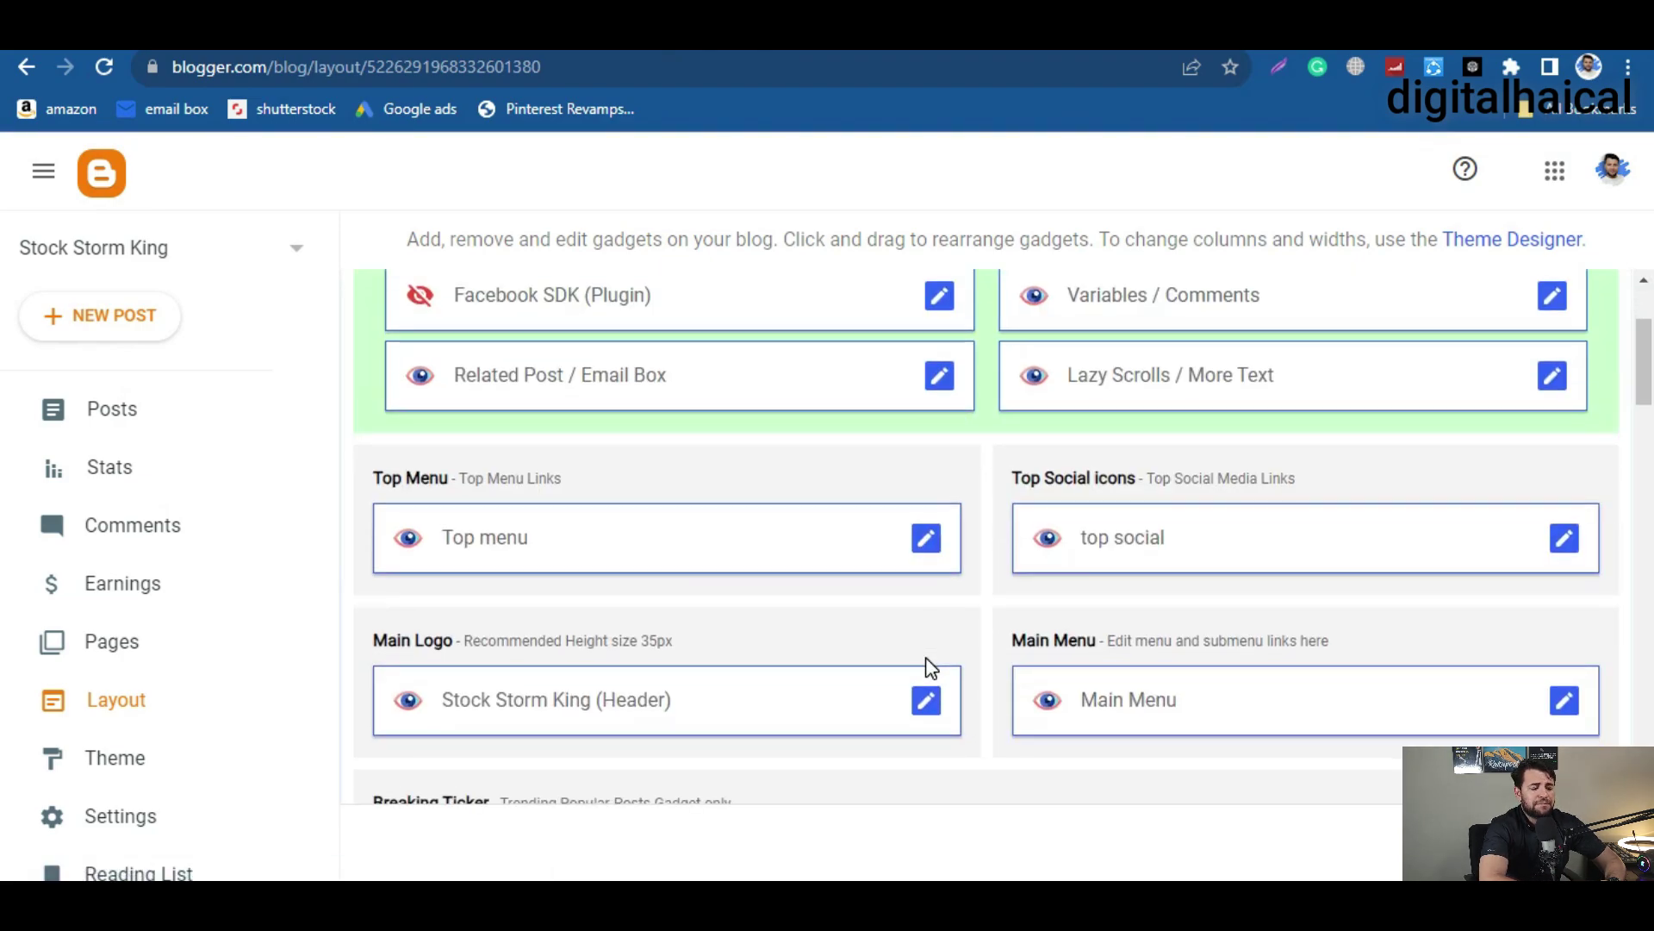
pyautogui.click(927, 549)
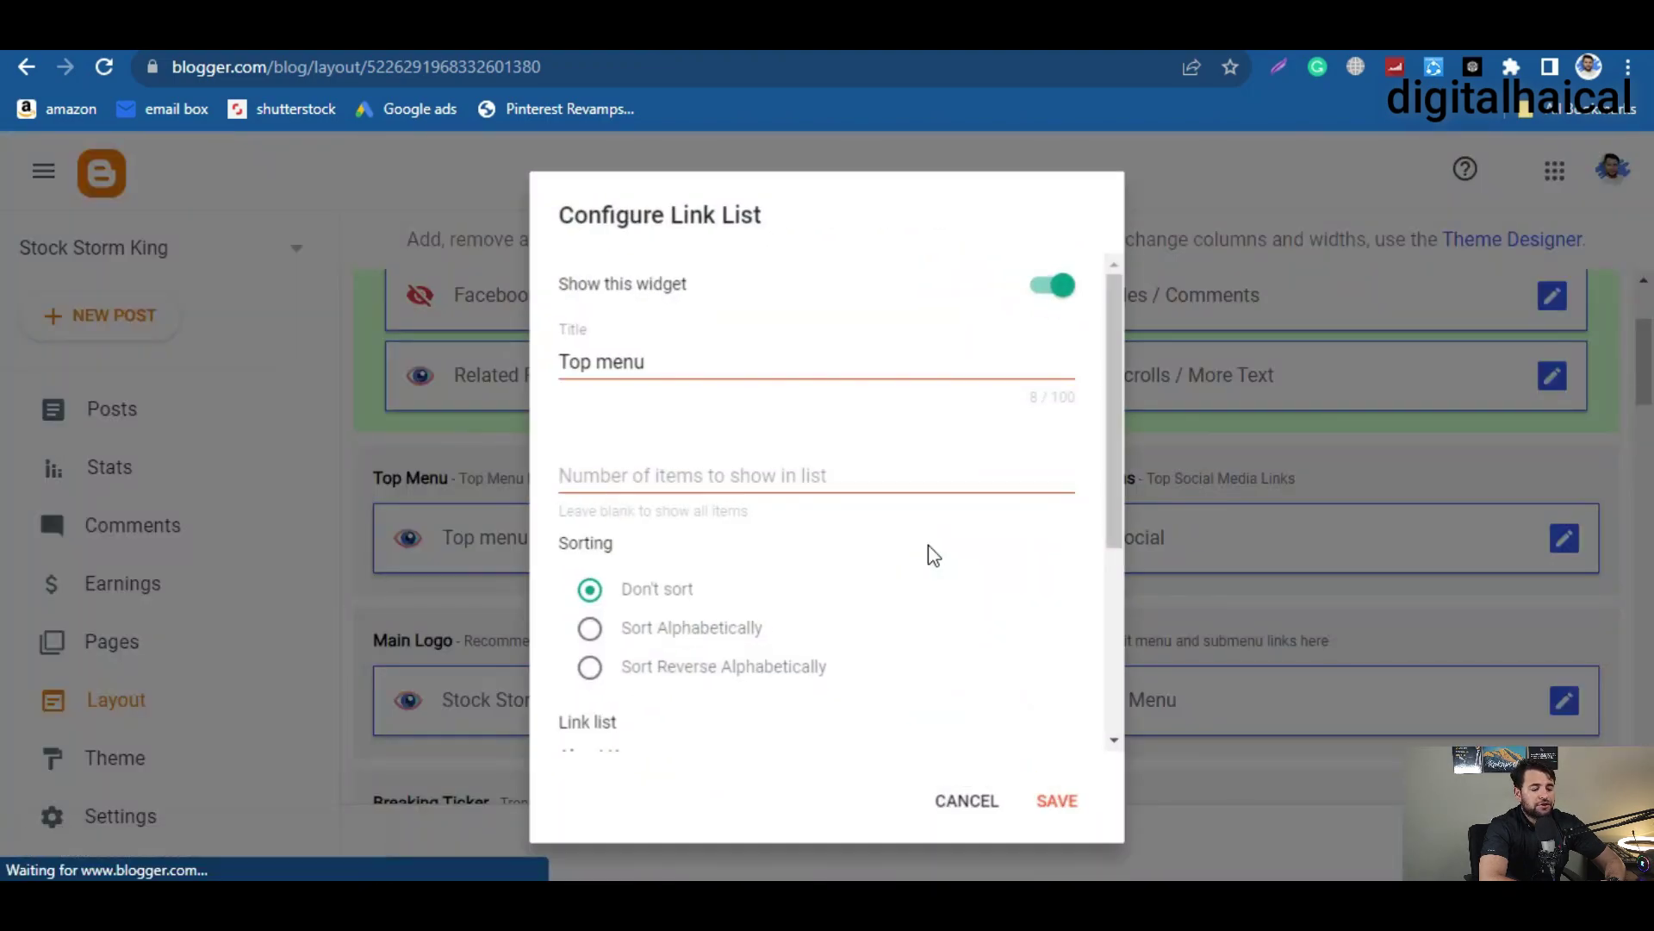
pyautogui.scroll(-3, 780, 568)
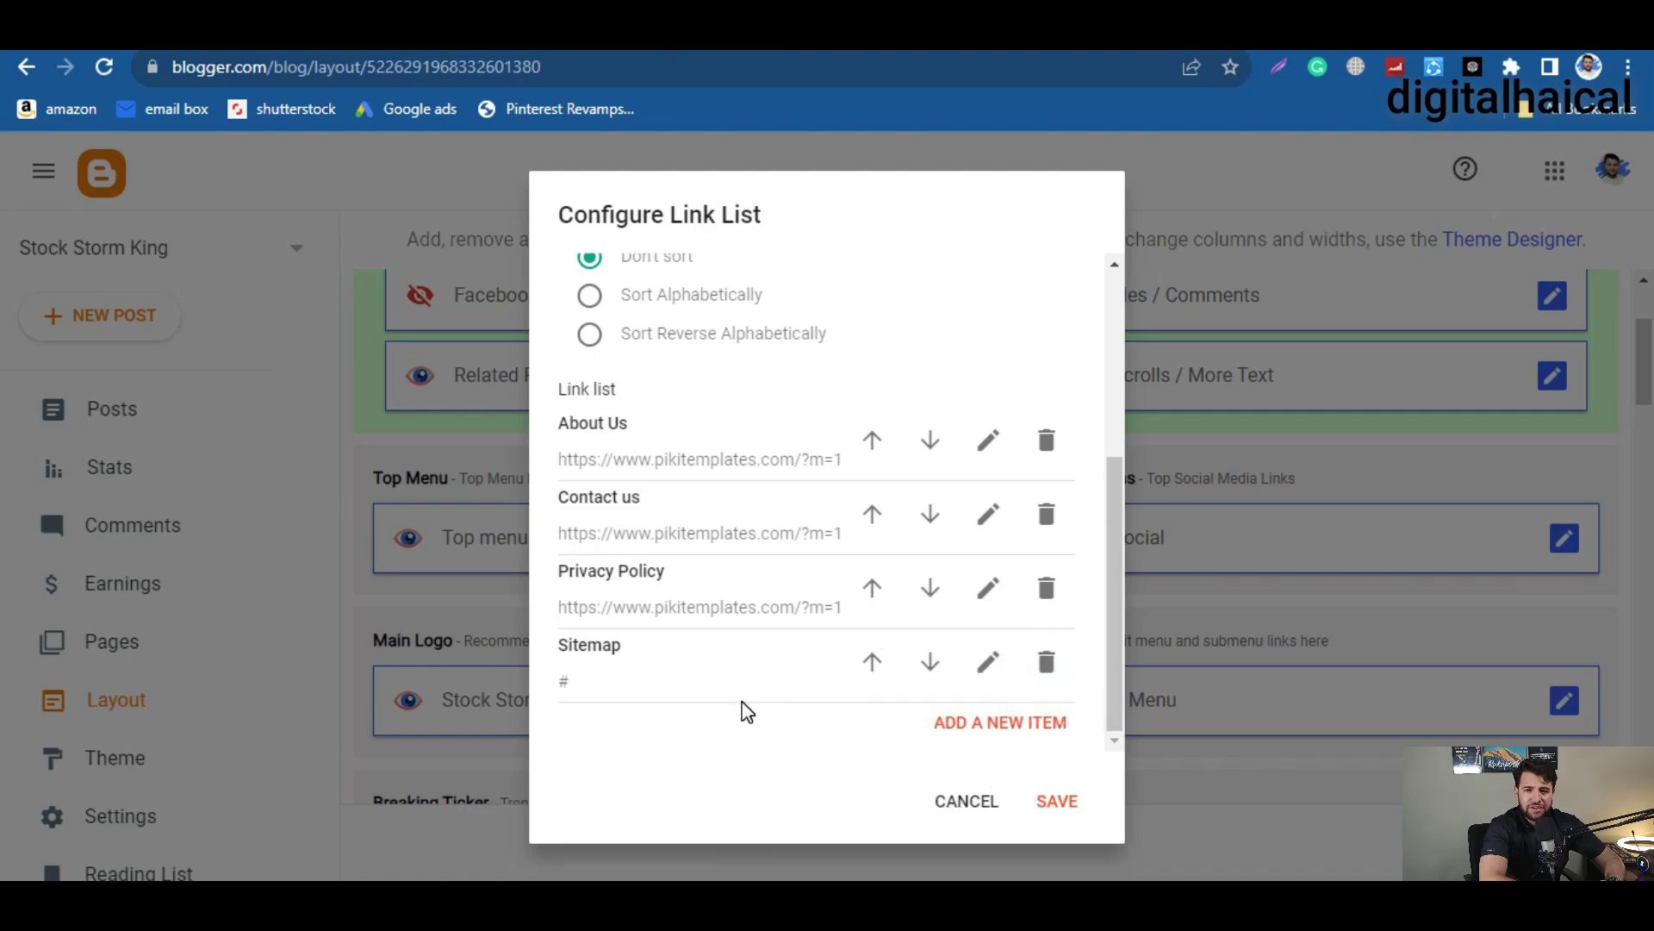
pyautogui.click(965, 803)
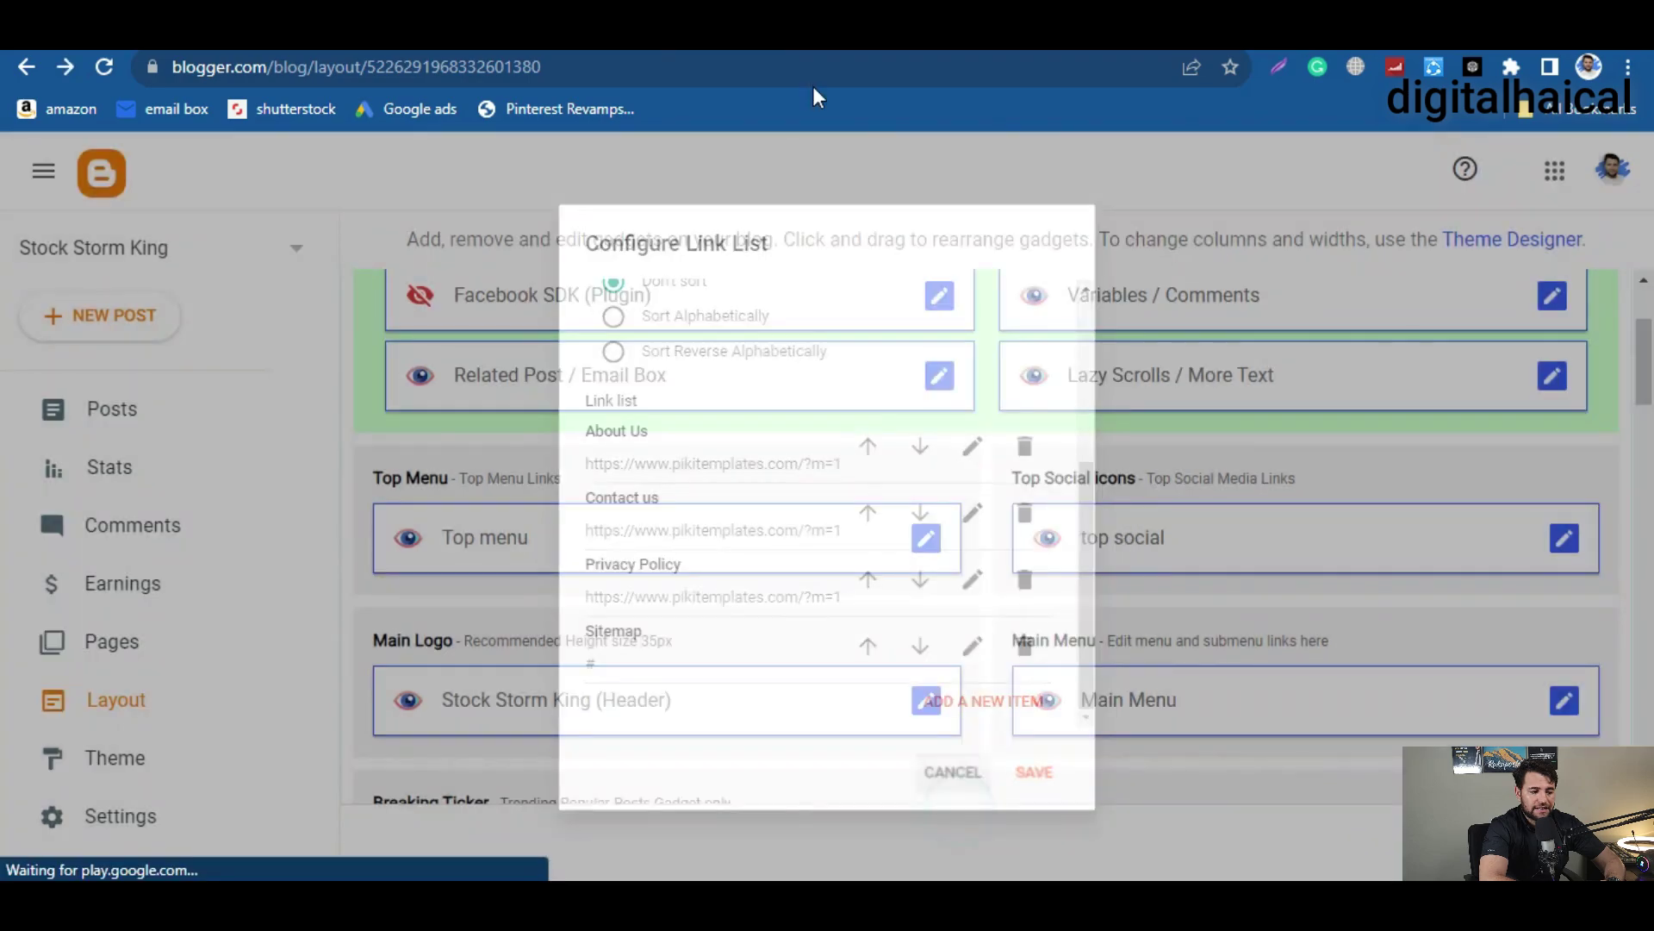
pyautogui.hotkey('ctrl', 'Tab')
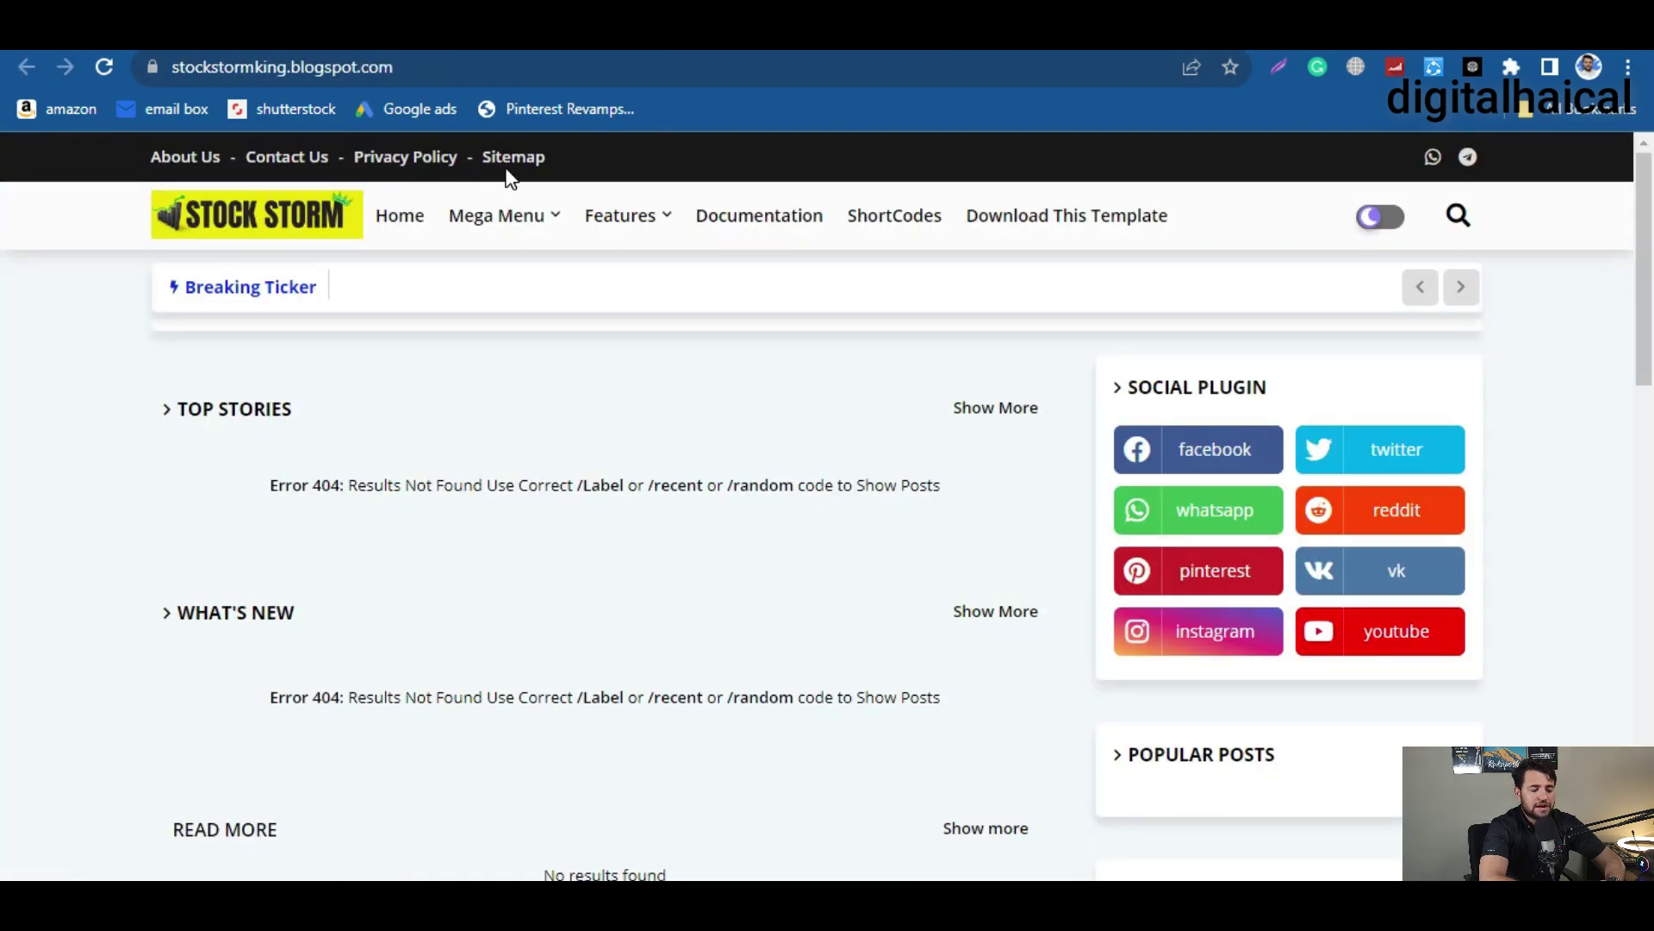
pyautogui.hotkey('ctrl', 'shift', 'Tab')
# - Open the Main Logo header gadget in the blog layout and examine its logo image settings
pyautogui.scroll(-4, 662, 801)
pyautogui.scroll(2, 738, 546)
pyautogui.scroll(1, 841, 562)
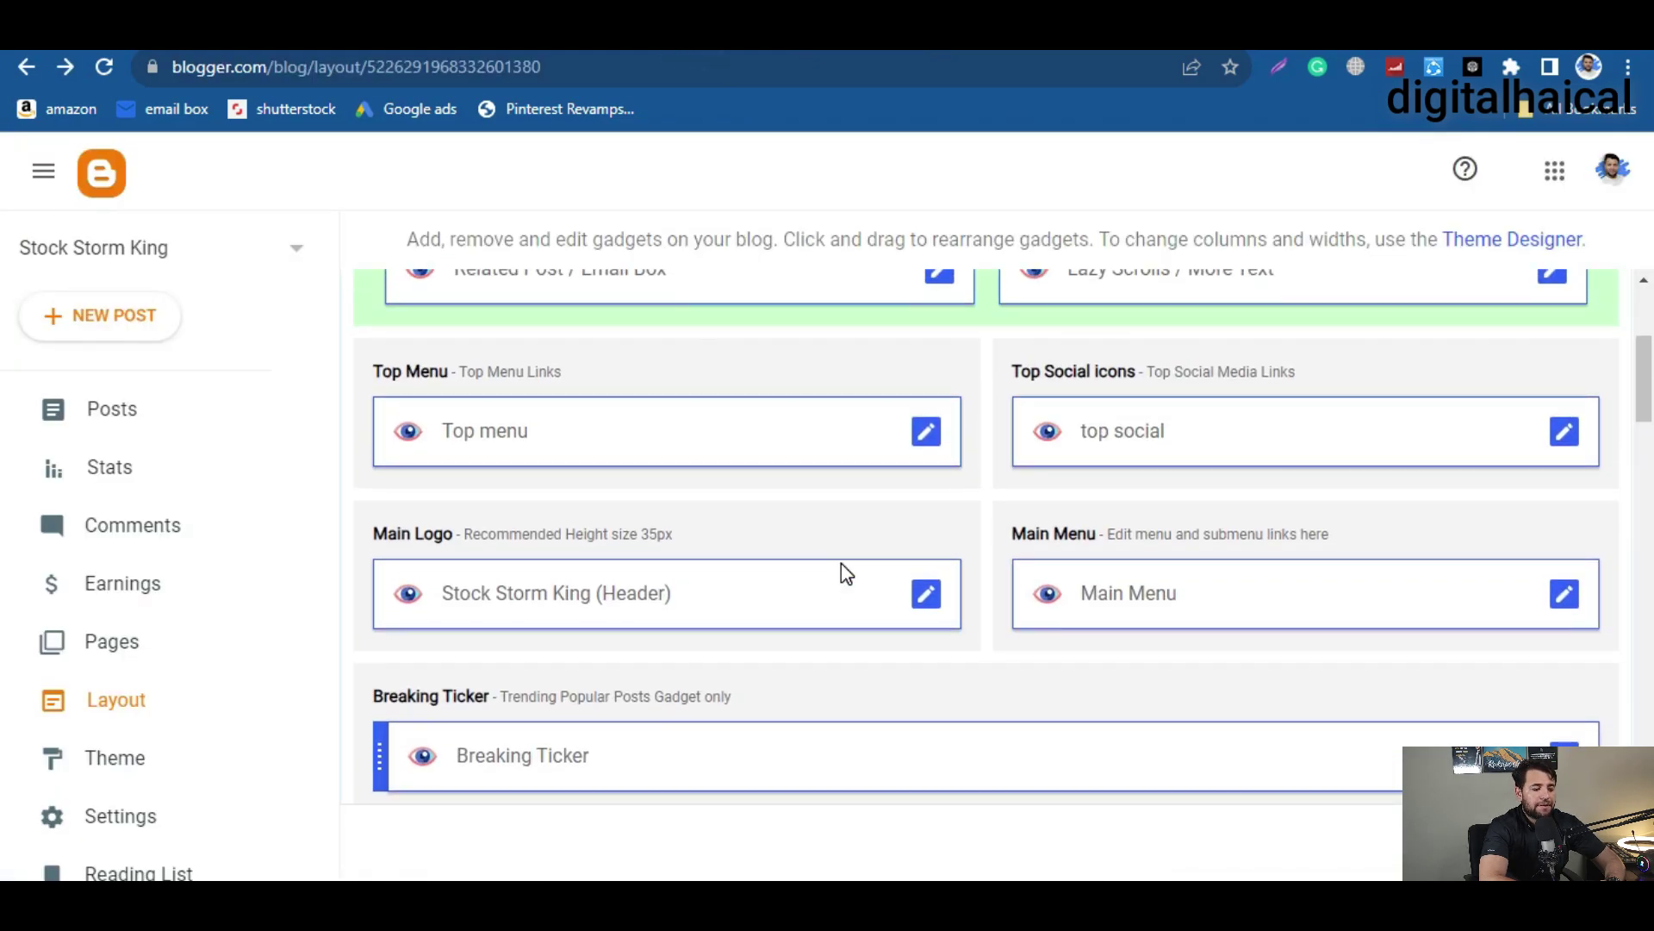
pyautogui.click(924, 597)
pyautogui.scroll(-3, 871, 582)
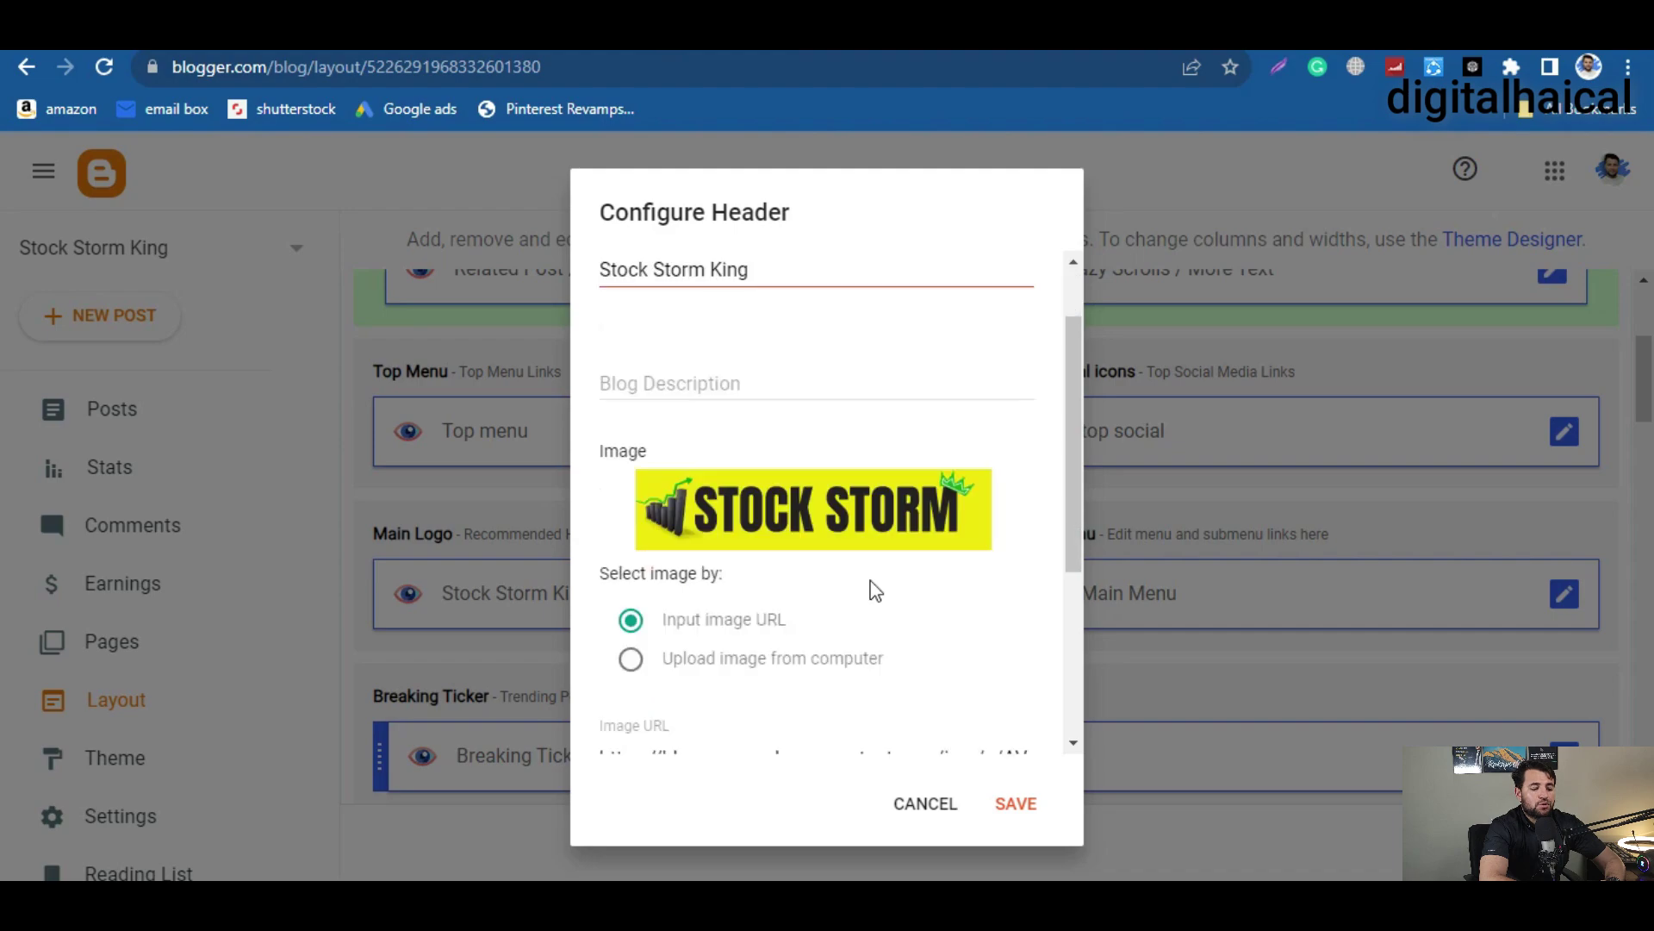
pyautogui.scroll(1, 875, 591)
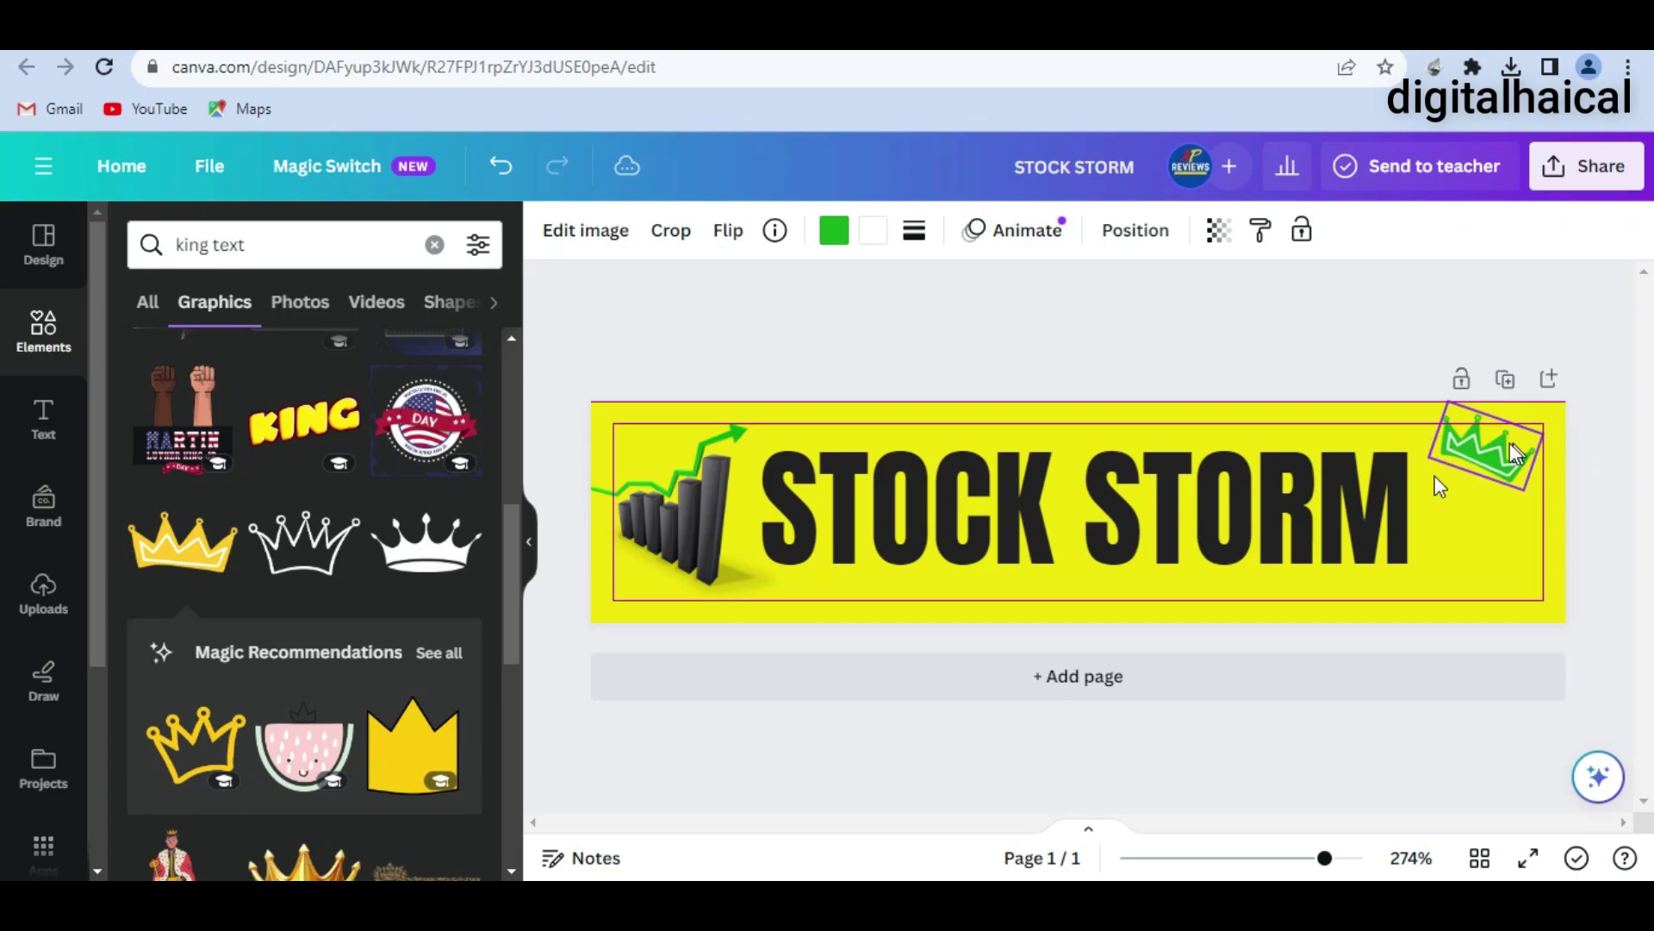
# - In Canva, enlarge the STOCK STORM text to font size 32.3 and place the green crown over the final letter's upper corner
pyautogui.click(1396, 452)
pyautogui.moveTo(1411, 433); pyautogui.dragTo(1493, 424)
pyautogui.moveTo(1301, 484); pyautogui.dragTo(1301, 501)
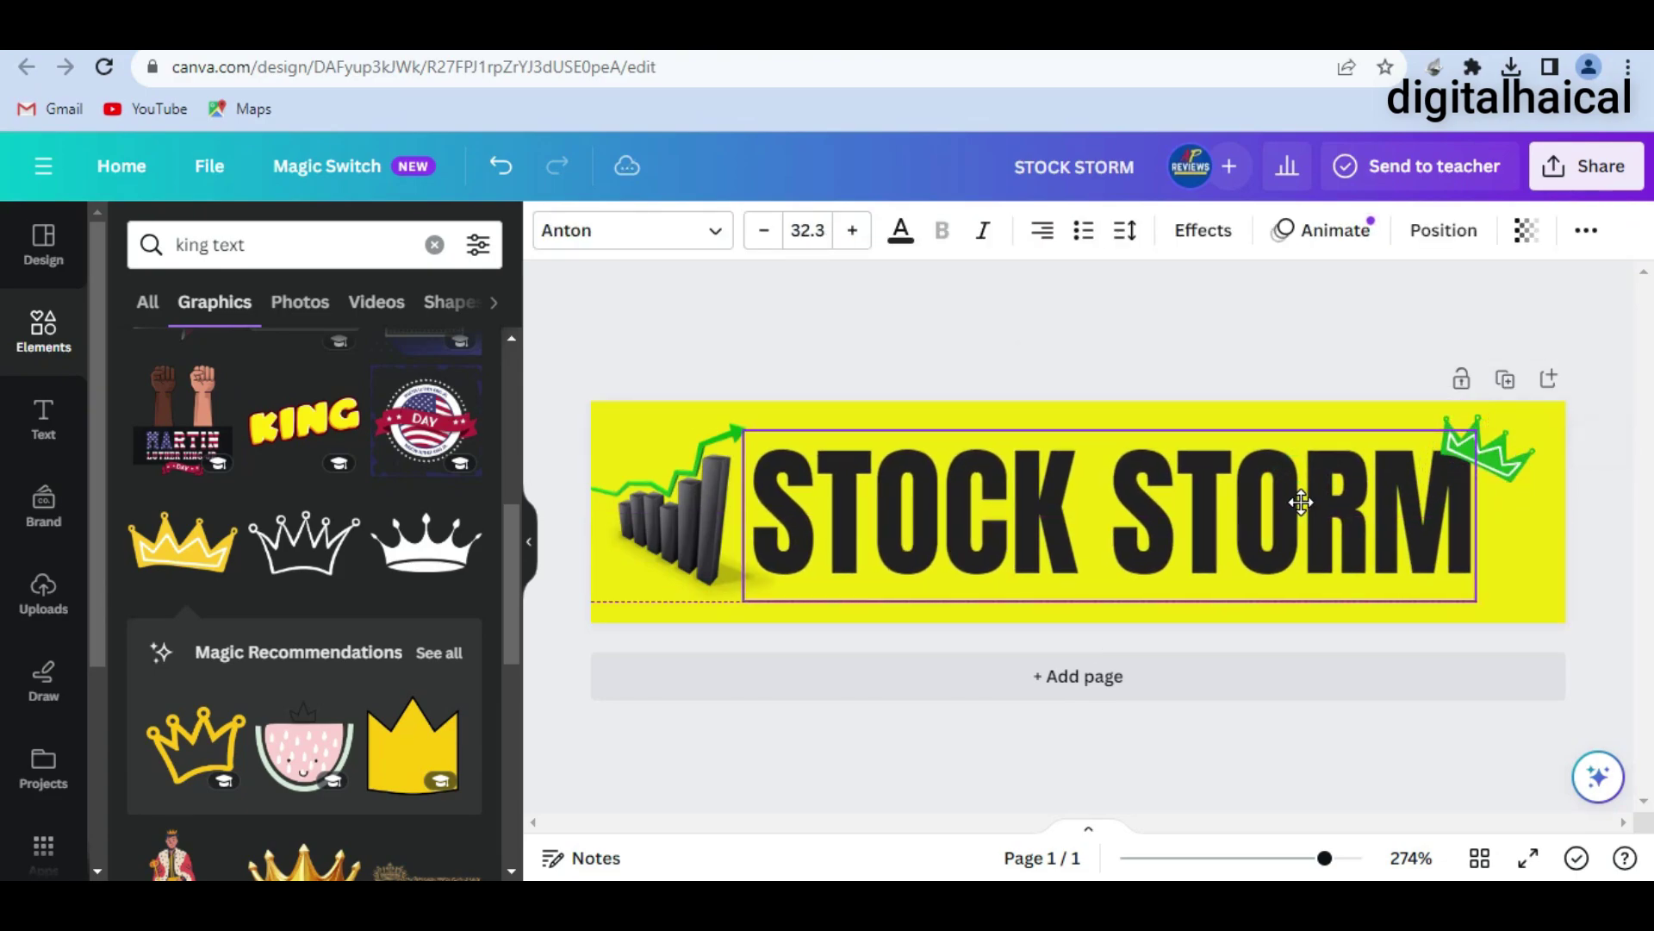
pyautogui.click(1499, 448)
pyautogui.moveTo(1512, 443); pyautogui.dragTo(1495, 441)
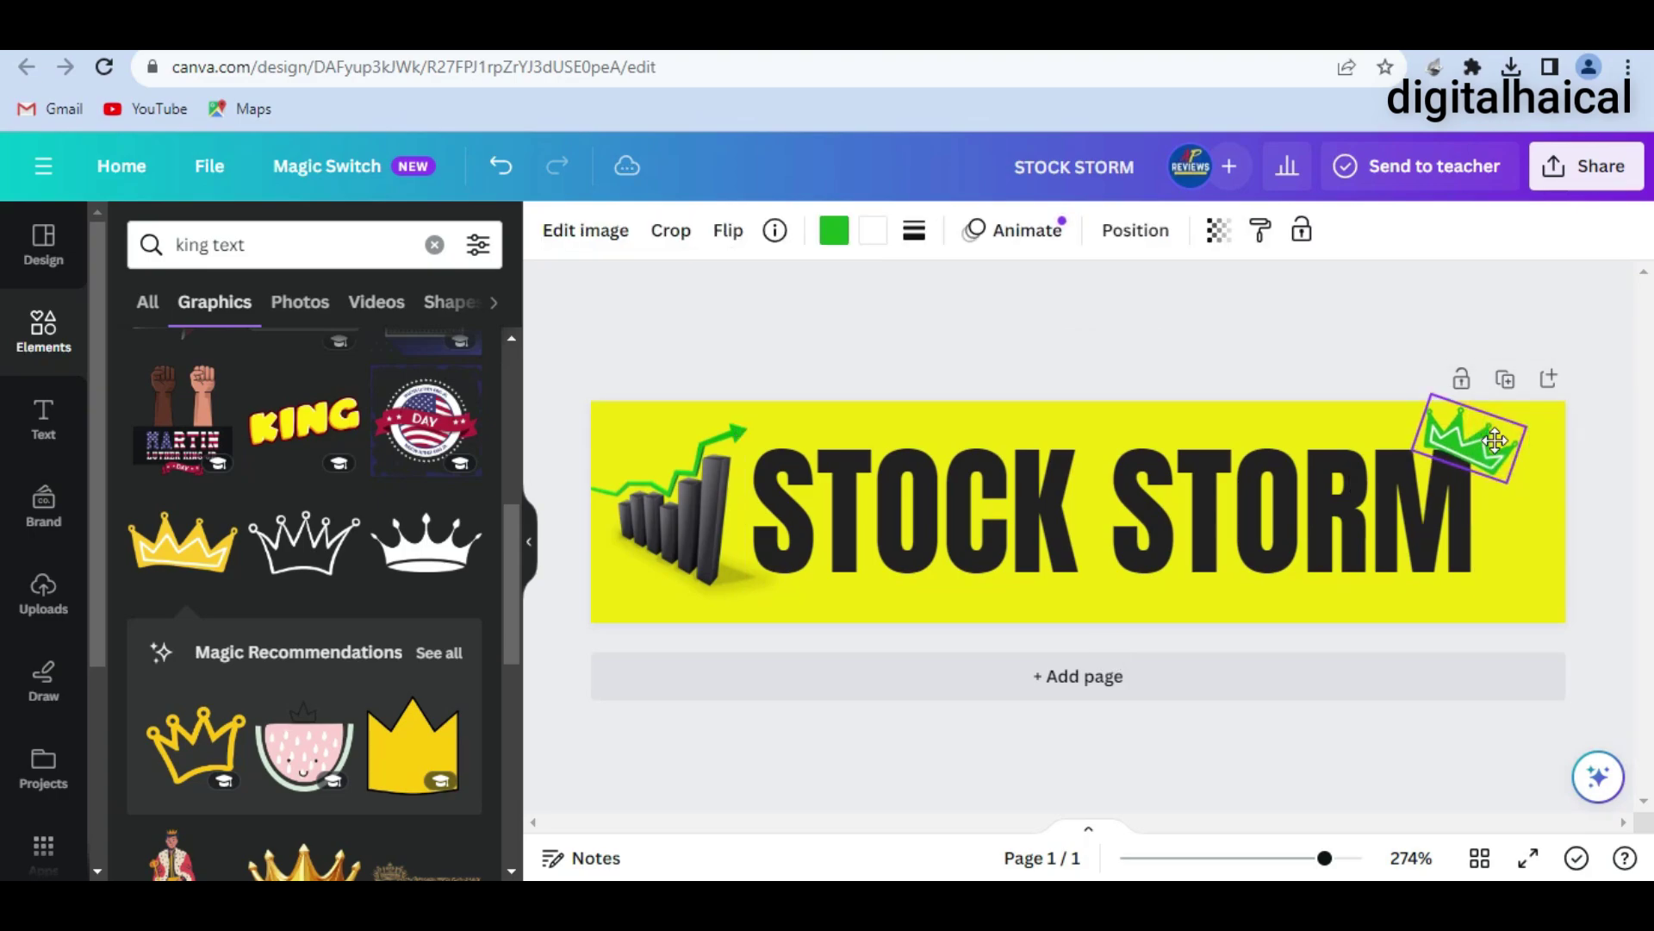
pyautogui.click(1284, 354)
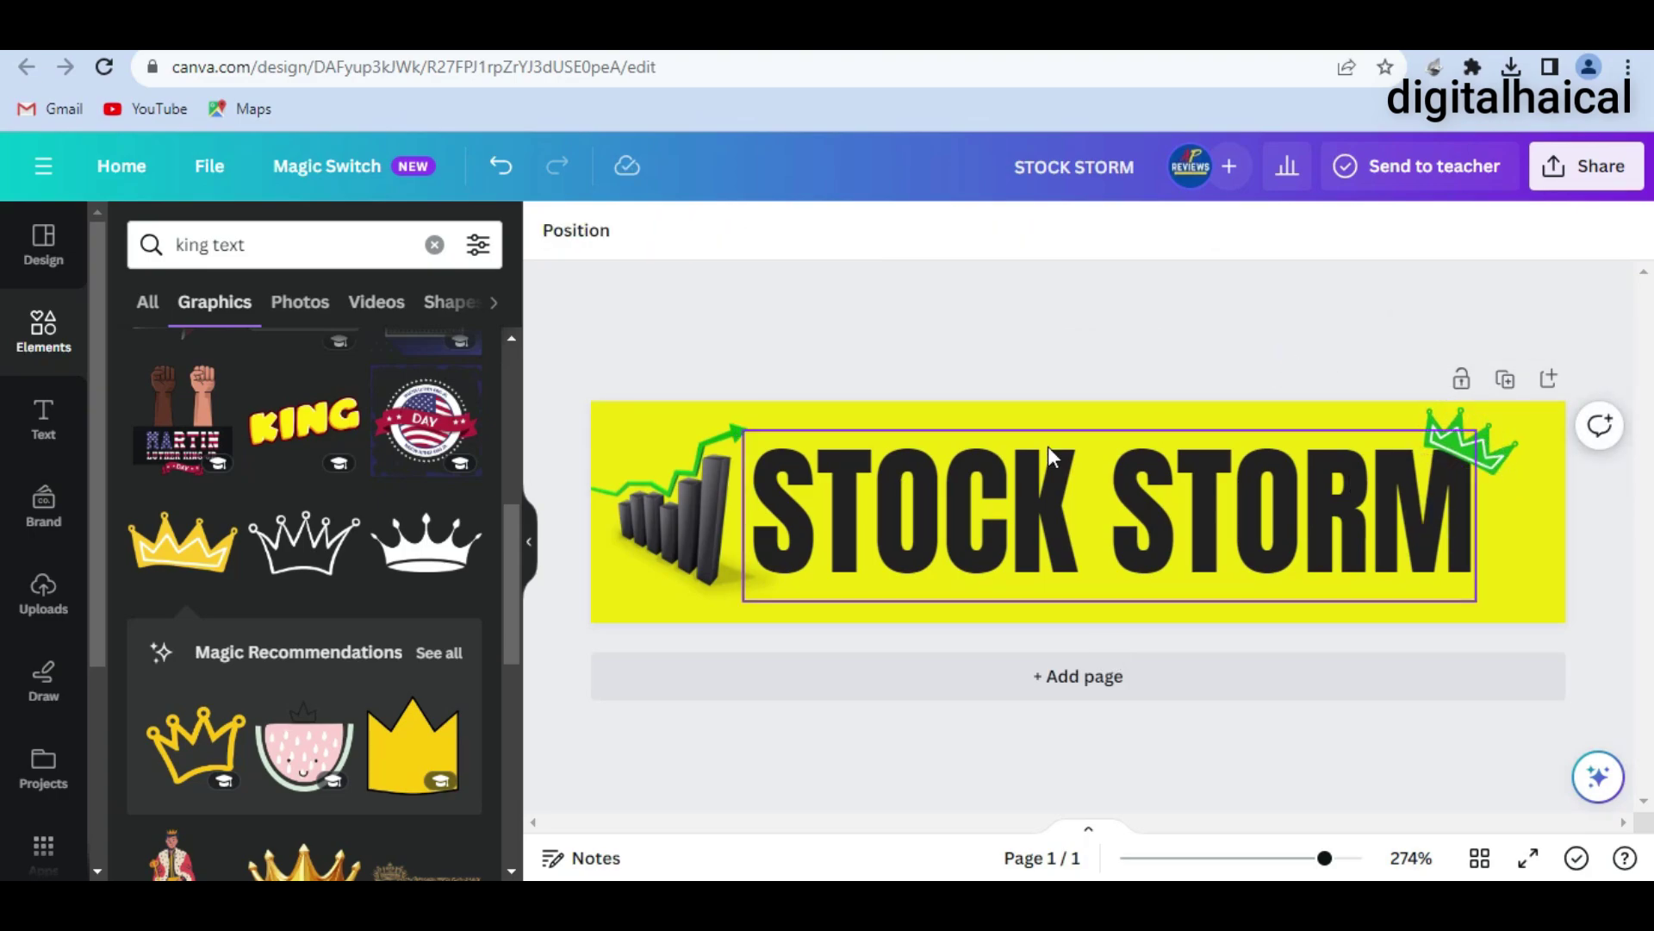
# - Download the STOCK STORM logo design as a PNG at size 1 (294 × 67 px)
pyautogui.click(1581, 171)
pyautogui.scroll(-3, 1433, 428)
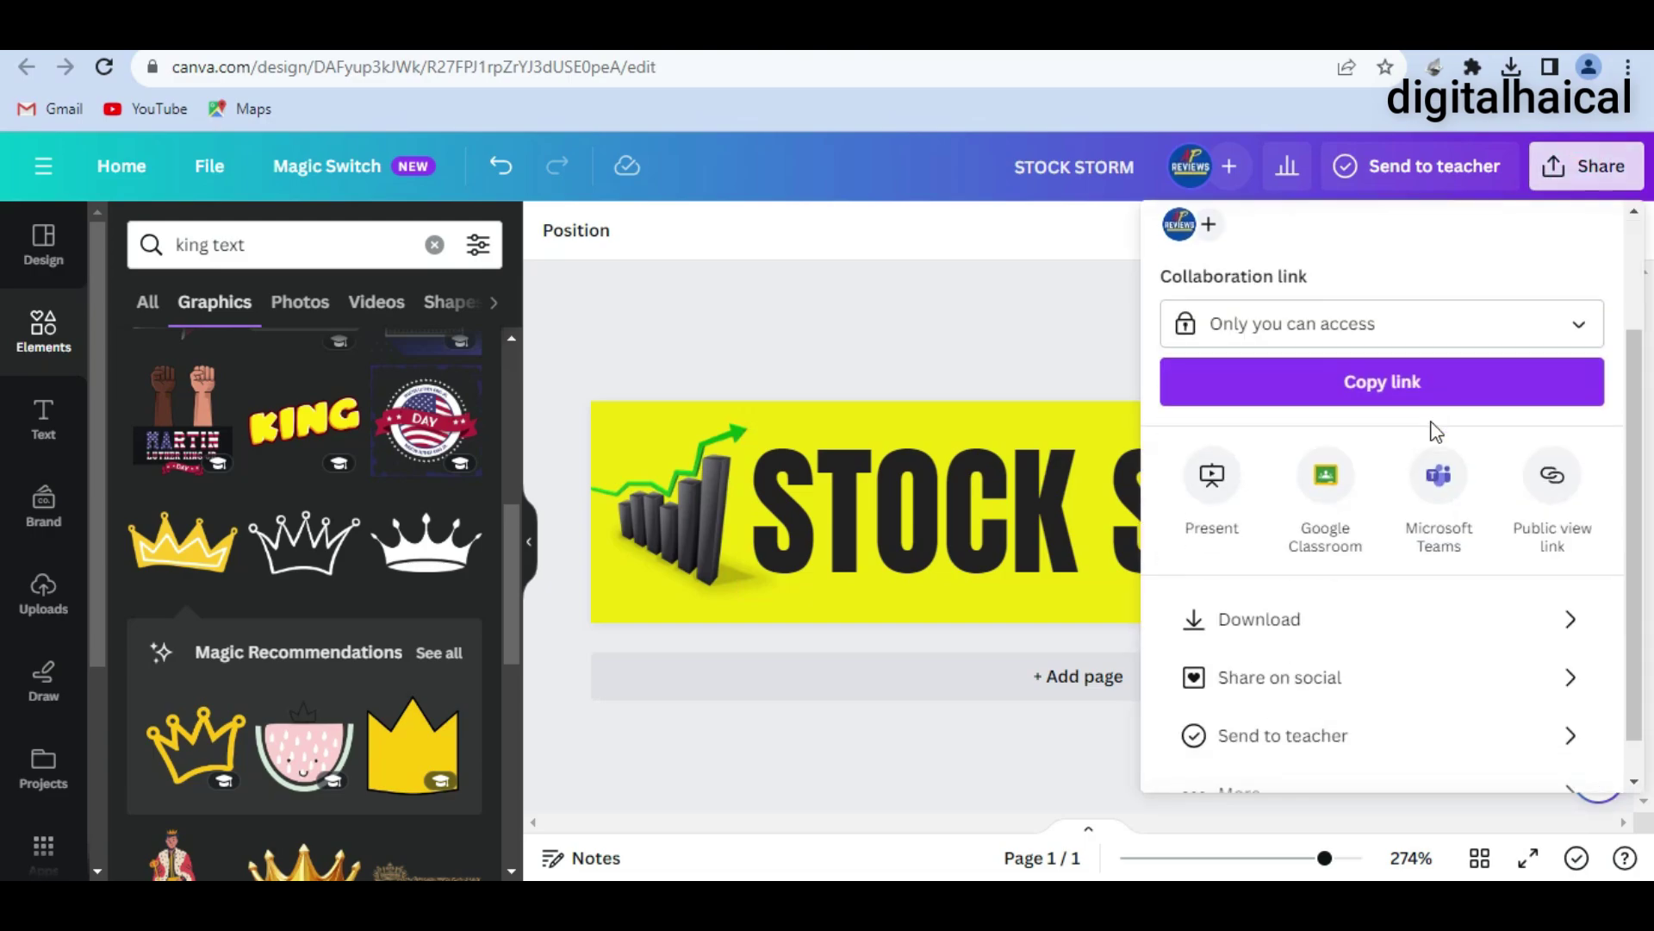
pyautogui.click(1388, 580)
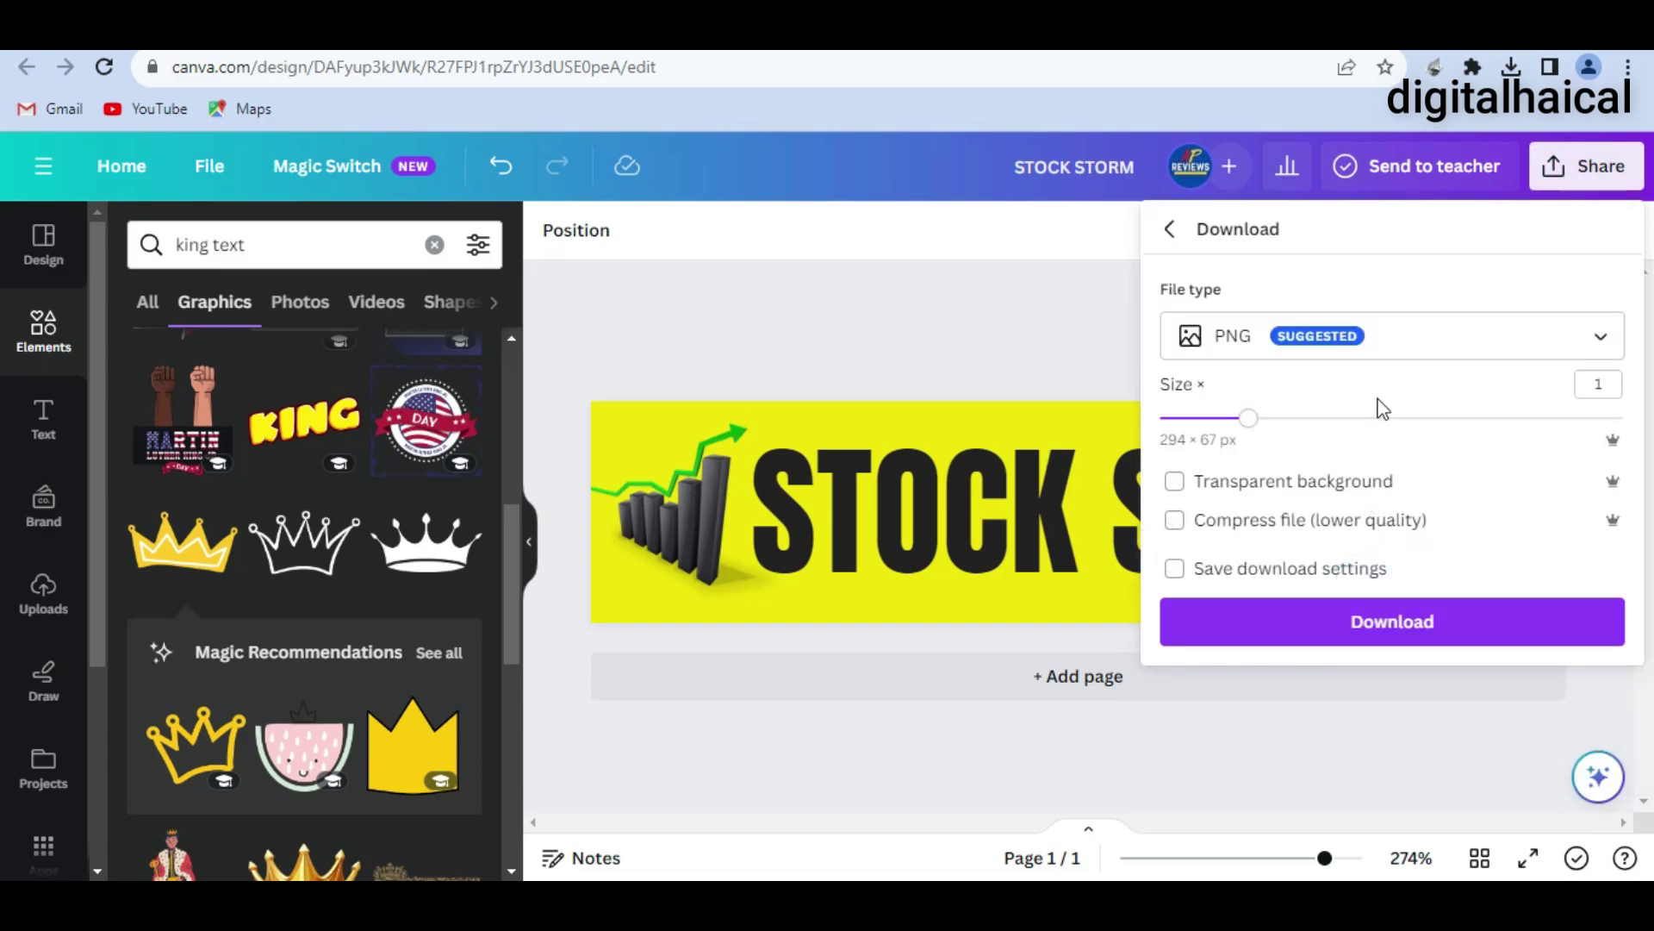
pyautogui.click(1378, 624)
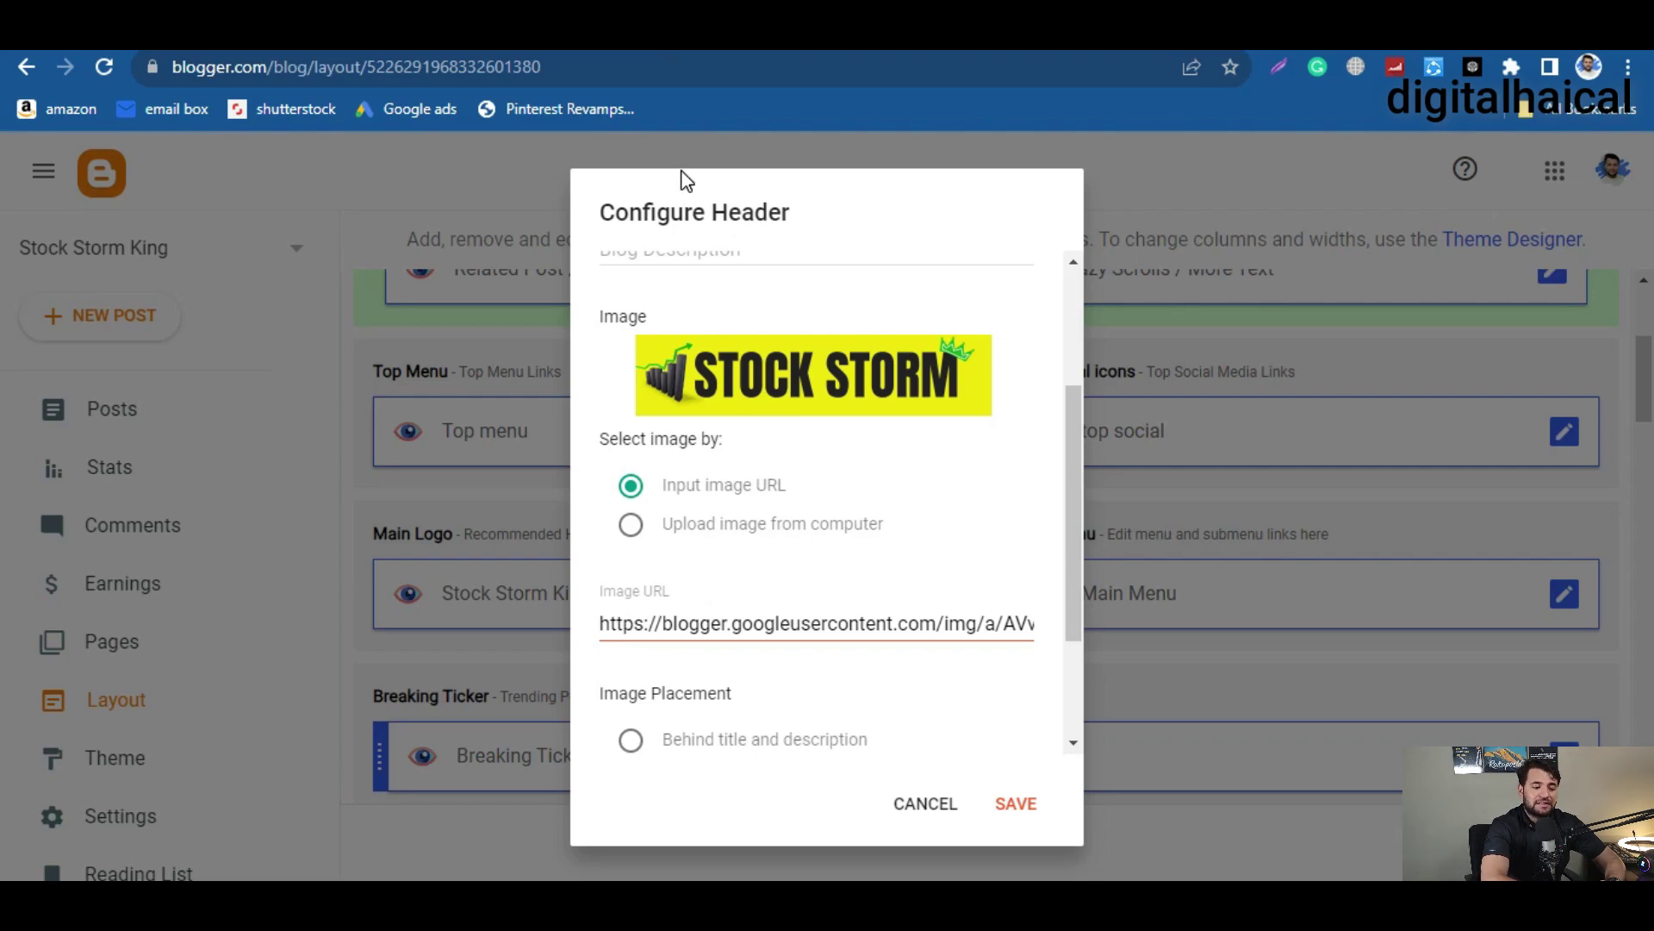
# - Check the live blog's logo, and examine the text, crown and chart elements of the STOCK STORM design from the Canva projects
pyautogui.moveTo(828, 26)
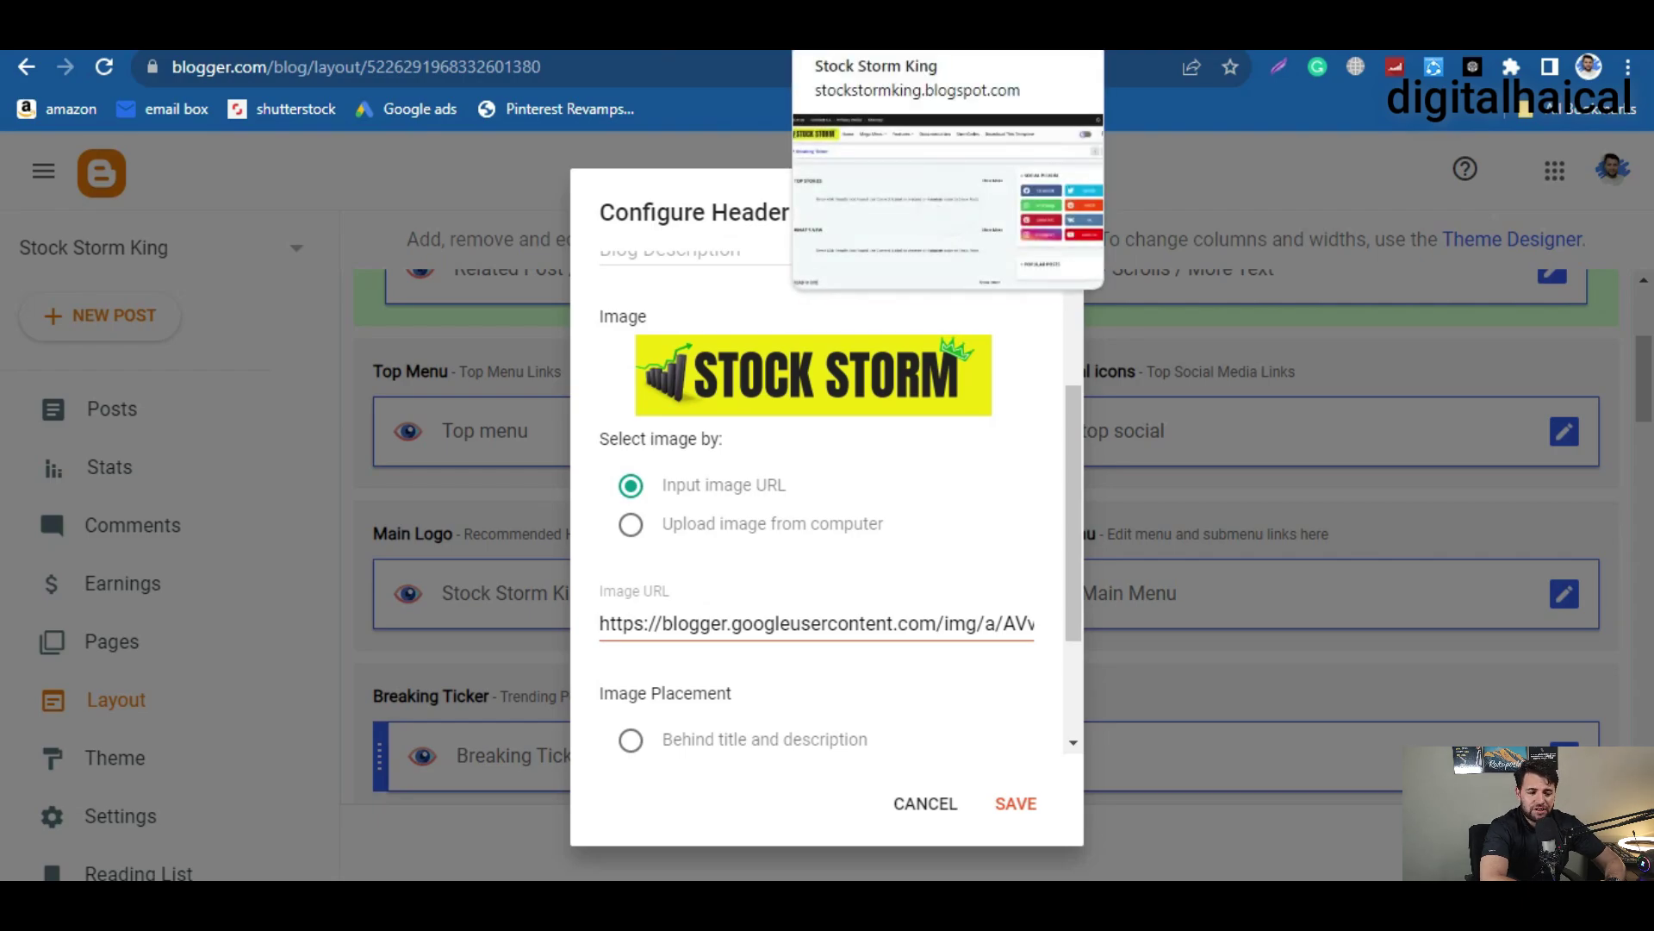
pyautogui.click(827, 26)
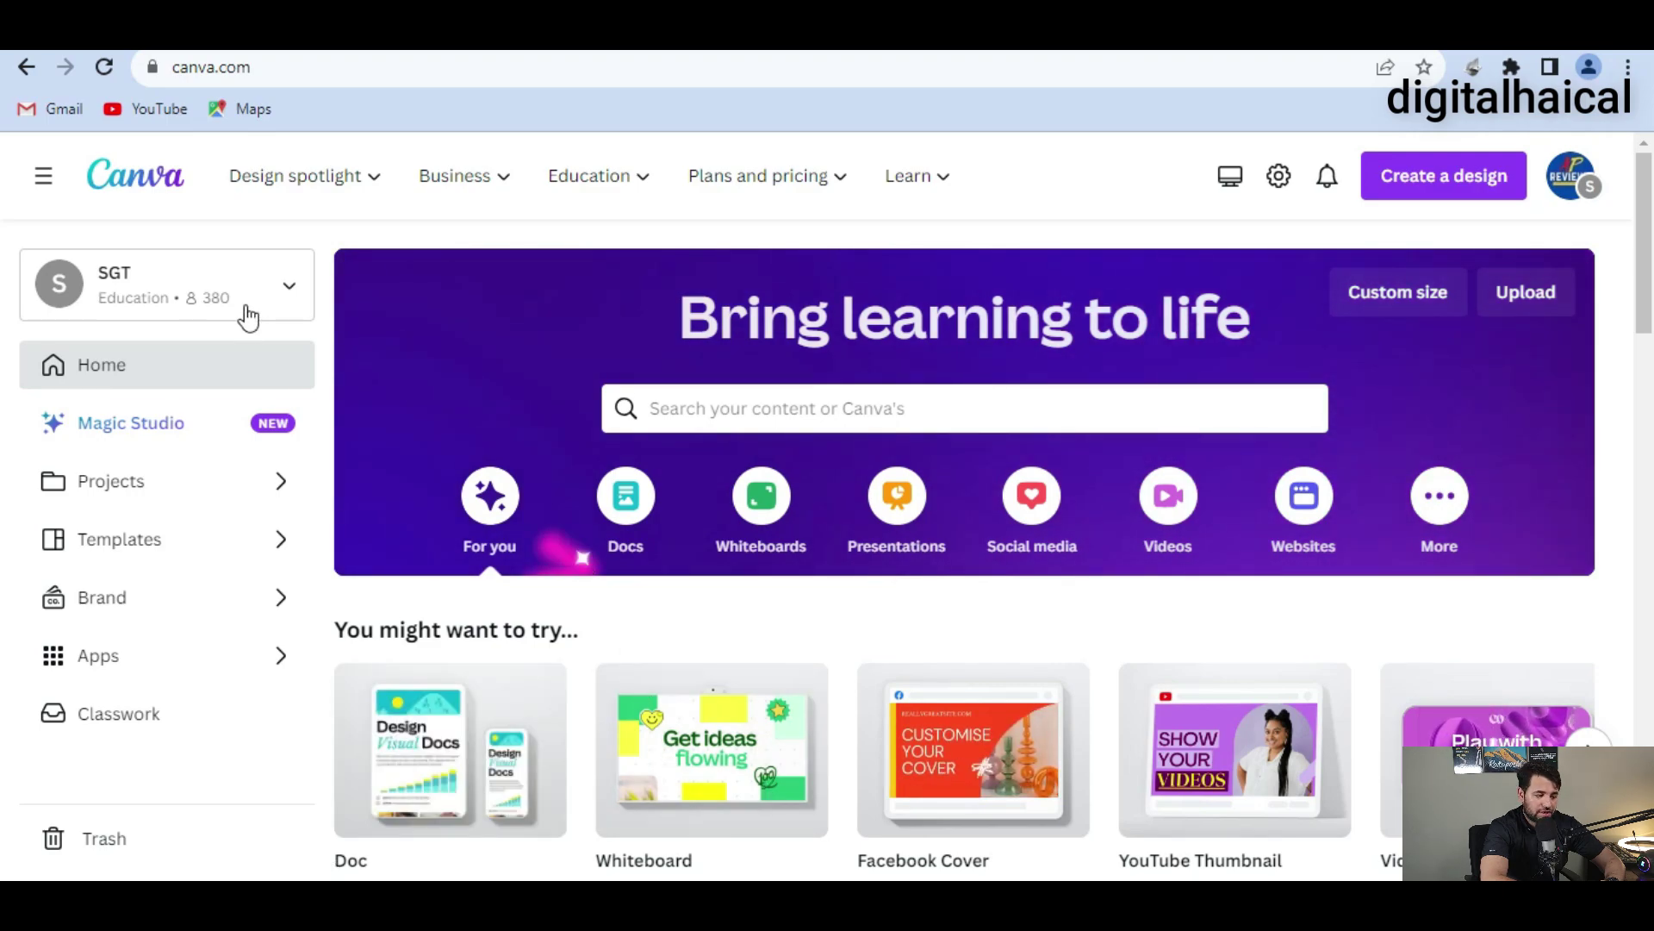
pyautogui.click(129, 481)
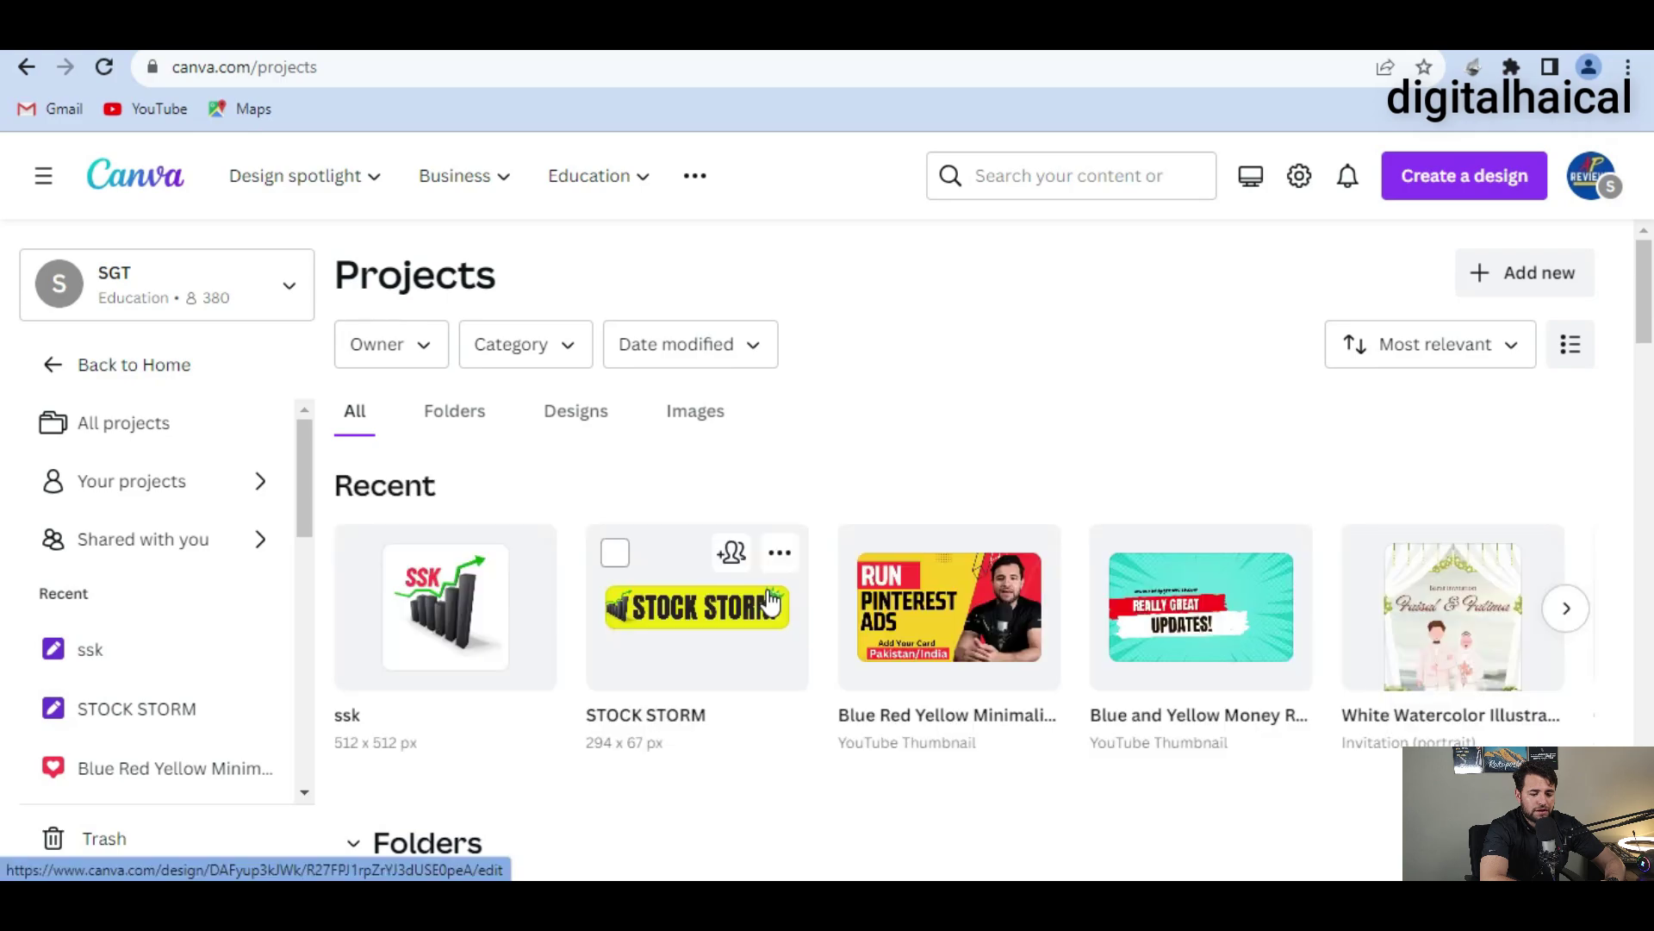
pyautogui.click(673, 625)
pyautogui.hotkey('alt', 'Left')
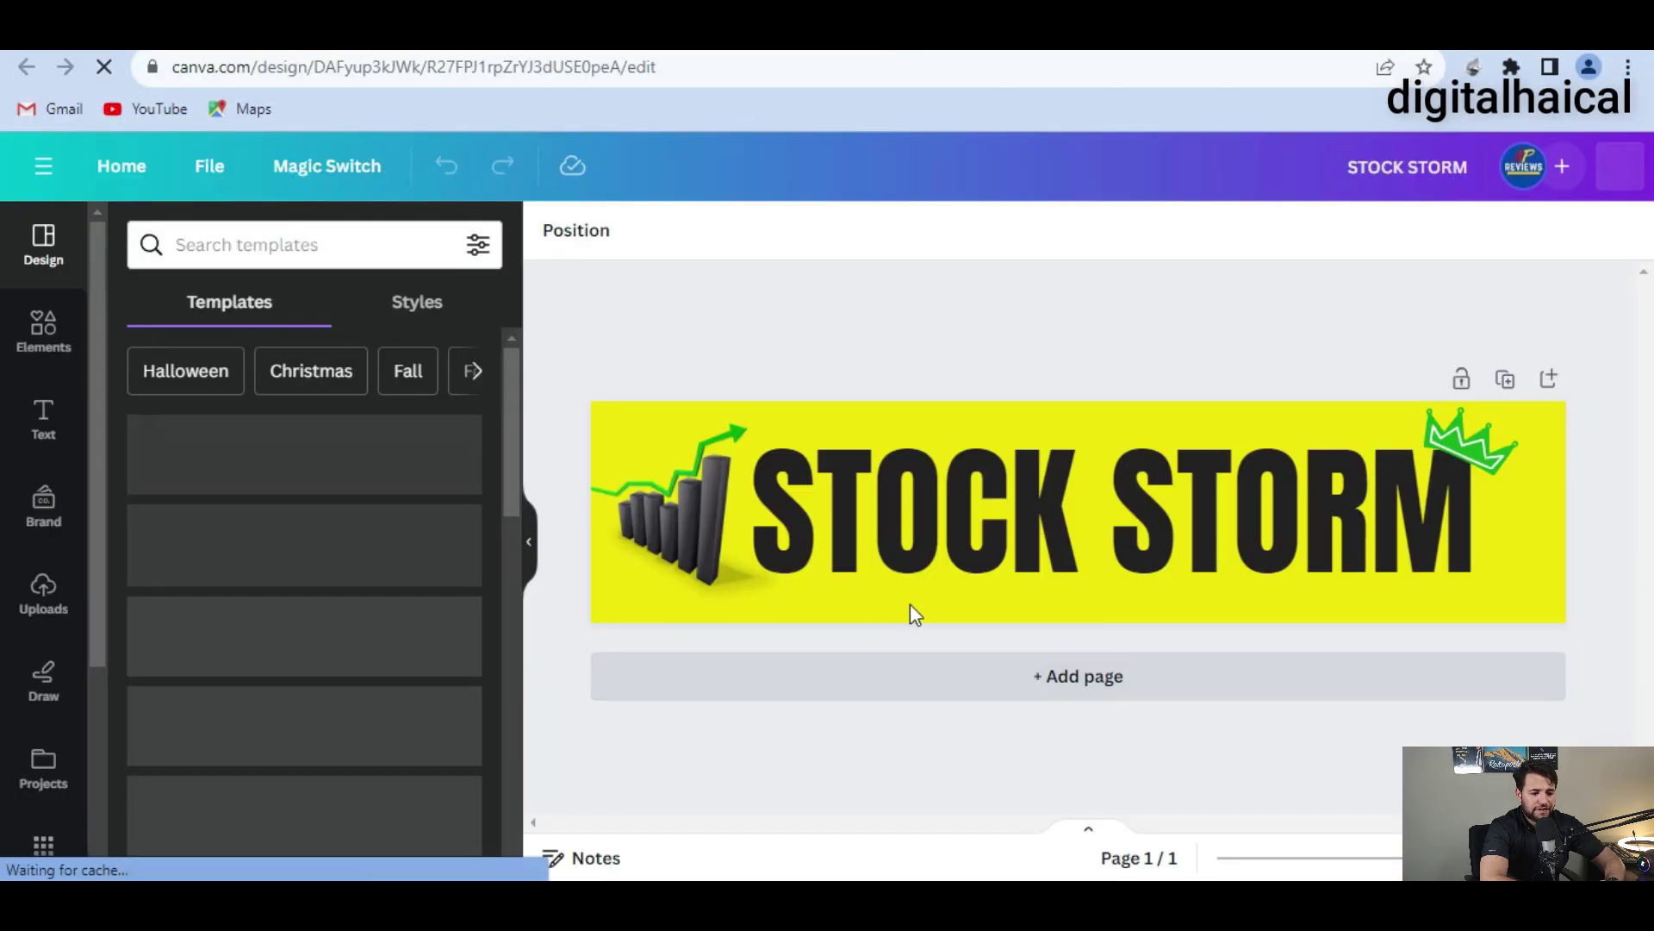
pyautogui.click(1150, 527)
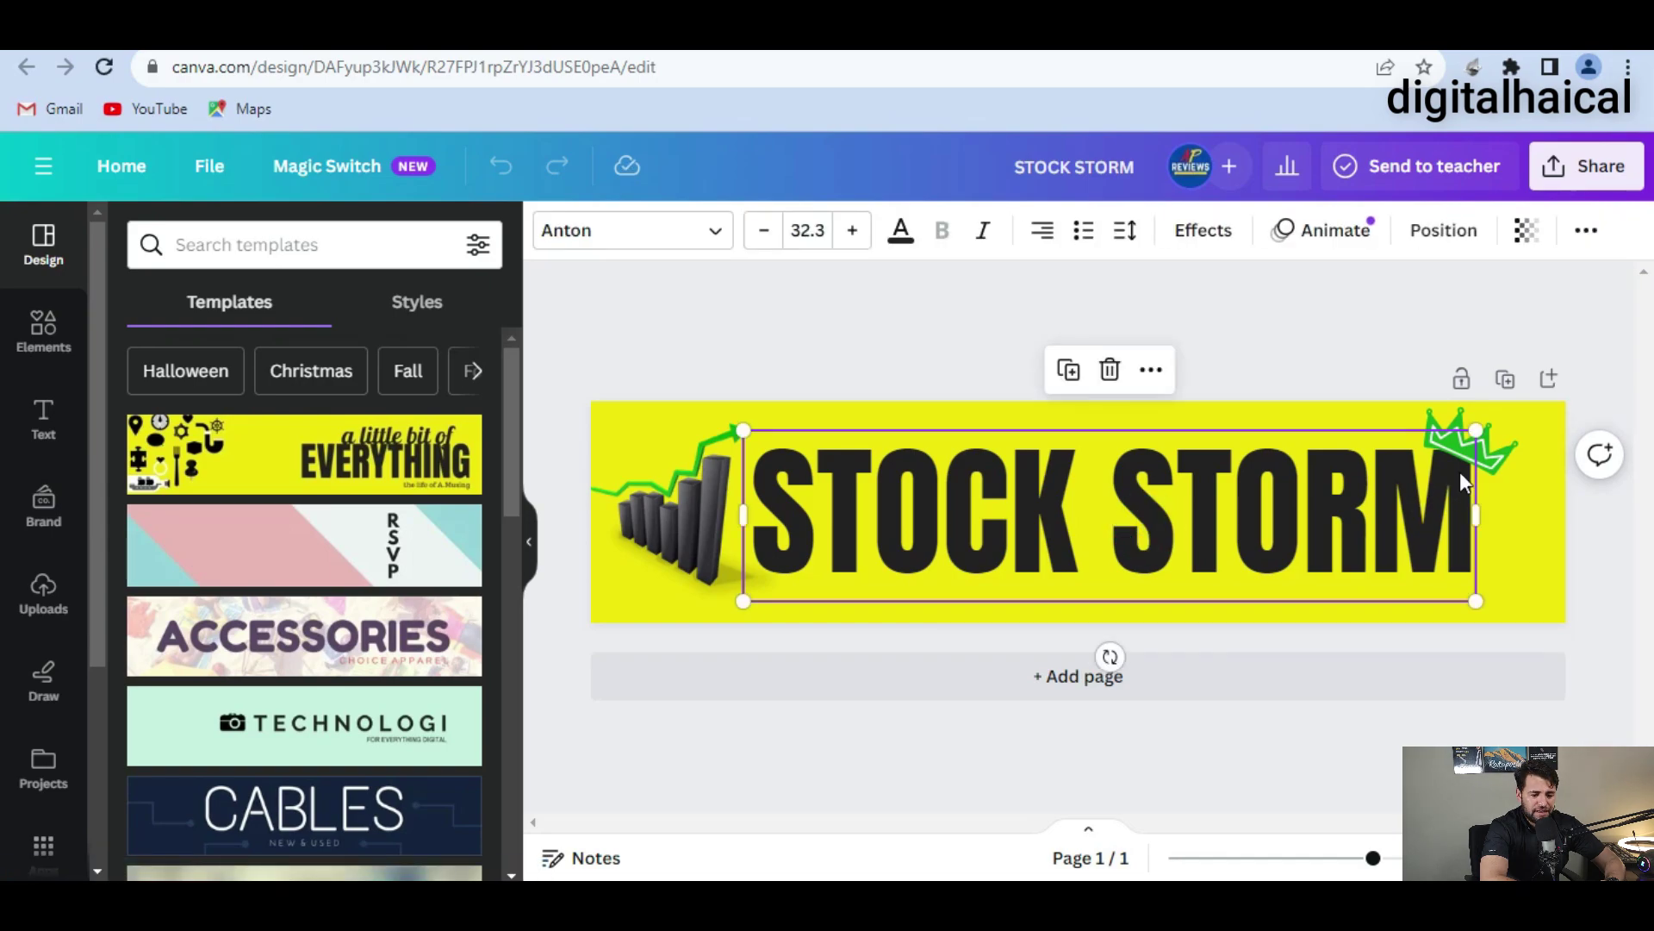
pyautogui.click(1499, 446)
pyautogui.click(684, 514)
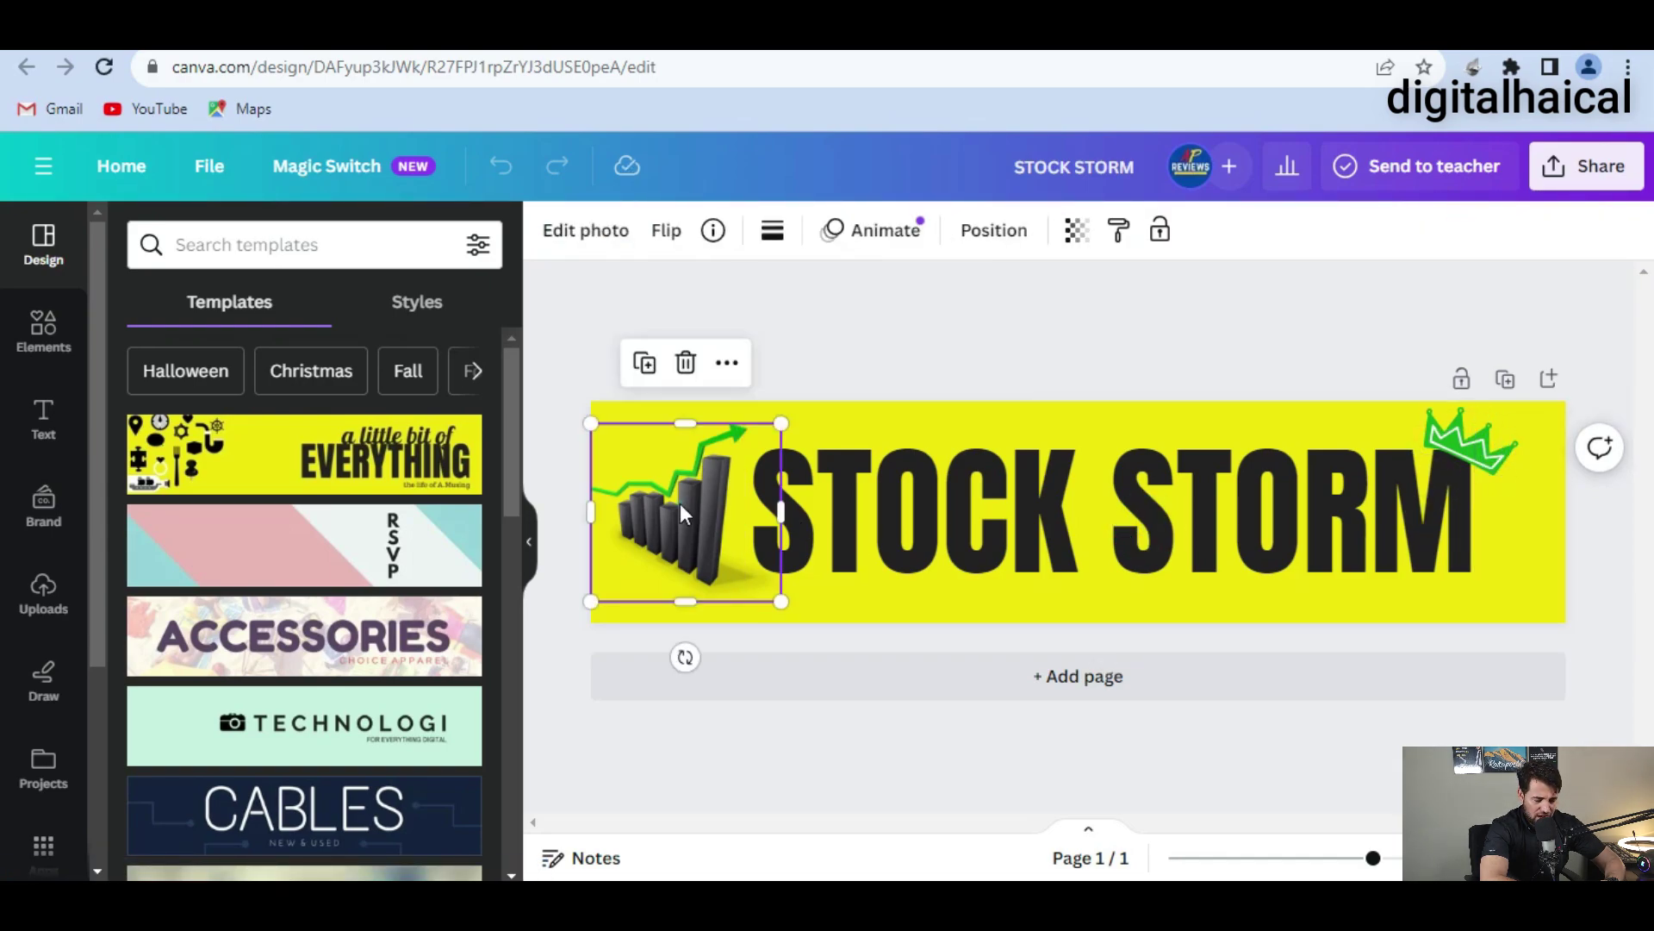
pyautogui.hotkey('alt', 'Left')
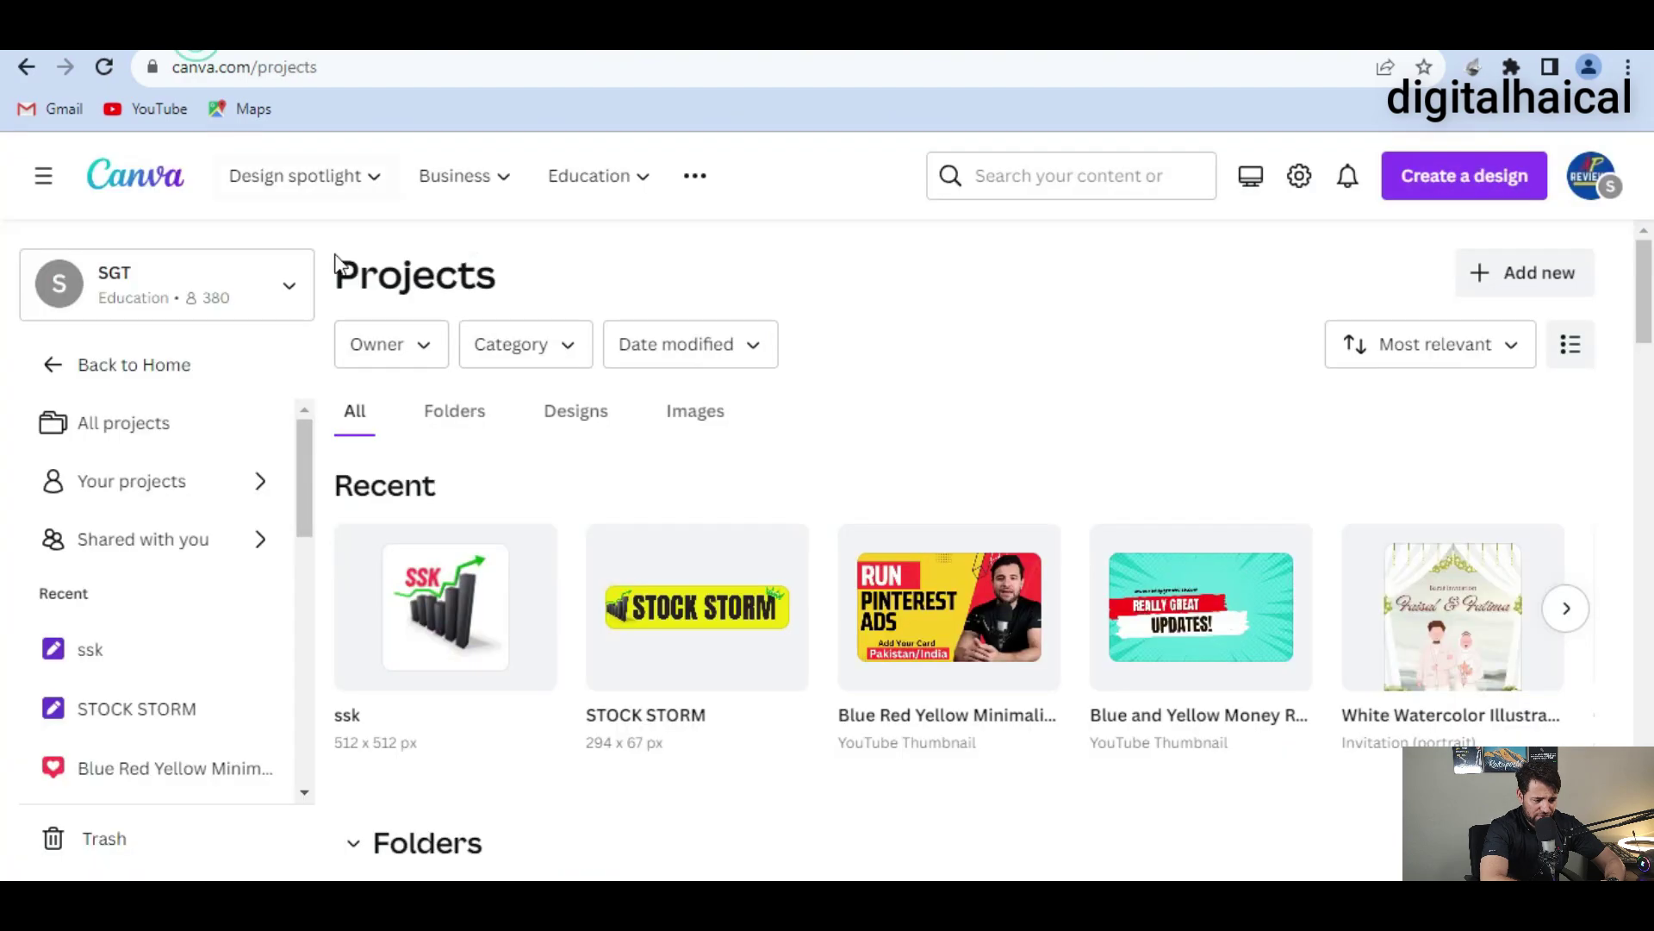
pyautogui.hotkey('alt', 'Right')
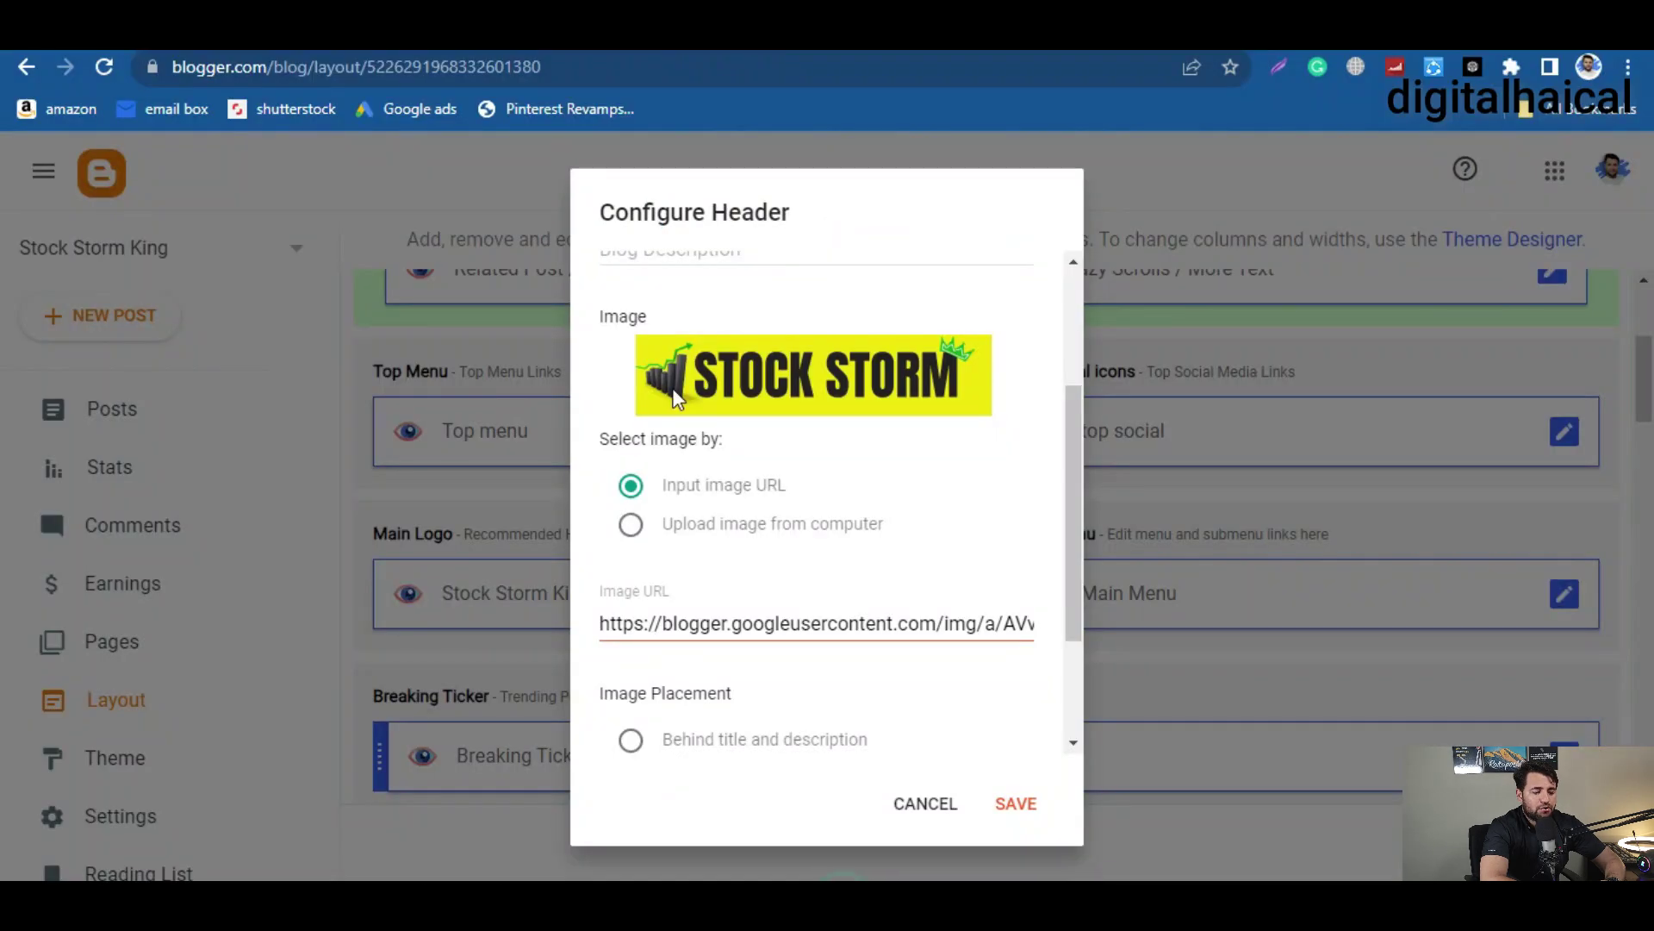
# - Upload stock storm king.png from the Downloads folder as the blog header's logo image and save the header gadget
pyautogui.scroll(-1, 635, 653)
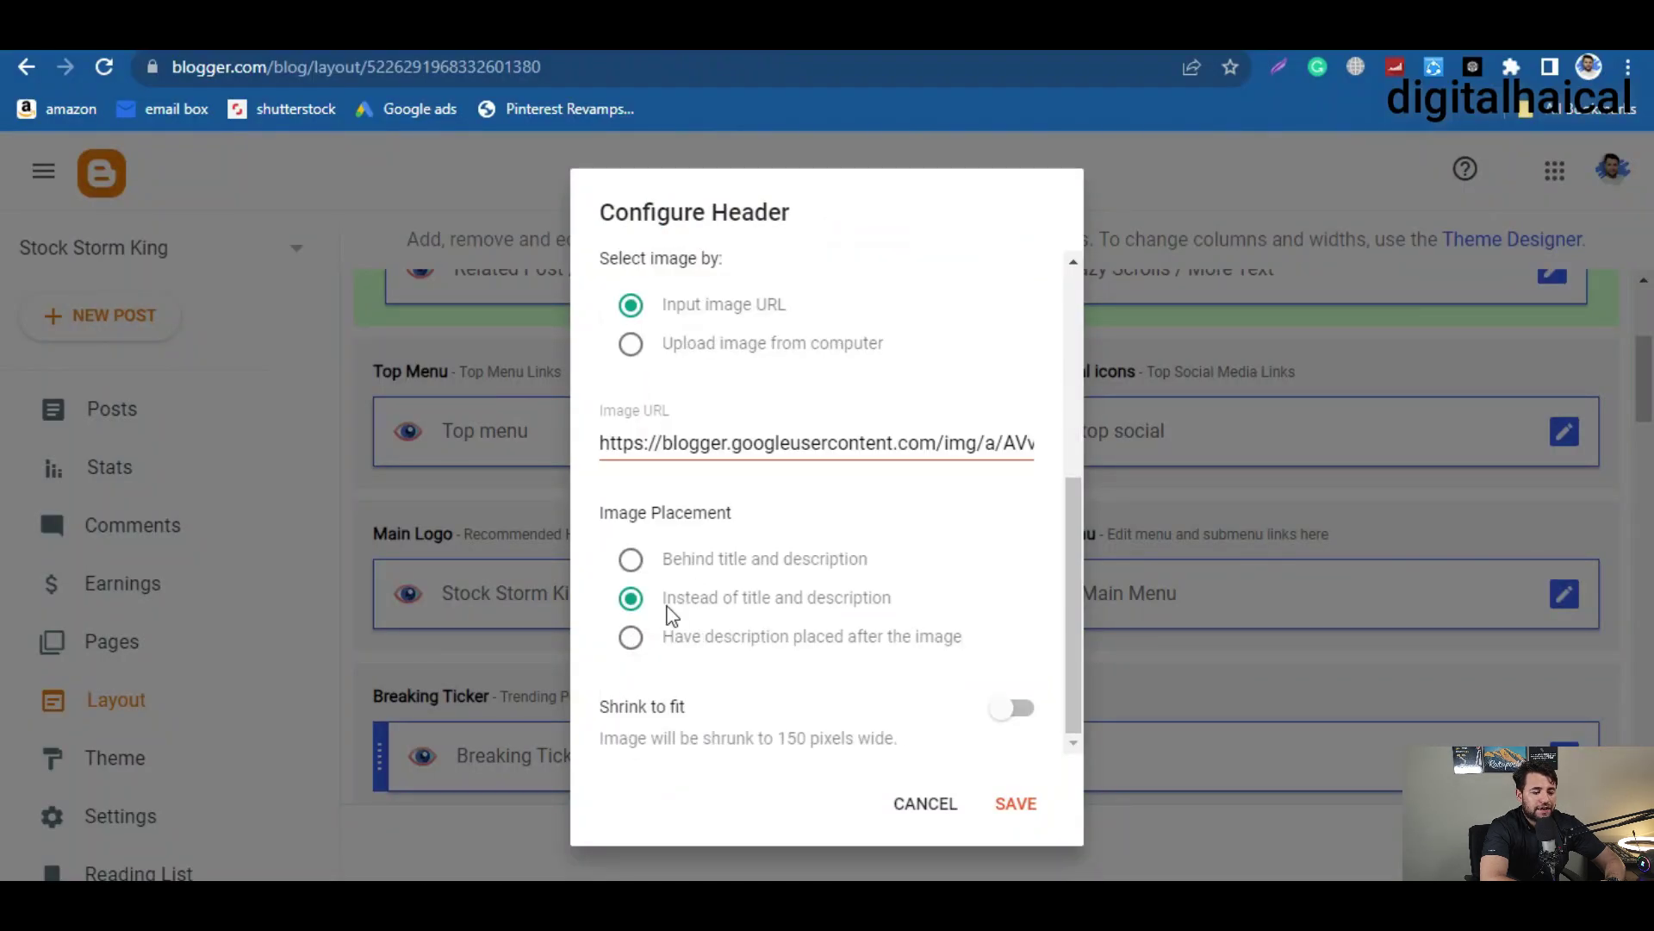
pyautogui.scroll(2, 670, 500)
pyautogui.click(683, 482)
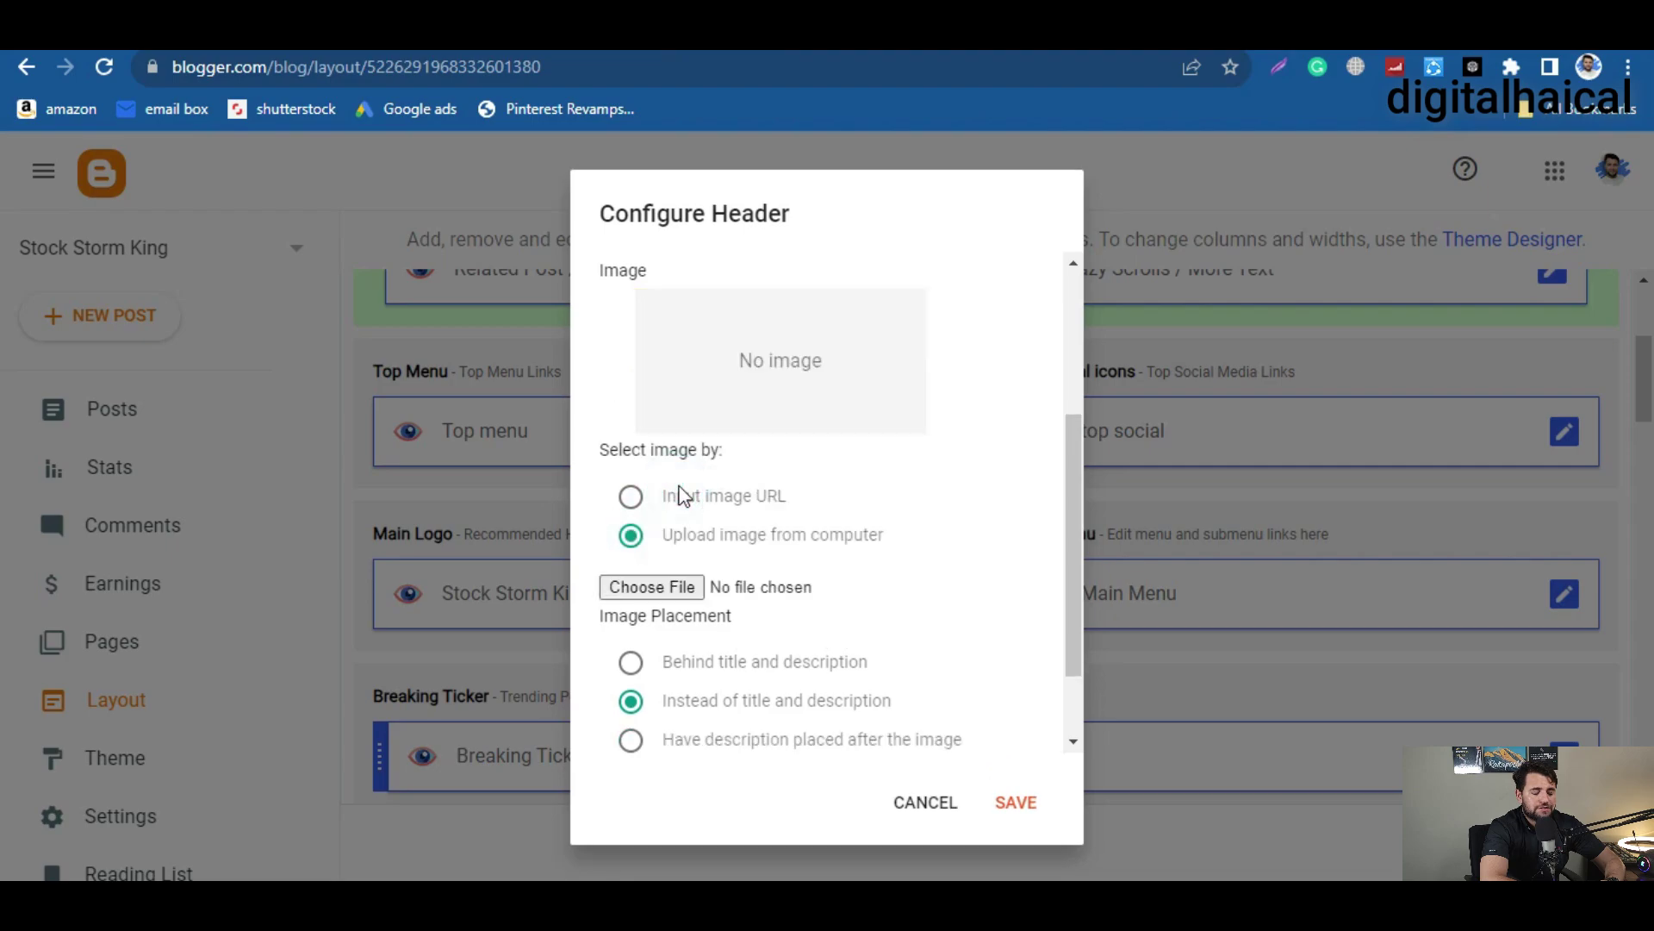
pyautogui.click(669, 588)
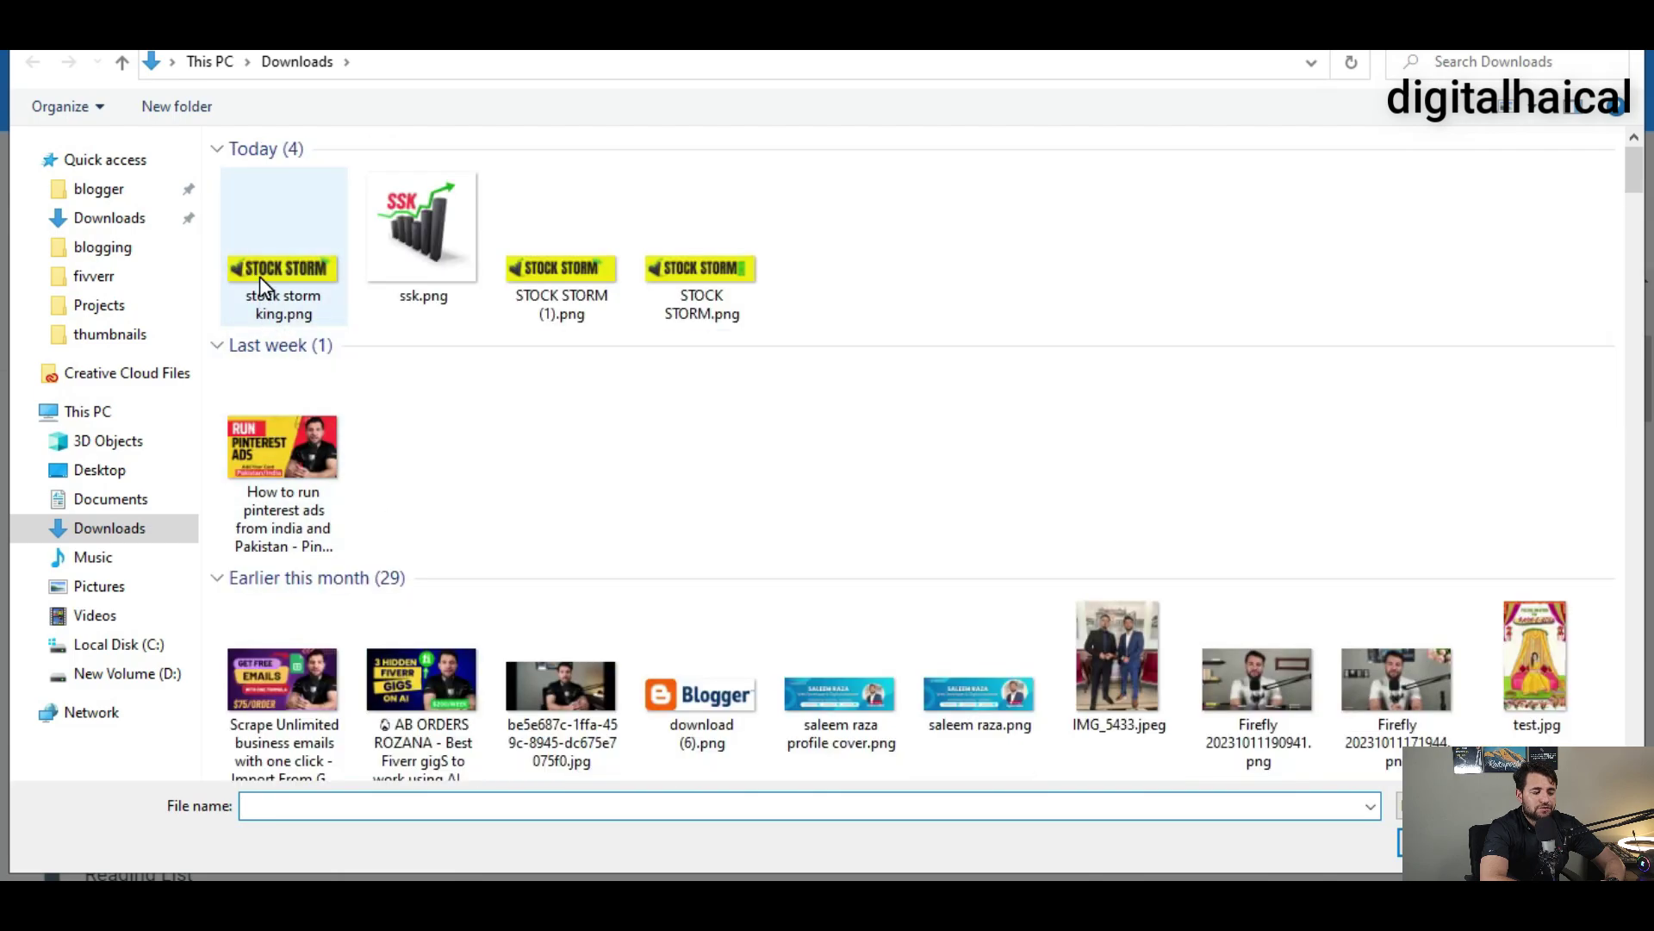
pyautogui.click(261, 277)
pyautogui.press('Return')
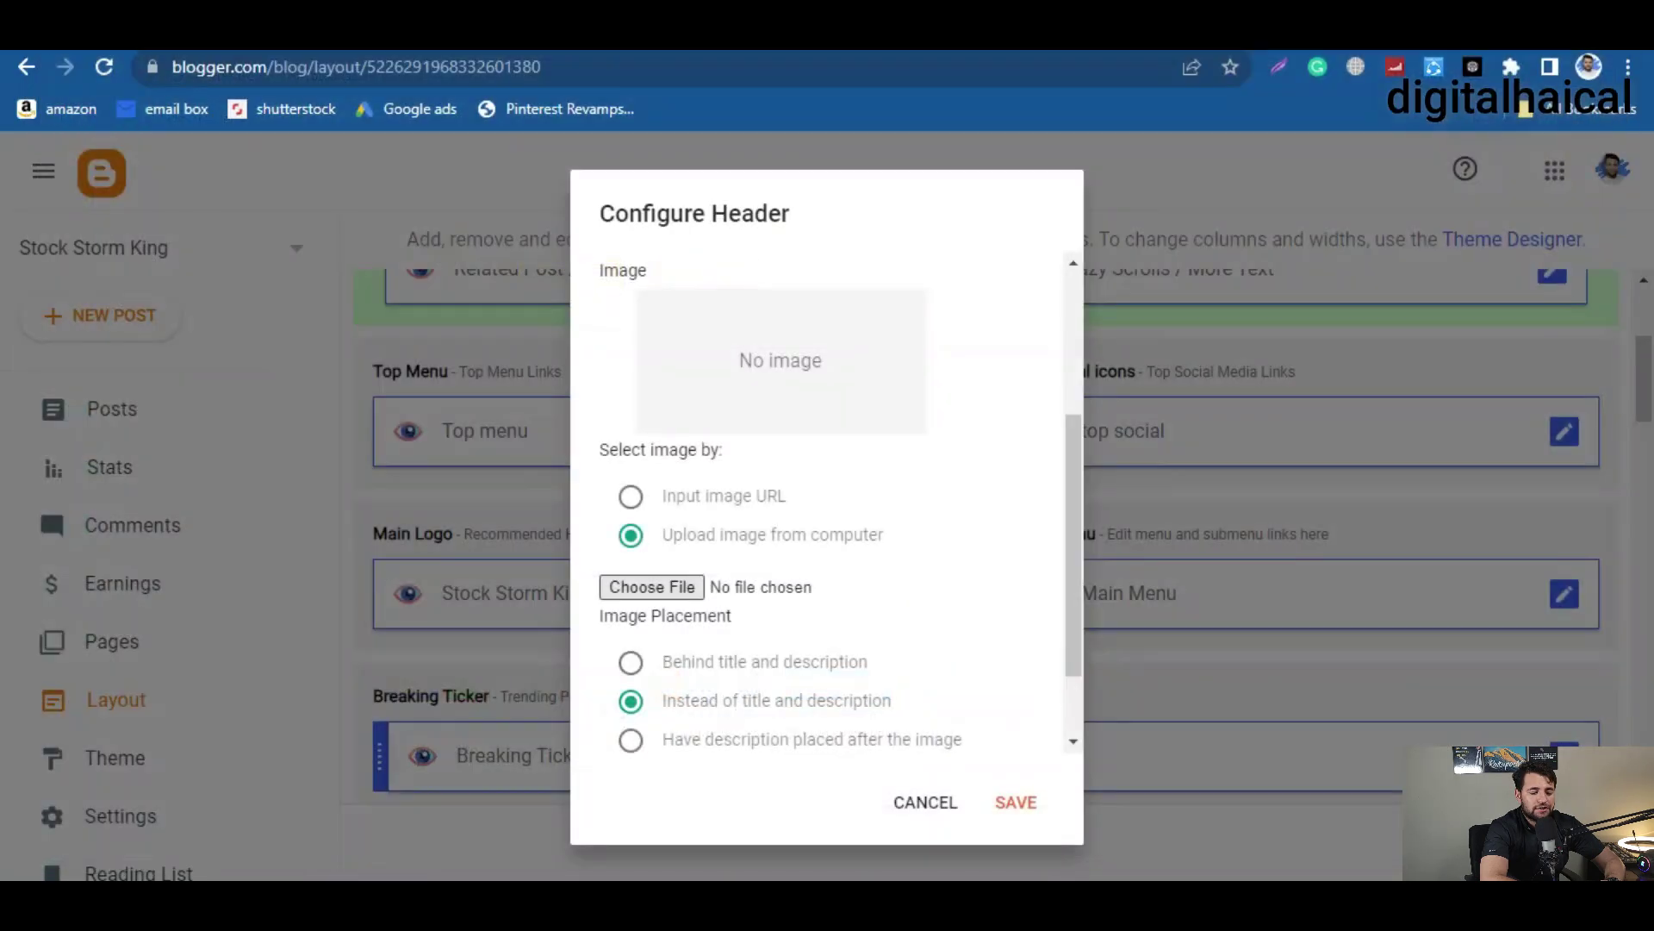
pyautogui.scroll(3, 942, 653)
pyautogui.scroll(-3, 930, 646)
pyautogui.click(685, 586)
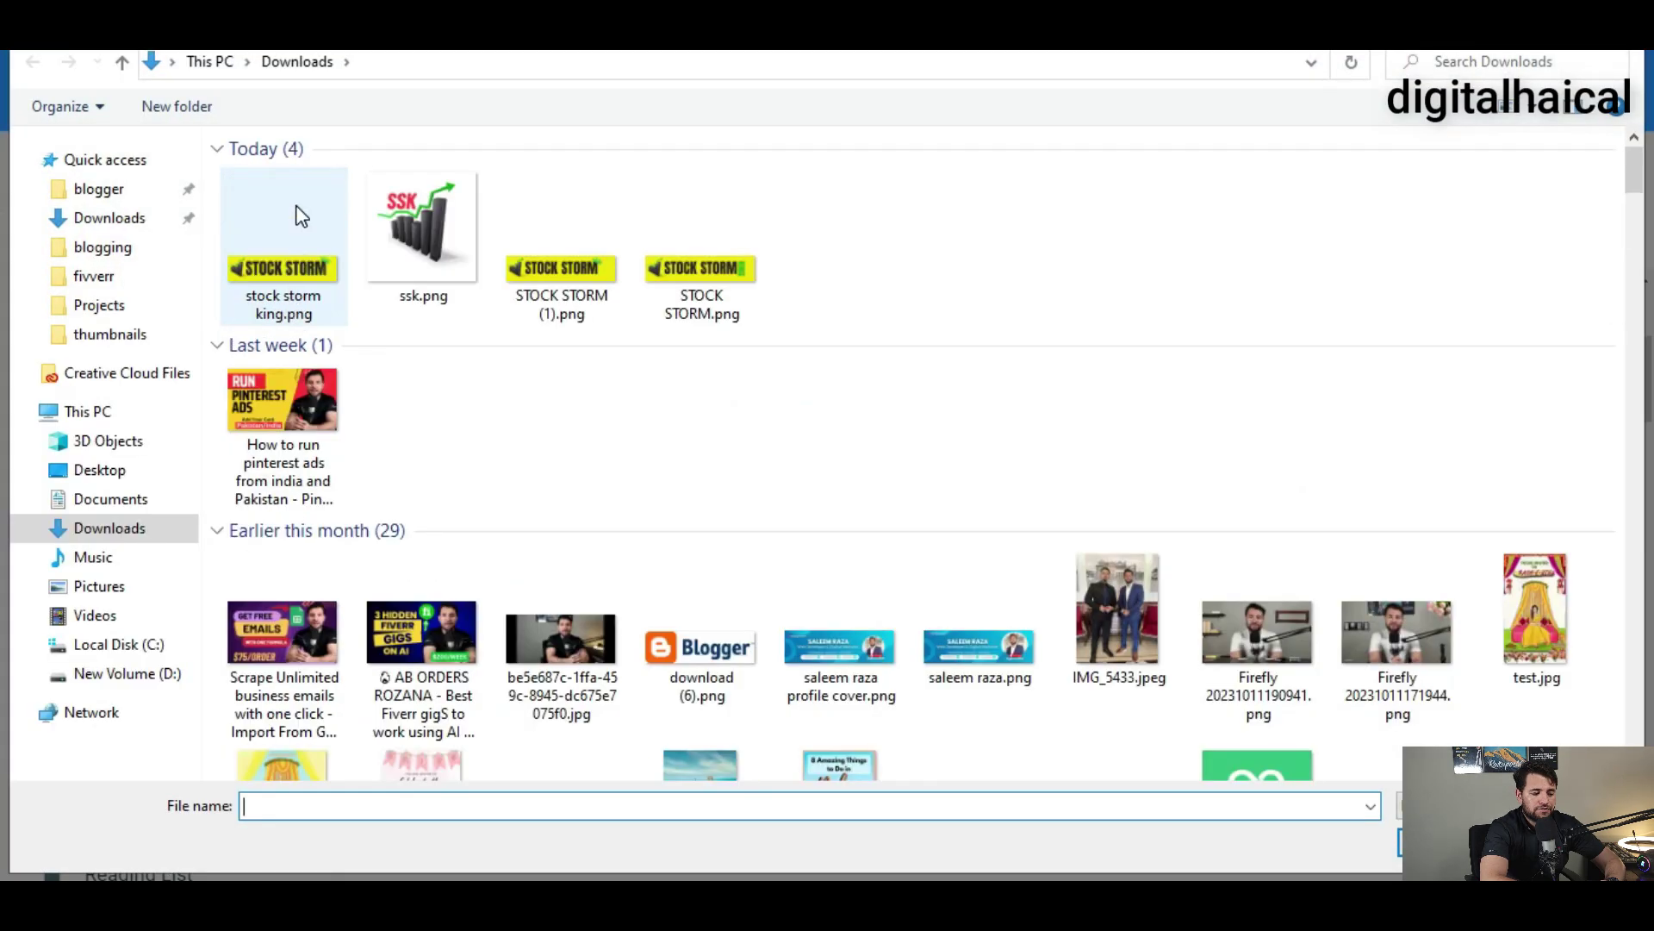
pyautogui.click(284, 258)
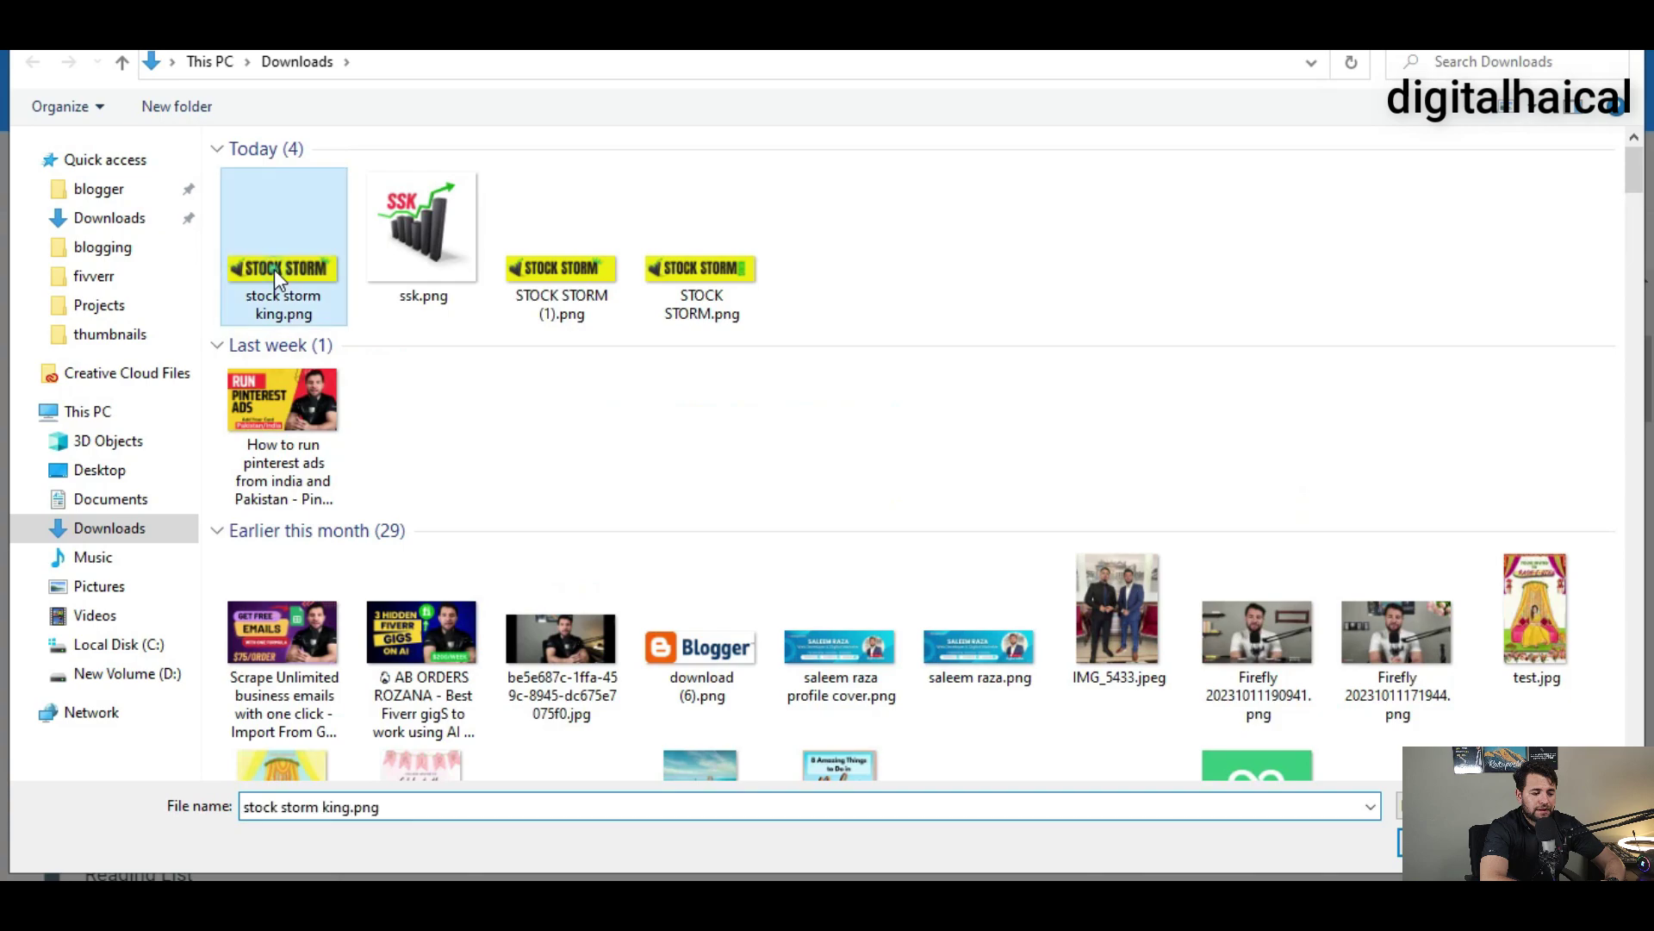
pyautogui.click(1404, 840)
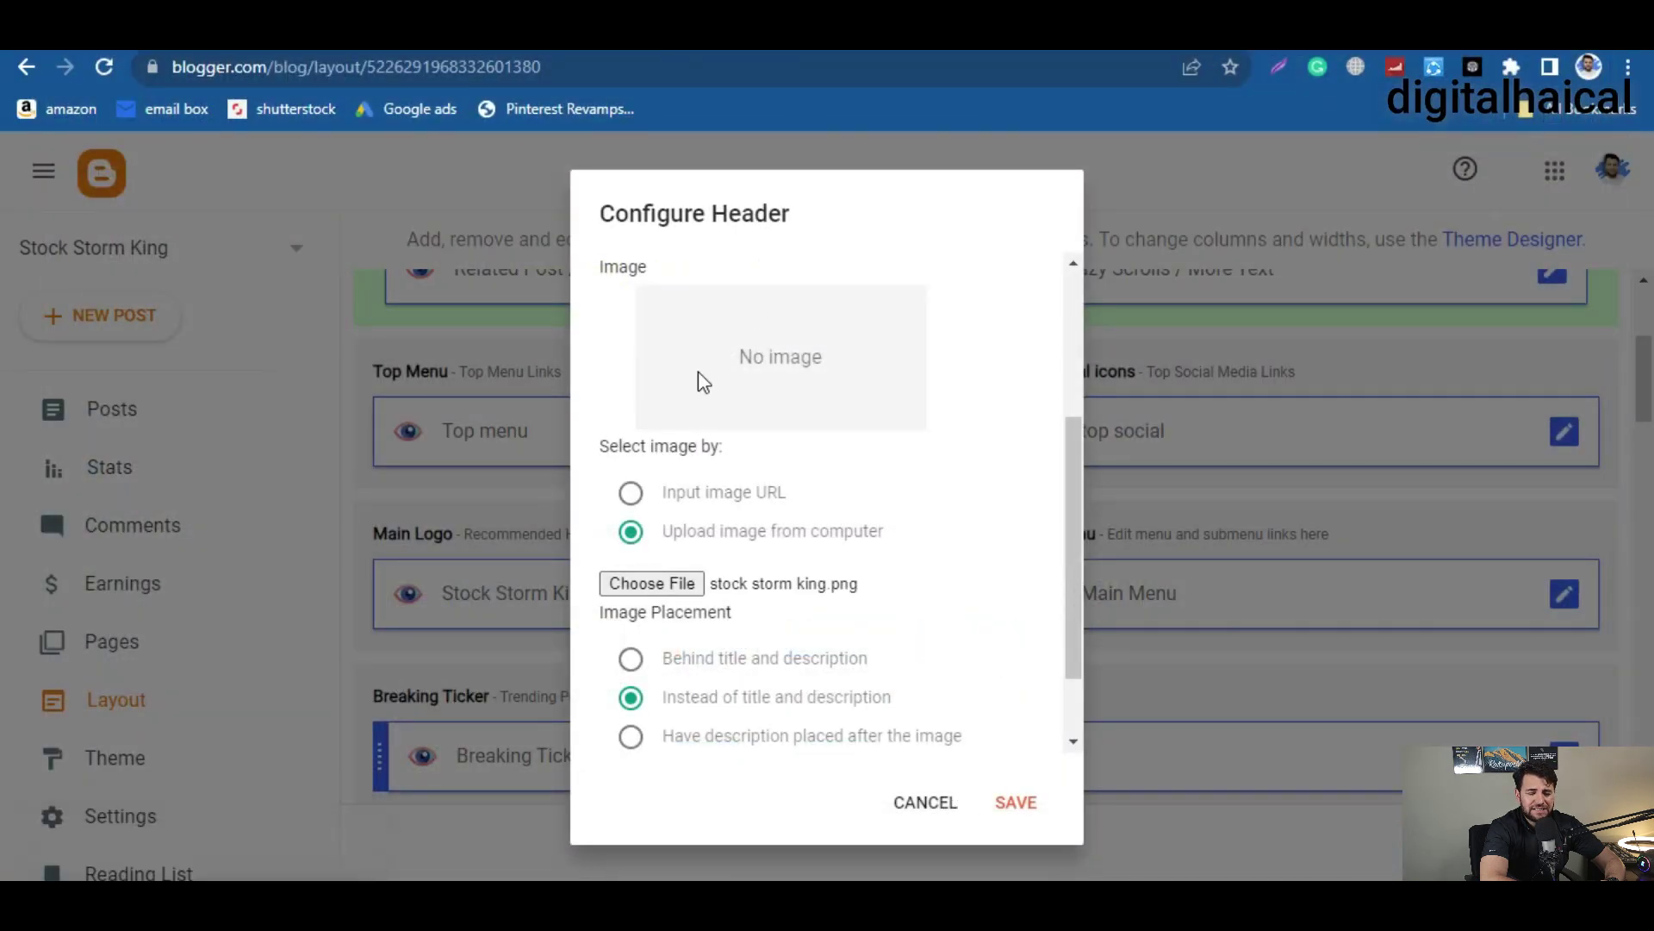
pyautogui.click(1014, 809)
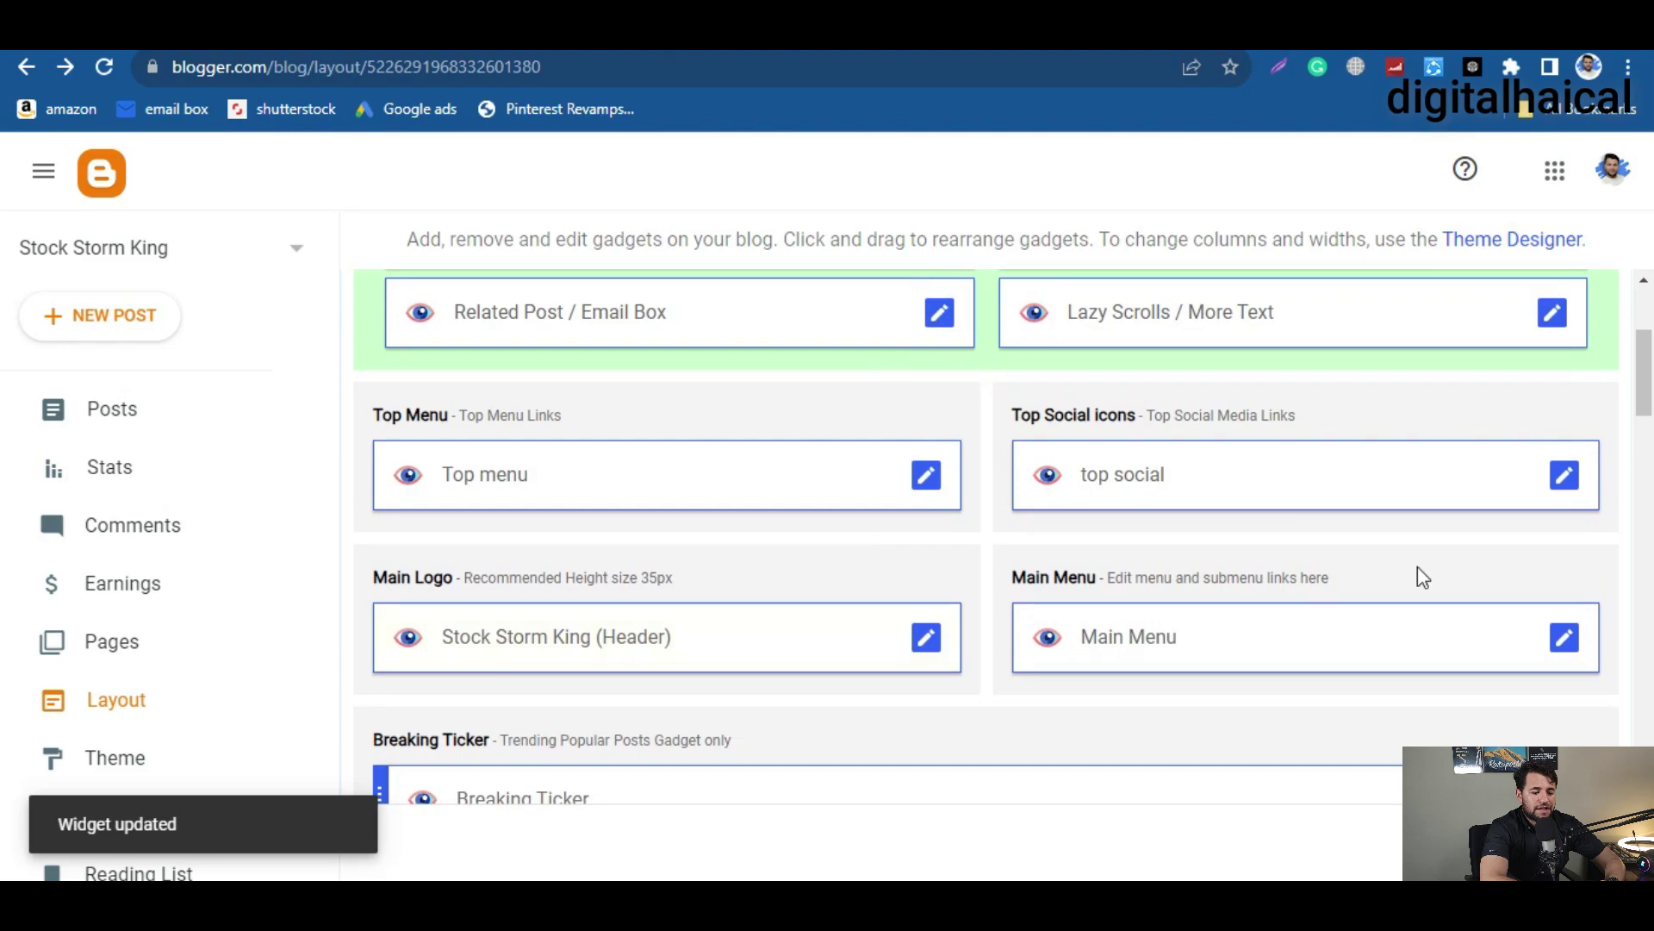
# - Check the live blog's header and examine the link list of the Main Menu gadget in the blog layout
pyautogui.hotkey('ctrl', 'Tab')
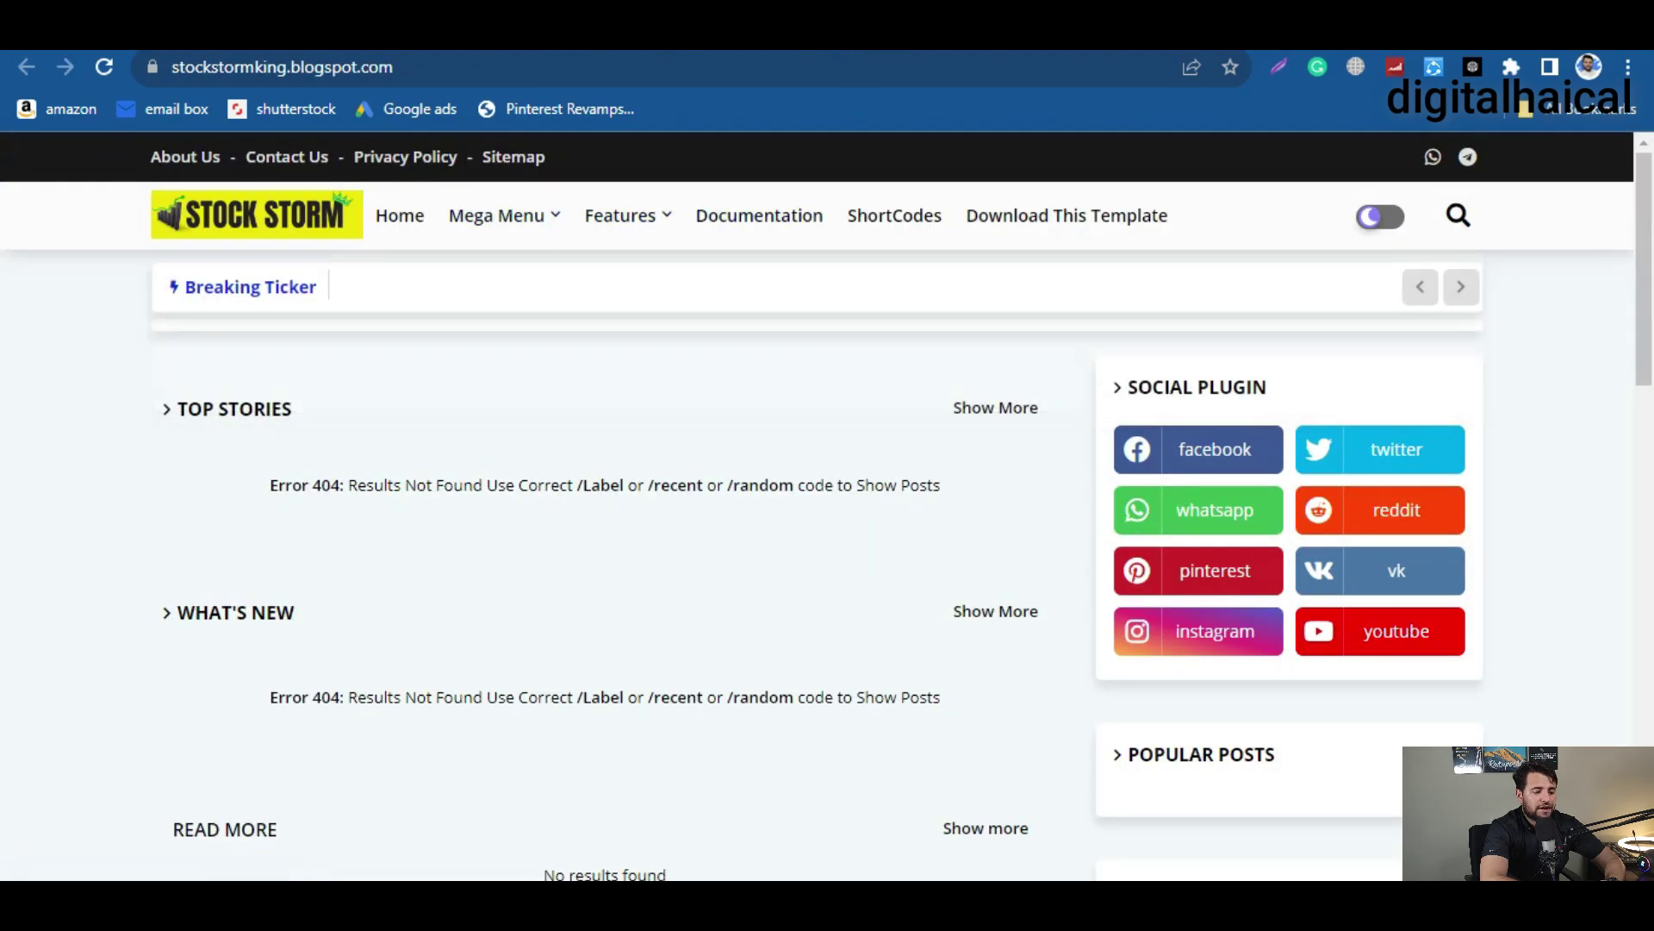
pyautogui.hotkey('ctrl', 'shift', 'Tab')
pyautogui.click(1556, 646)
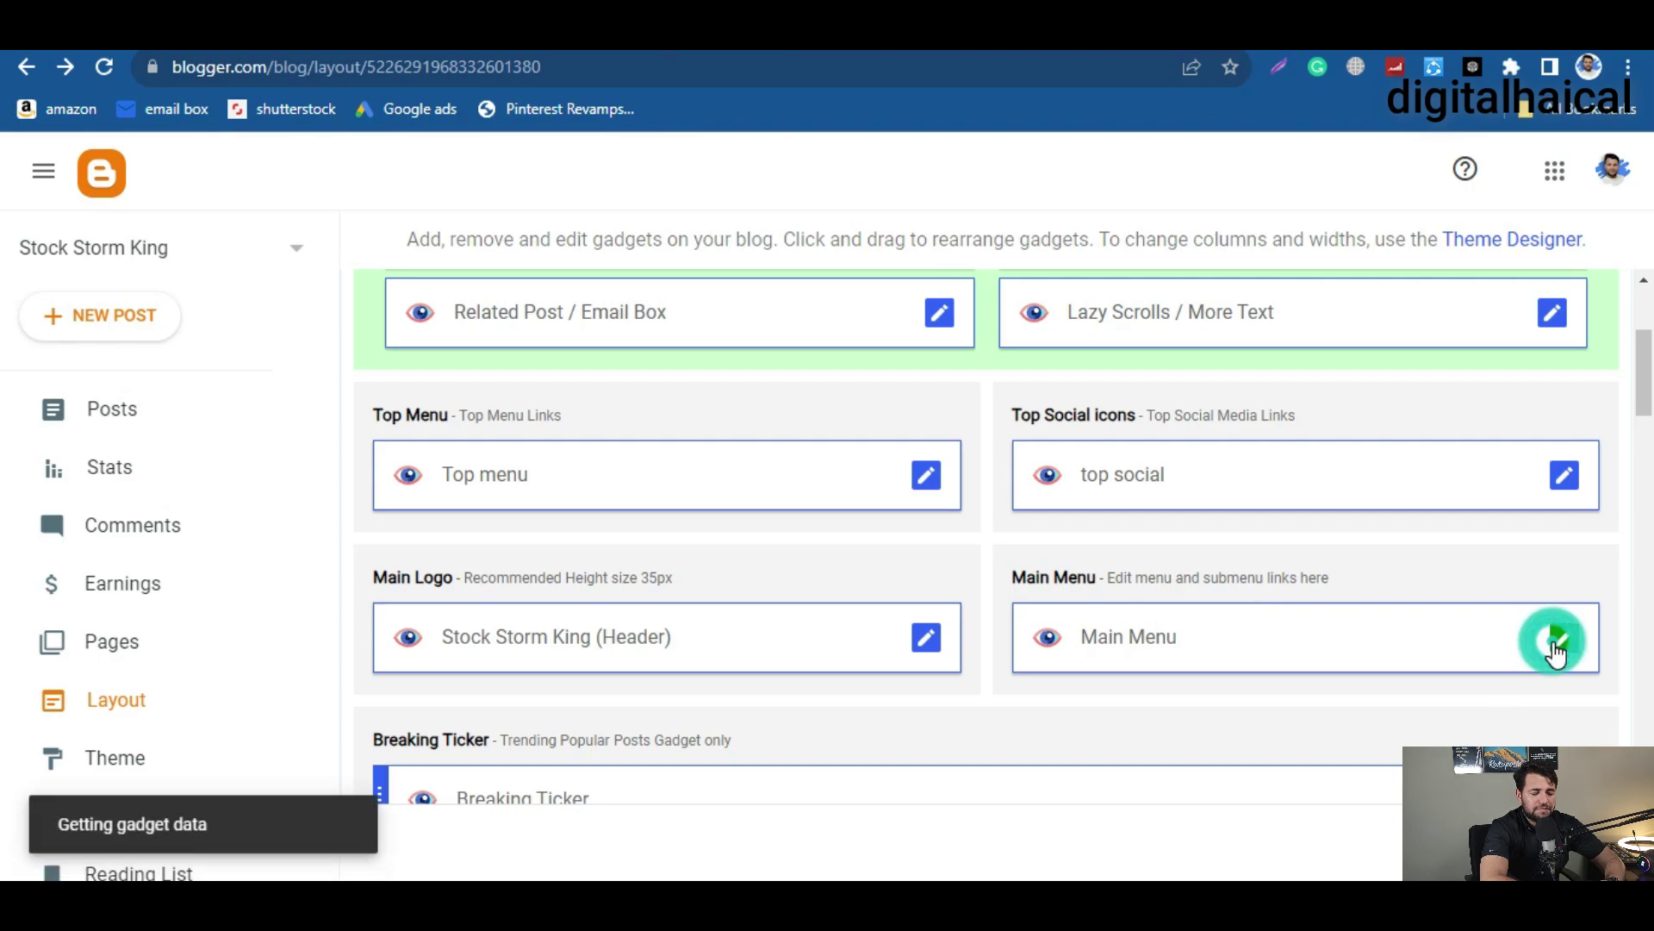
pyautogui.scroll(-3, 1032, 595)
pyautogui.scroll(-2, 1026, 583)
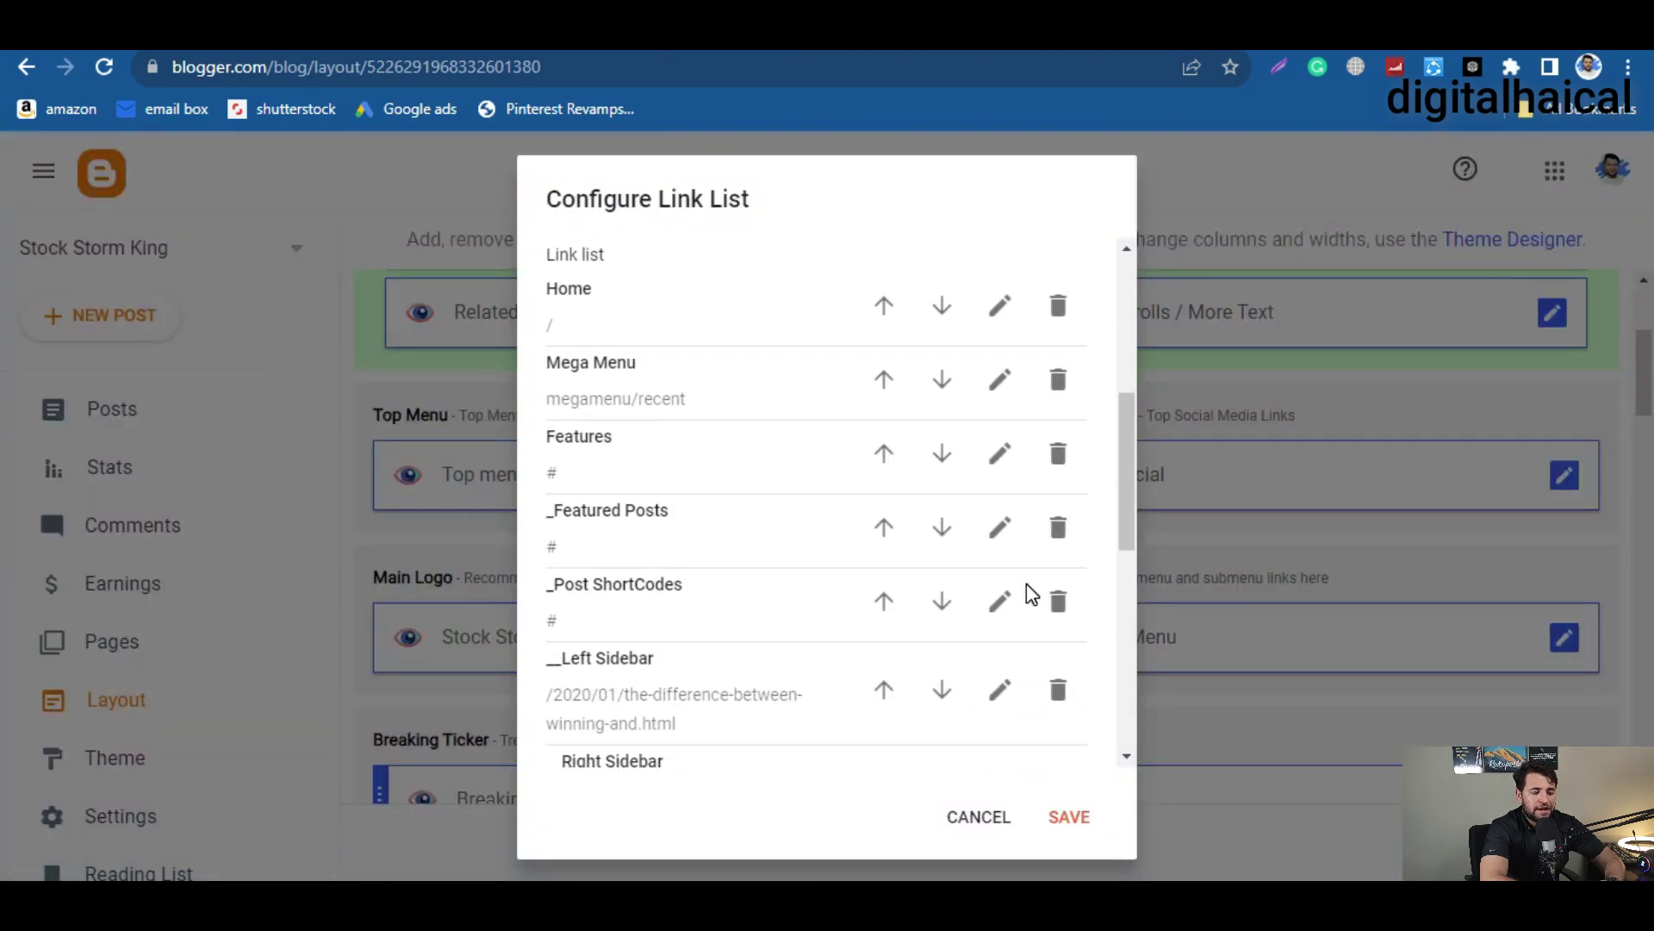
pyautogui.scroll(1, 1028, 591)
pyautogui.scroll(1, 1029, 593)
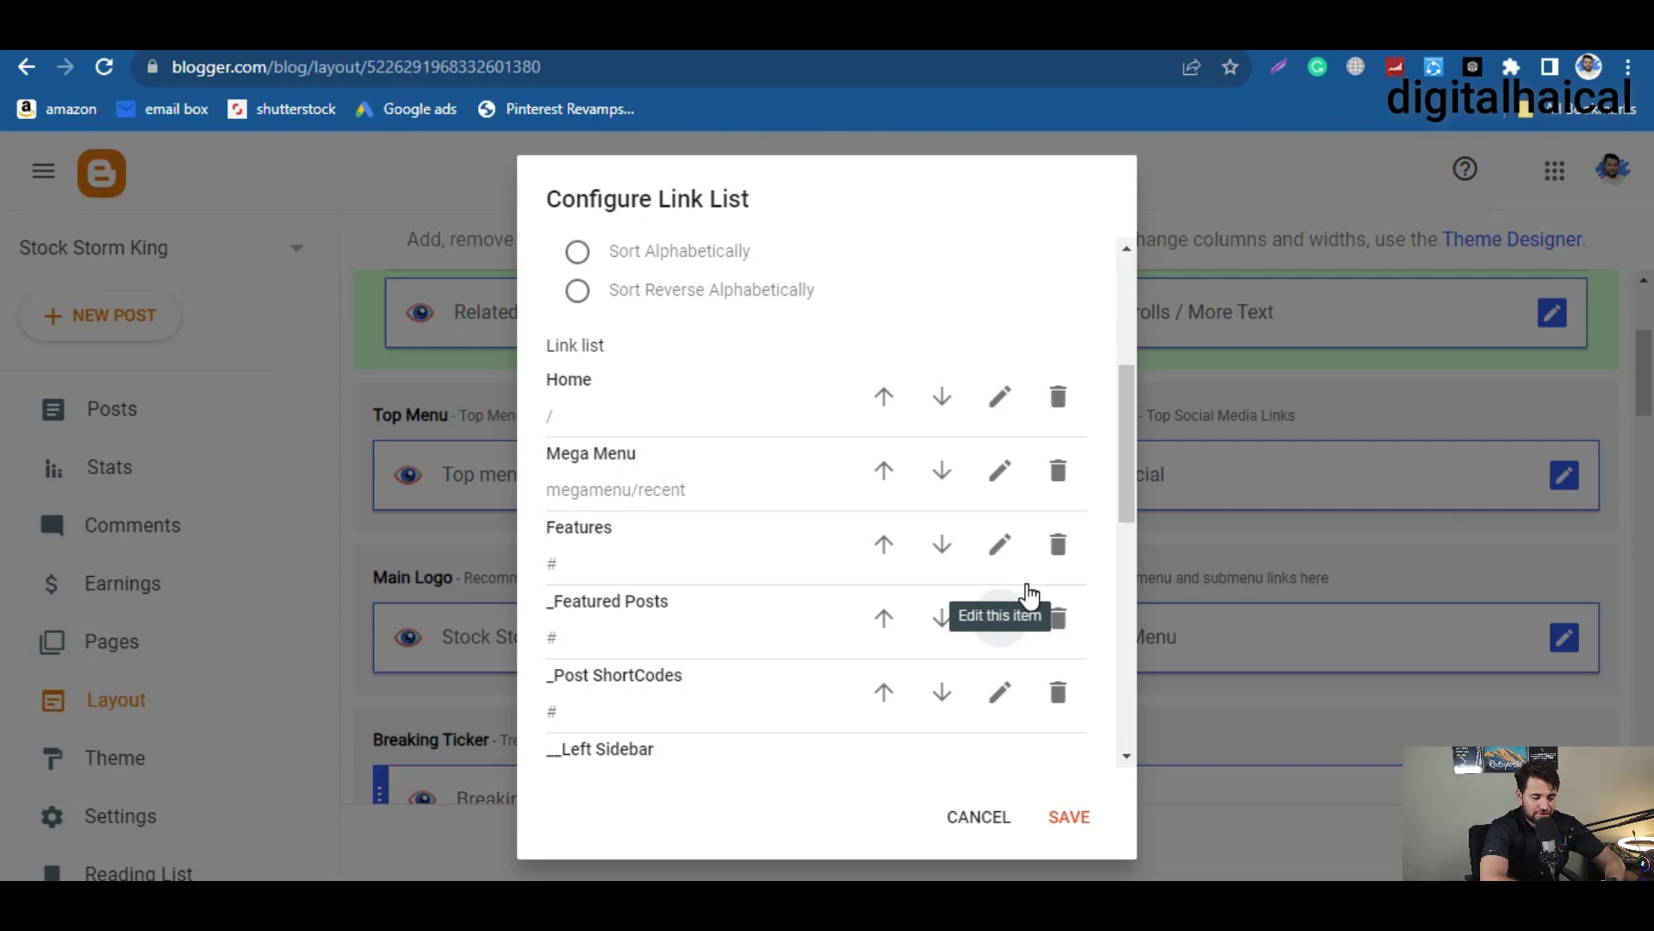
pyautogui.scroll(-5, 989, 562)
pyautogui.scroll(-1, 988, 558)
pyautogui.scroll(2, 999, 517)
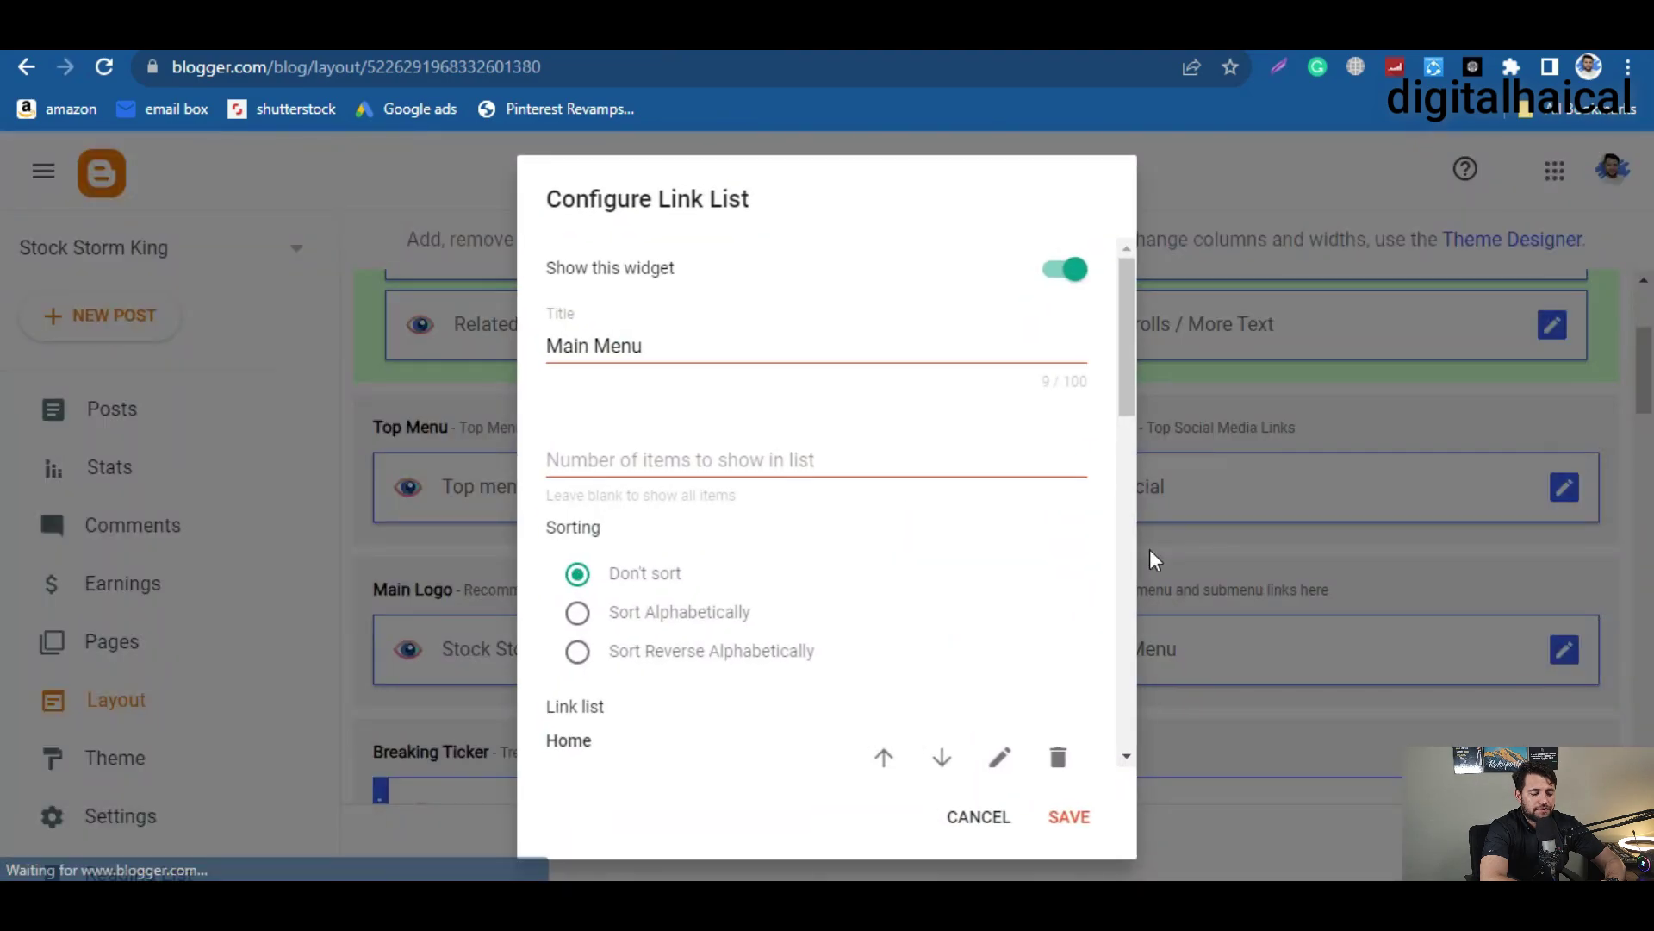
# - Delete the Download This Template, ShortCodes and Documentation links from the Main Menu gadget, save it and return to the live blog
pyautogui.scroll(-10, 1149, 551)
pyautogui.click(1059, 665)
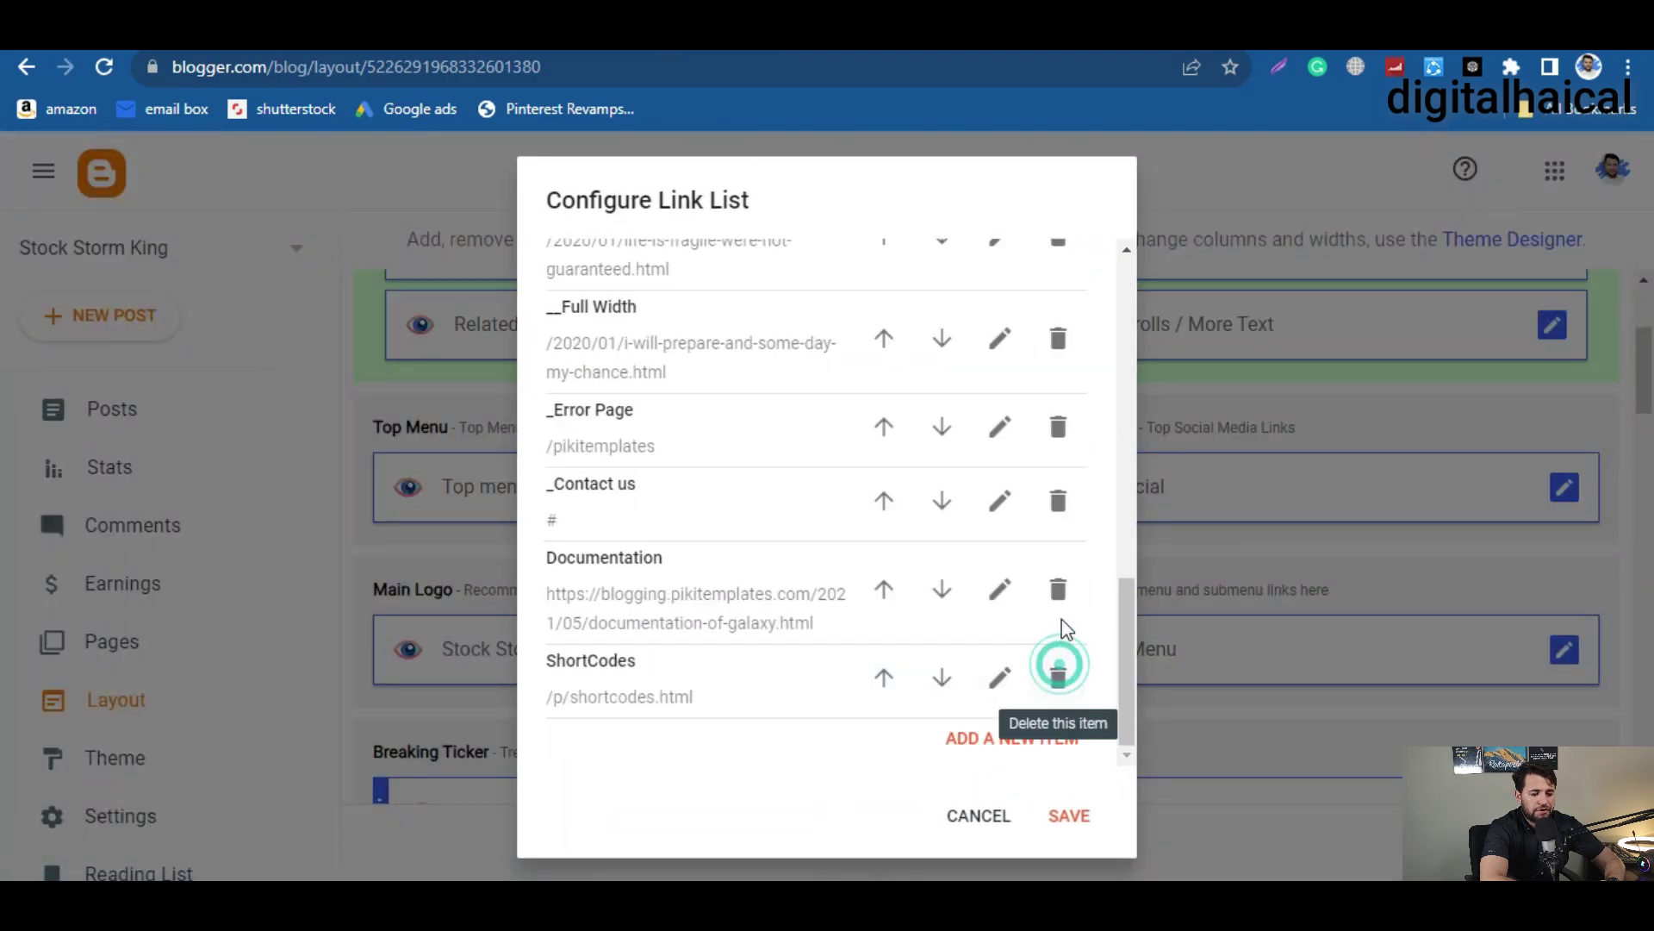
pyautogui.click(1060, 666)
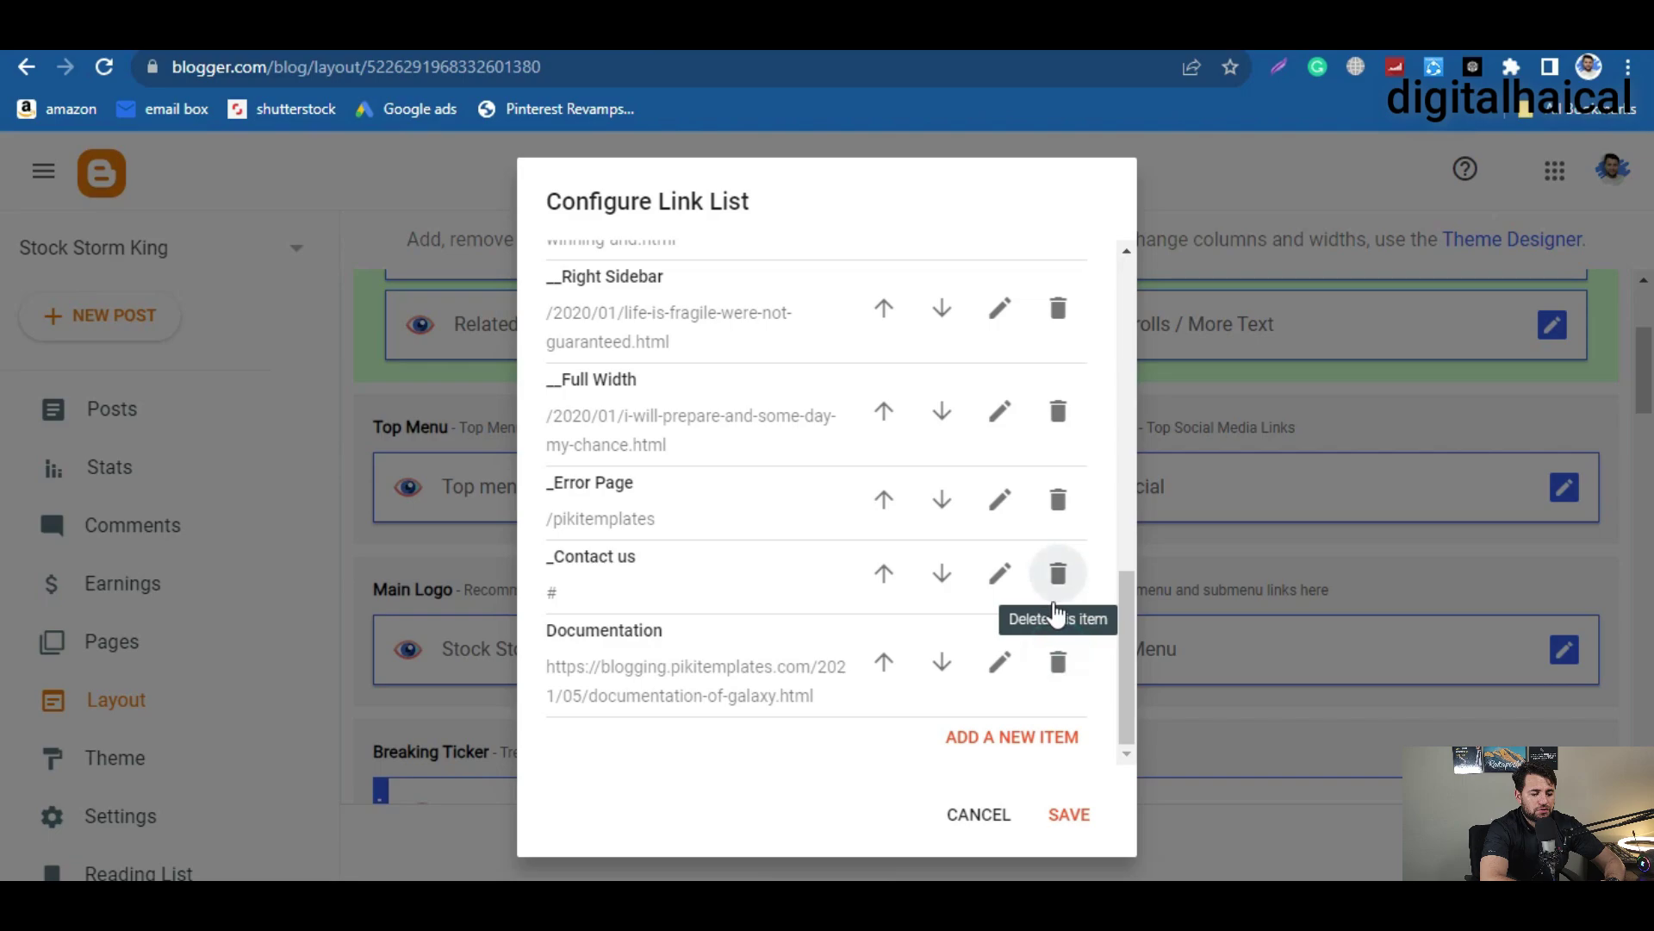
pyautogui.click(1059, 663)
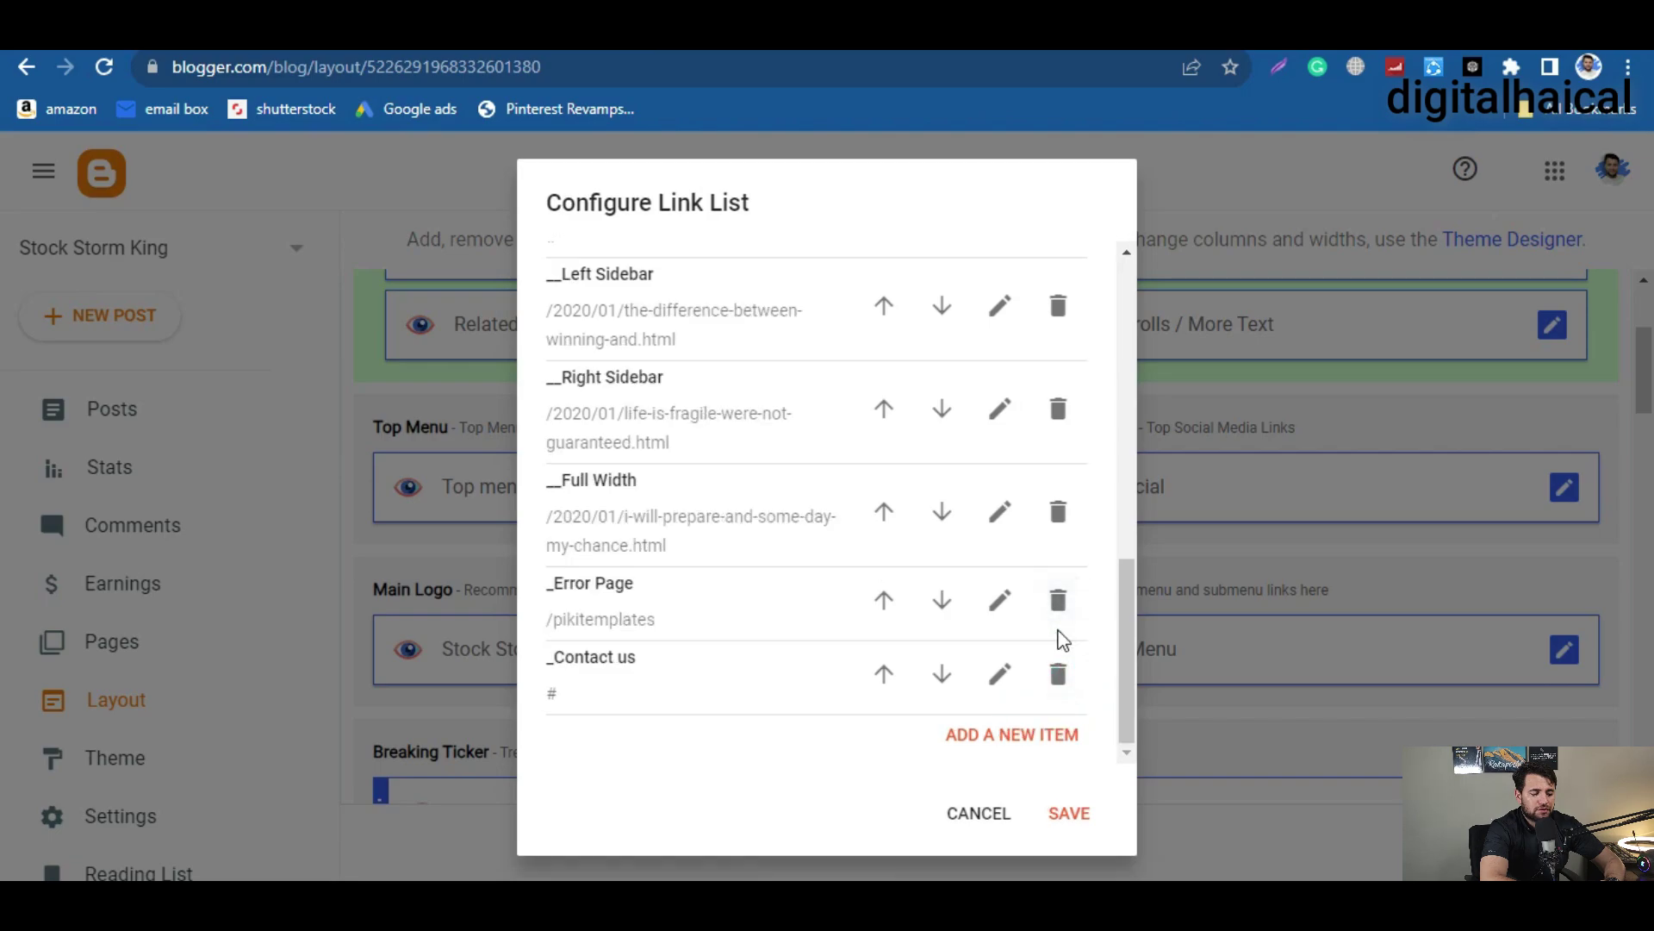
pyautogui.click(1070, 813)
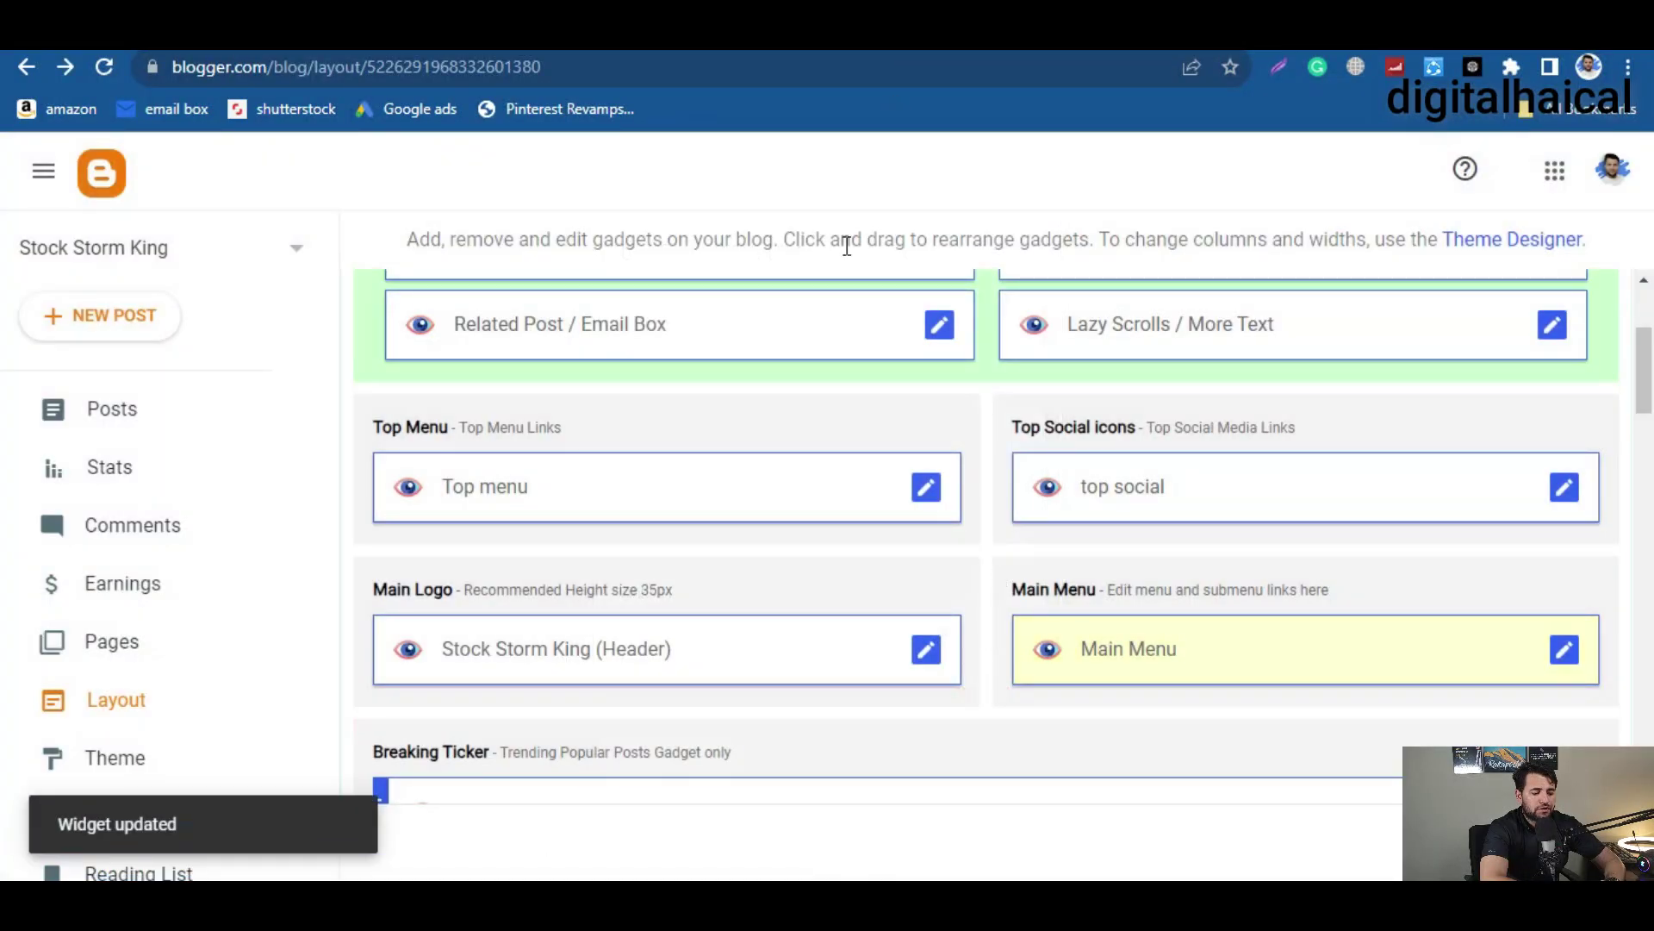
pyautogui.hotkey('ctrl', 'Tab')
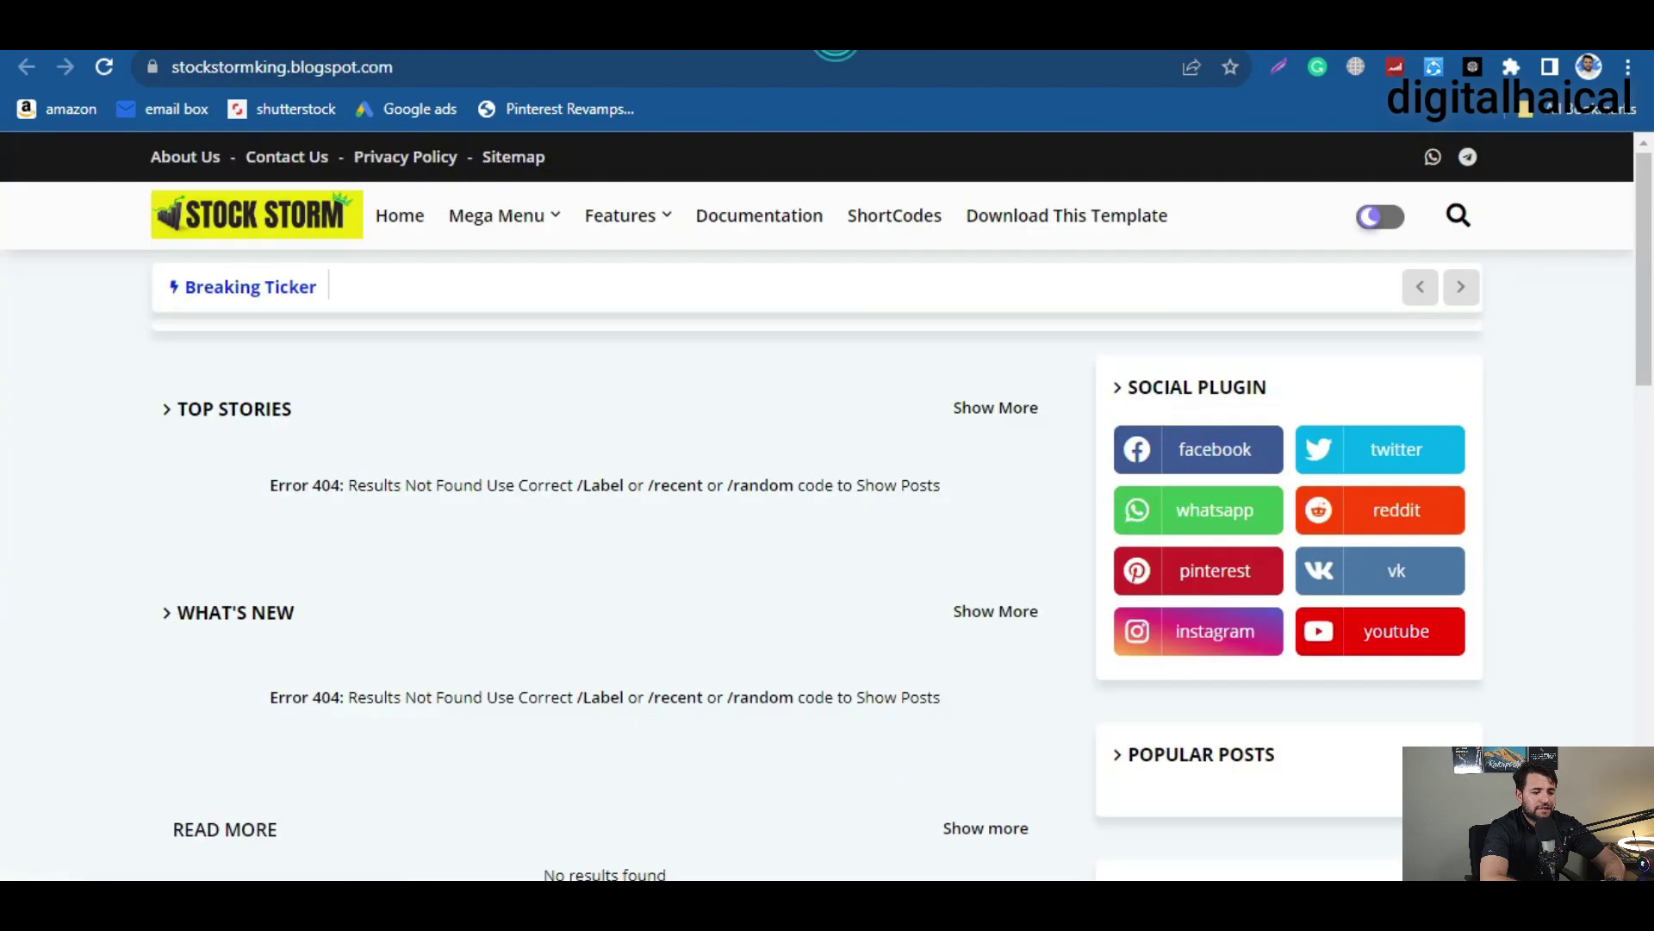
# - Reload the live blog and examine the updated main menu and the home page sections down to the footer
pyautogui.click(101, 67)
pyautogui.moveTo(534, 215)
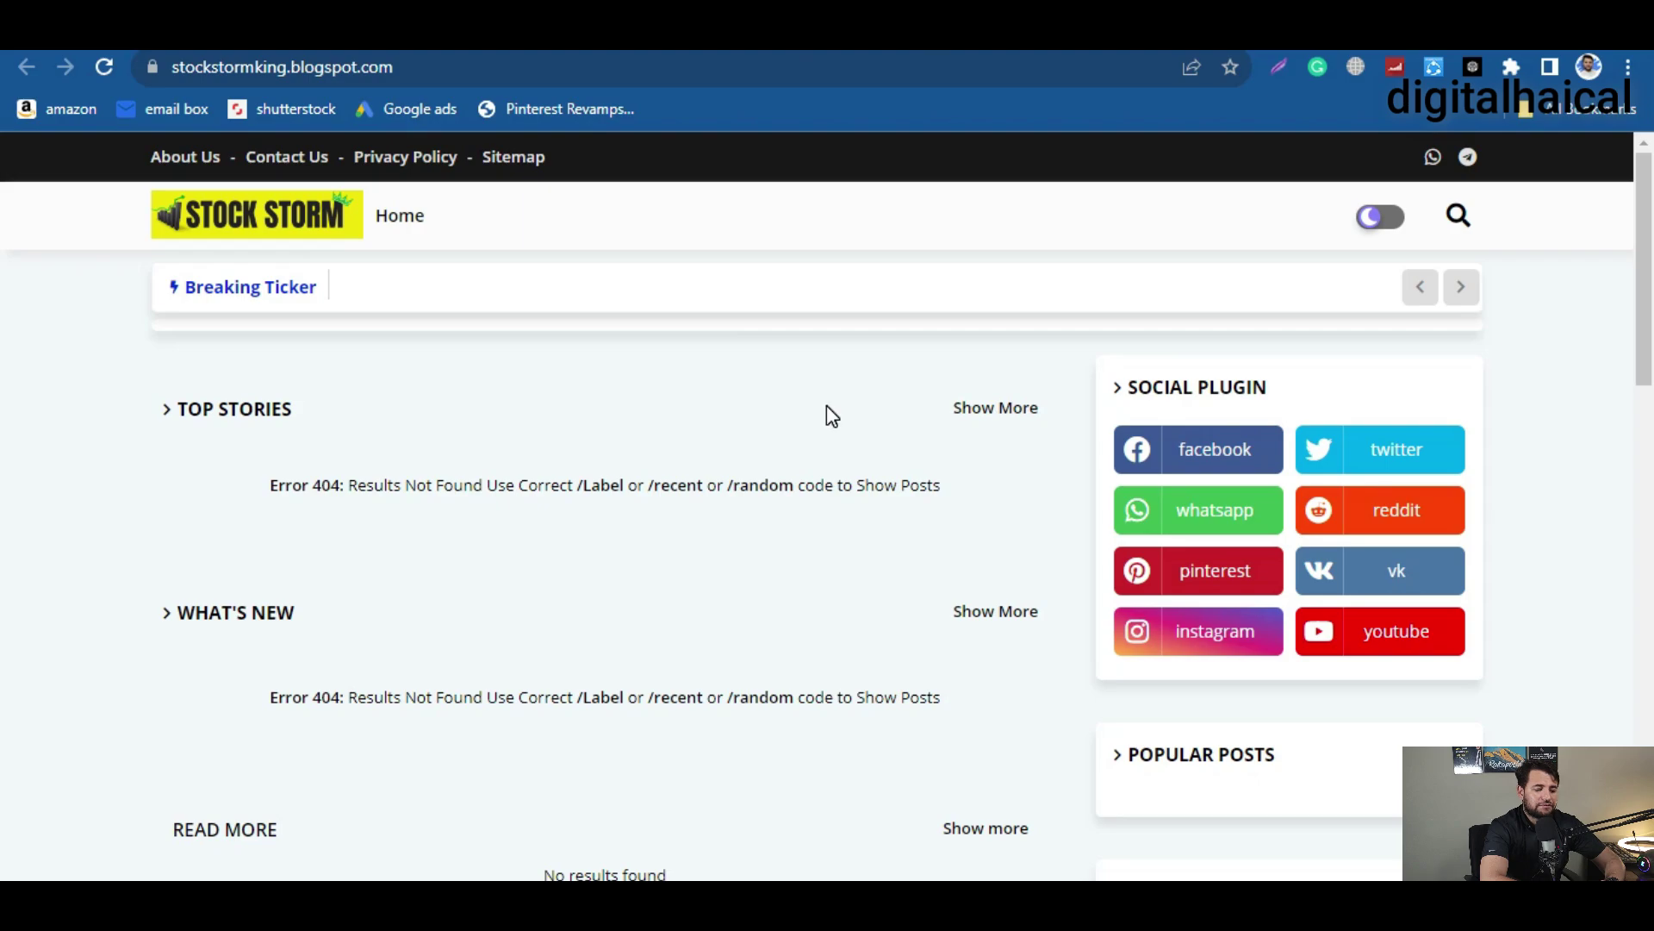
pyautogui.scroll(-3, 491, 436)
pyautogui.scroll(1, 664, 465)
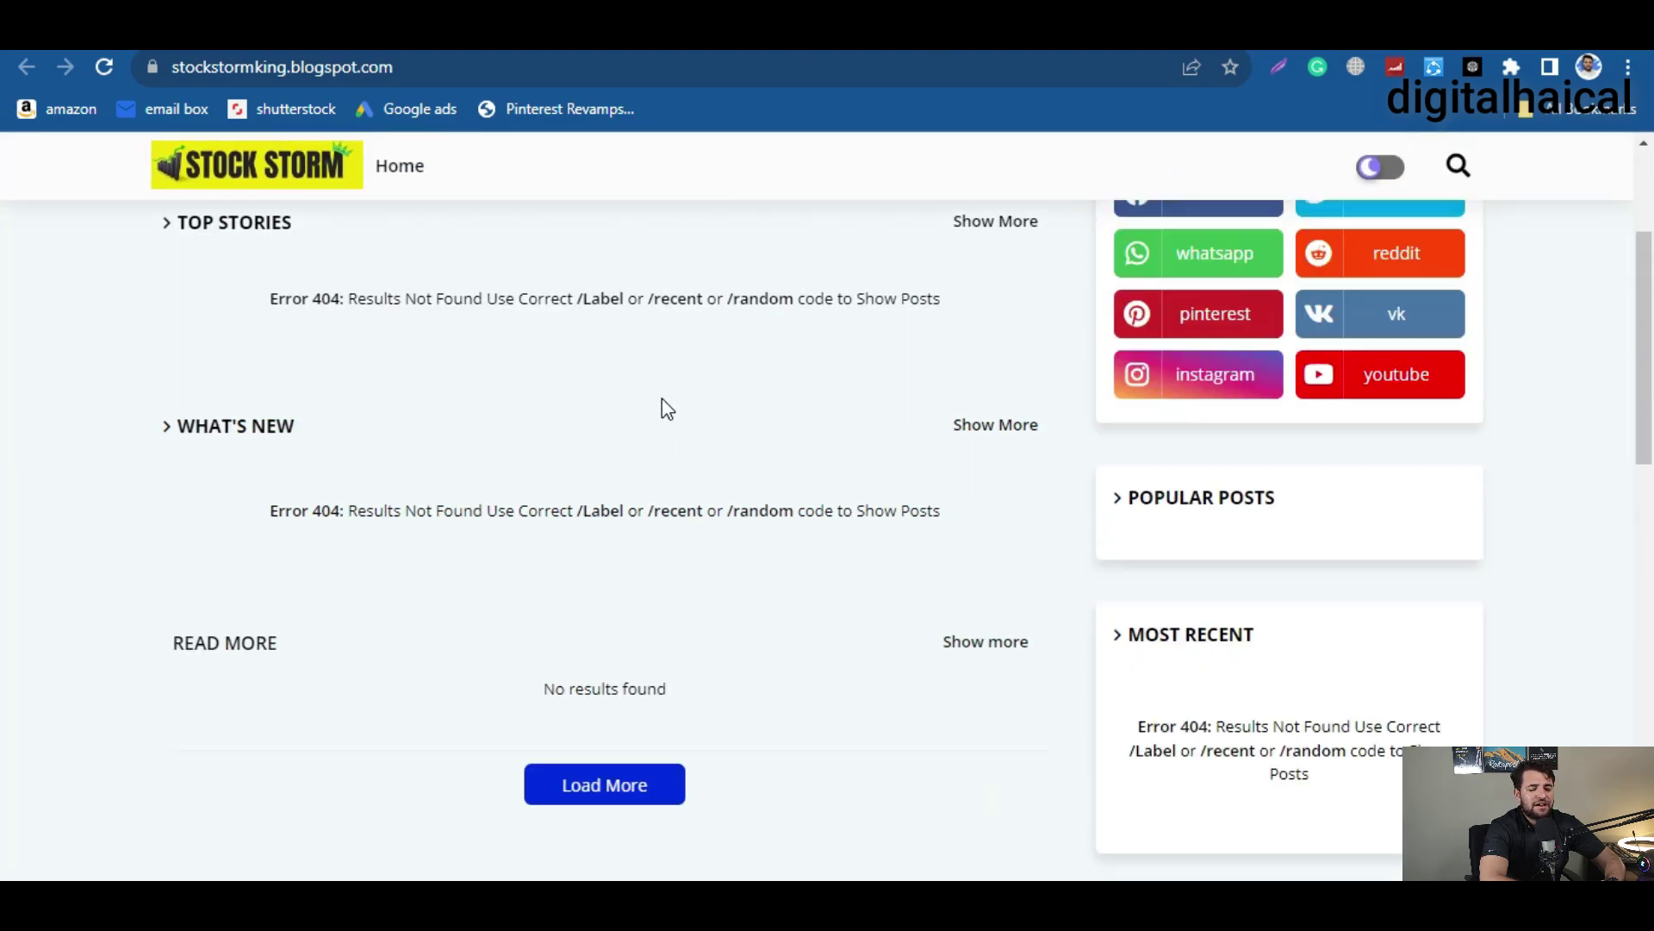
pyautogui.scroll(3, 661, 398)
pyautogui.scroll(-2, 846, 442)
pyautogui.scroll(-1, 1063, 694)
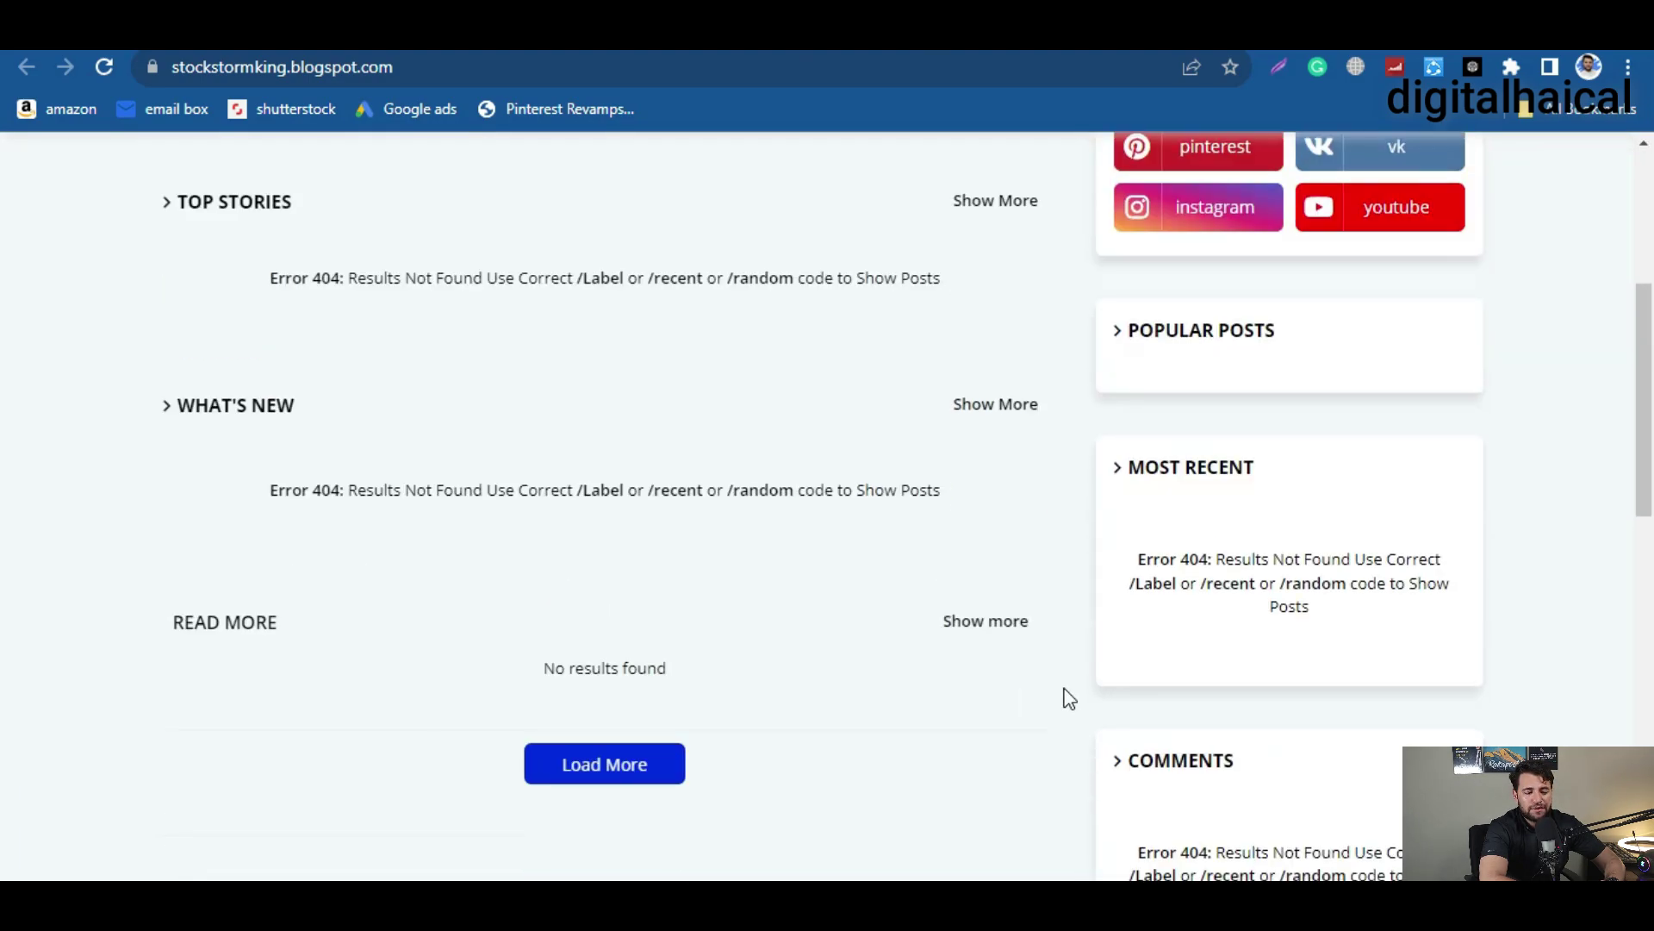
pyautogui.scroll(1, 1064, 694)
pyautogui.scroll(-1, 819, 664)
pyautogui.scroll(-10, 820, 664)
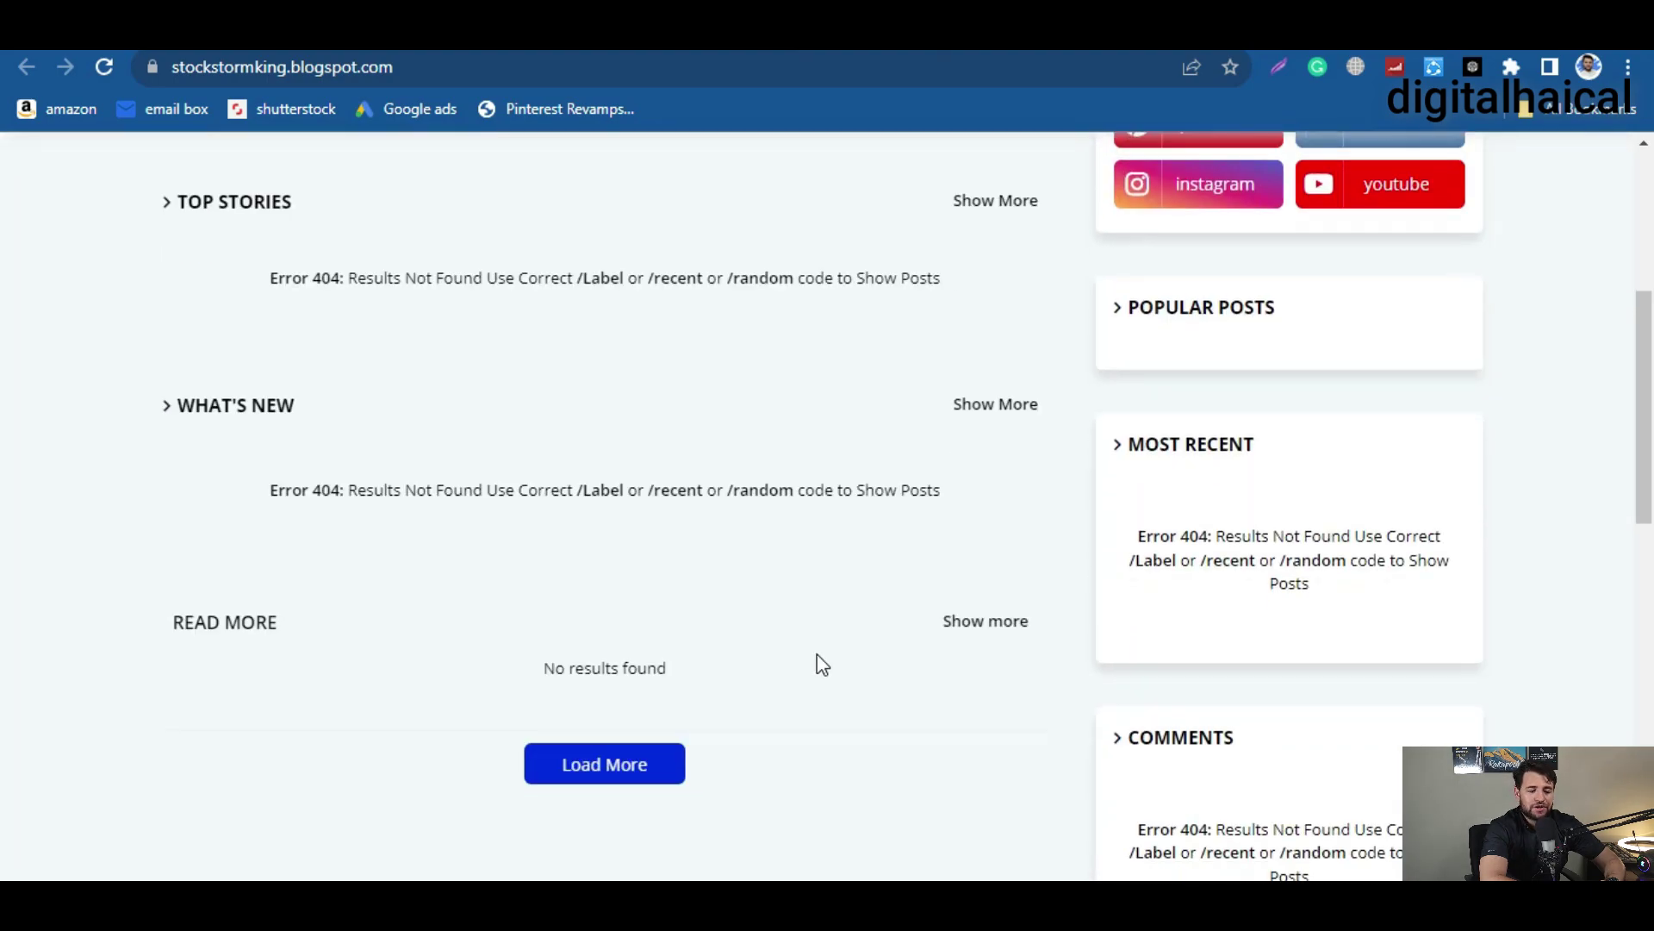
pyautogui.scroll(-2, 821, 663)
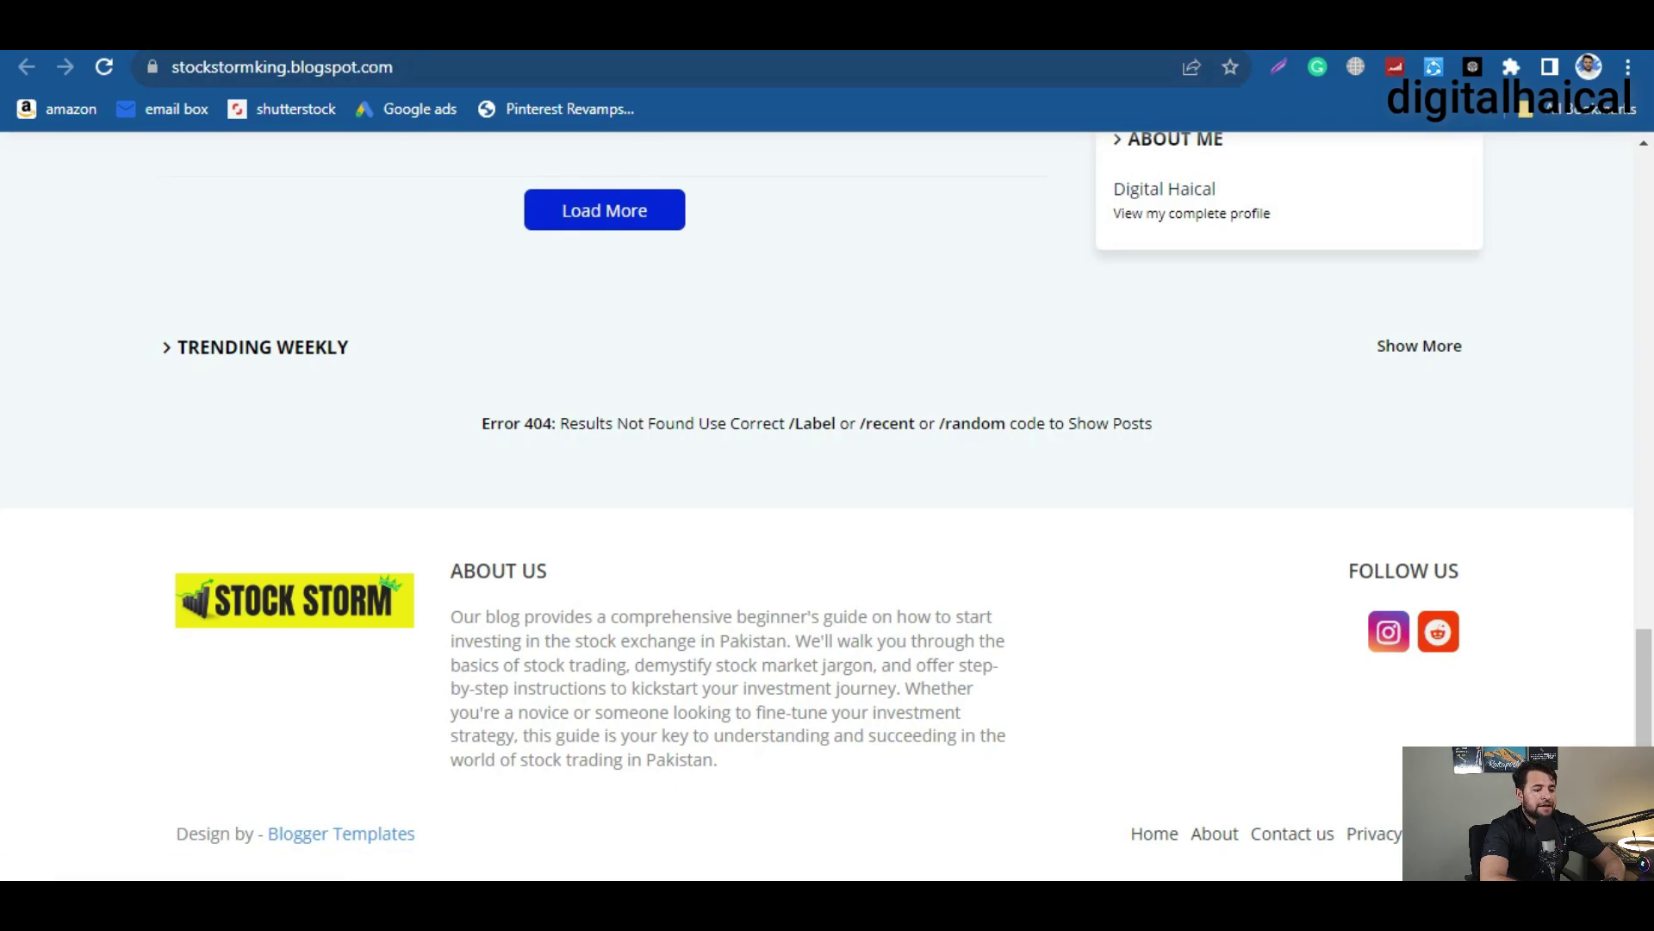
# - Examine the title, caption, link and image settings of the footer's About Us gadget against the live blog's footer text
pyautogui.hotkey('ctrl', 'Tab')
pyautogui.scroll(-10, 687, 724)
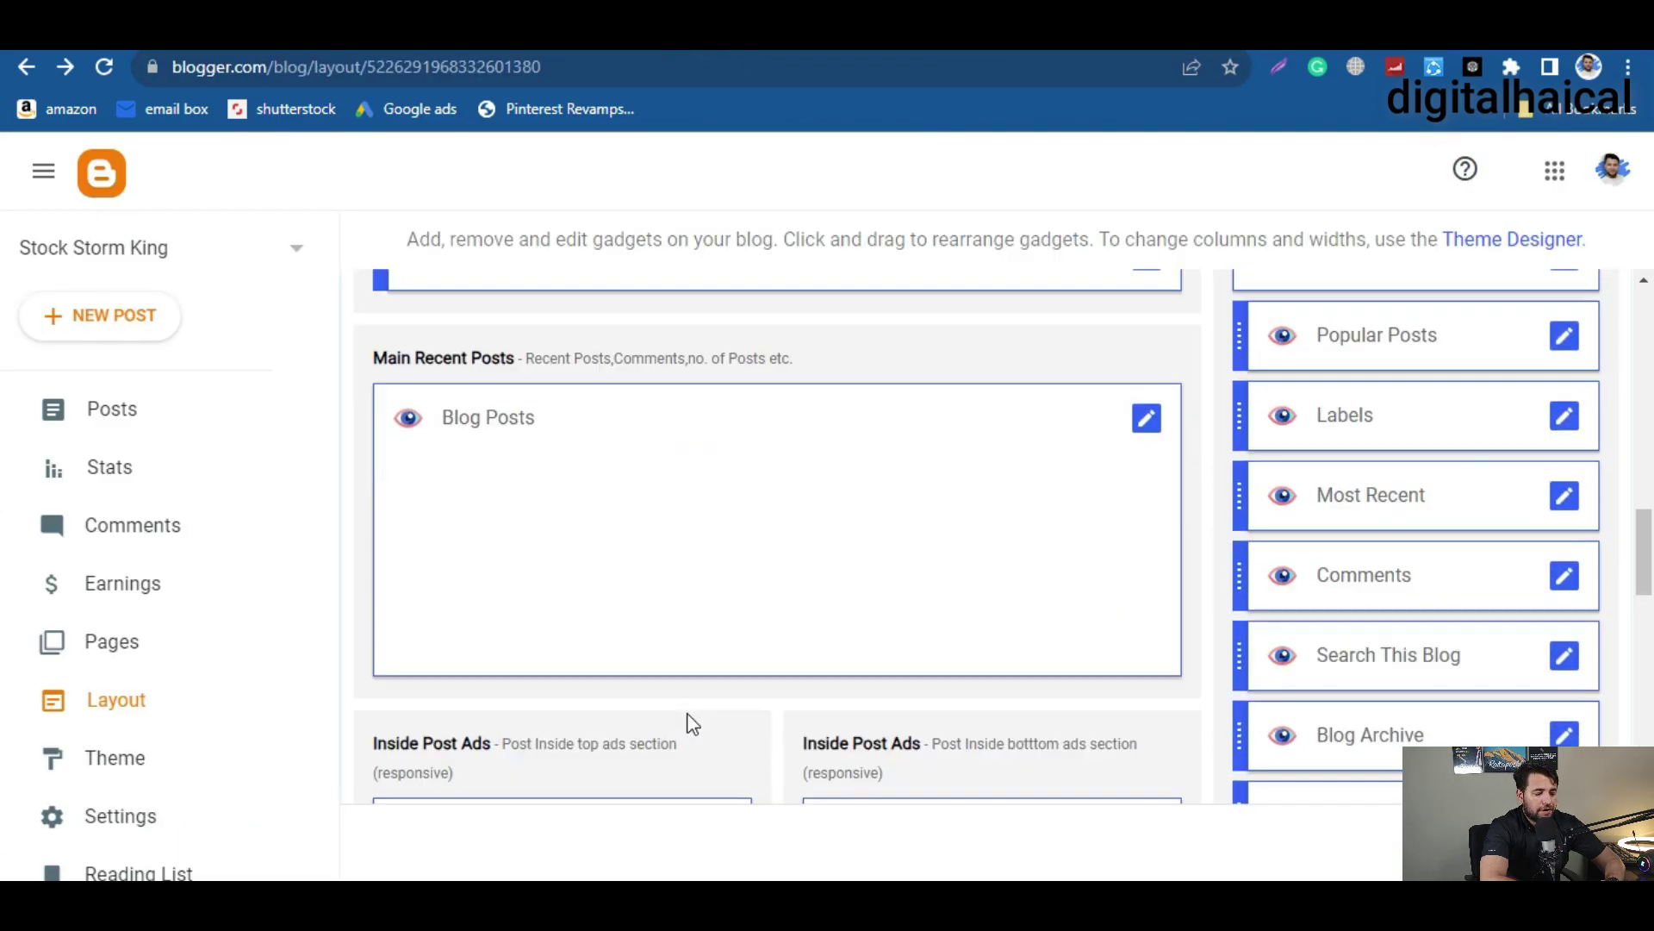
pyautogui.scroll(-3, 691, 722)
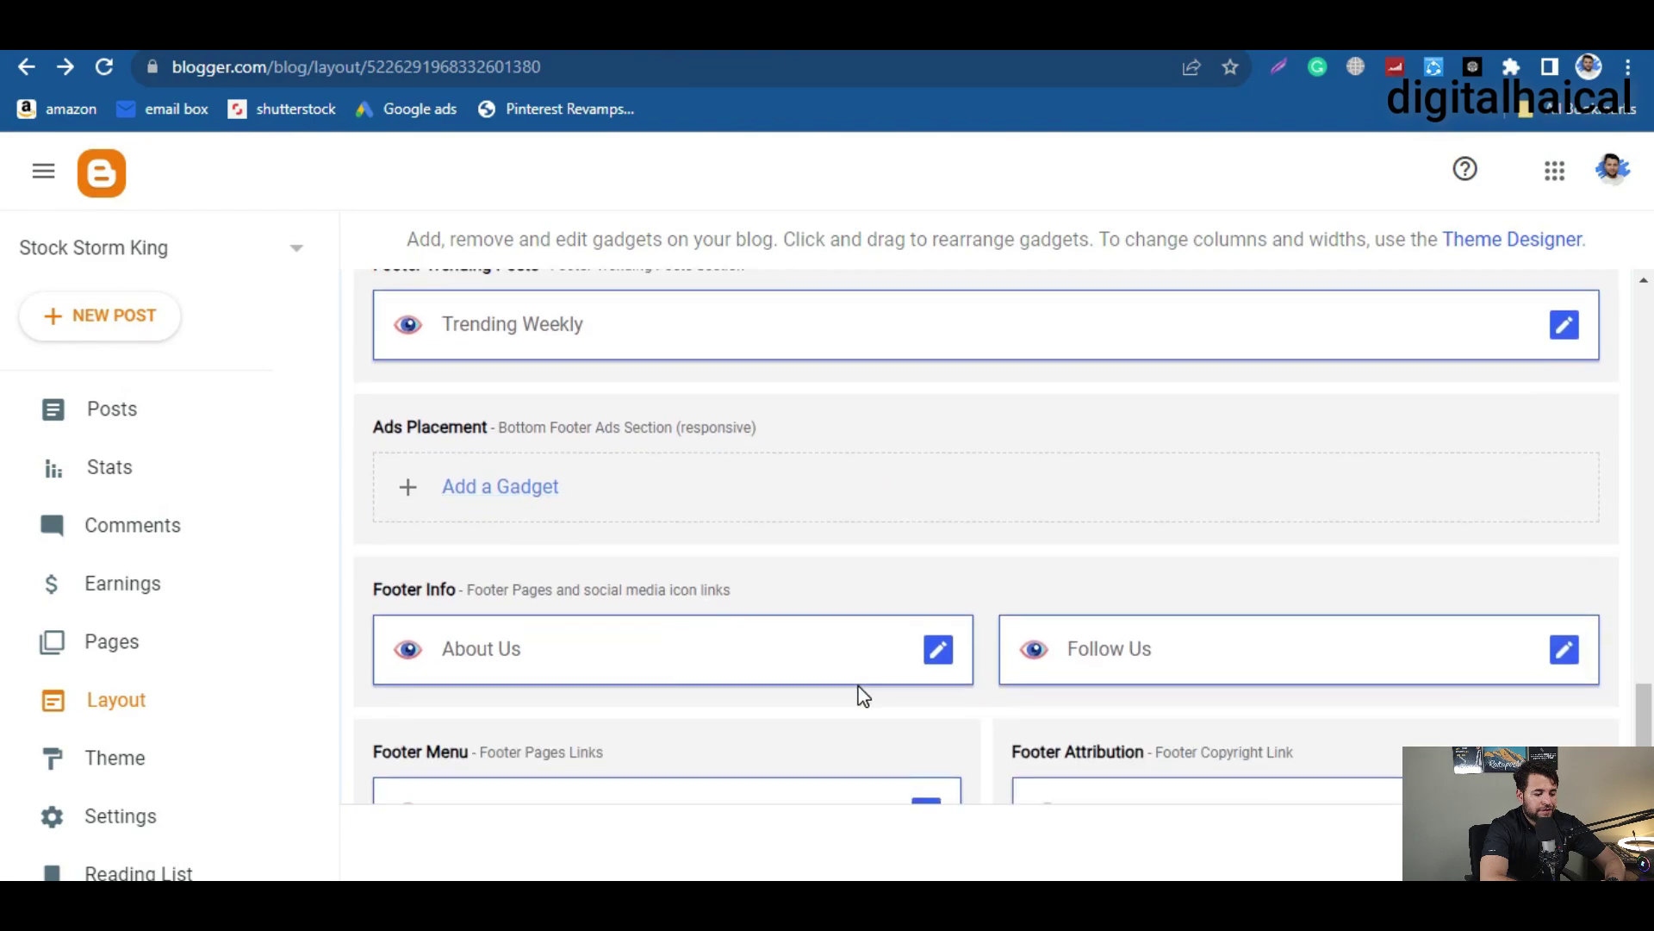
pyautogui.scroll(-1, 896, 676)
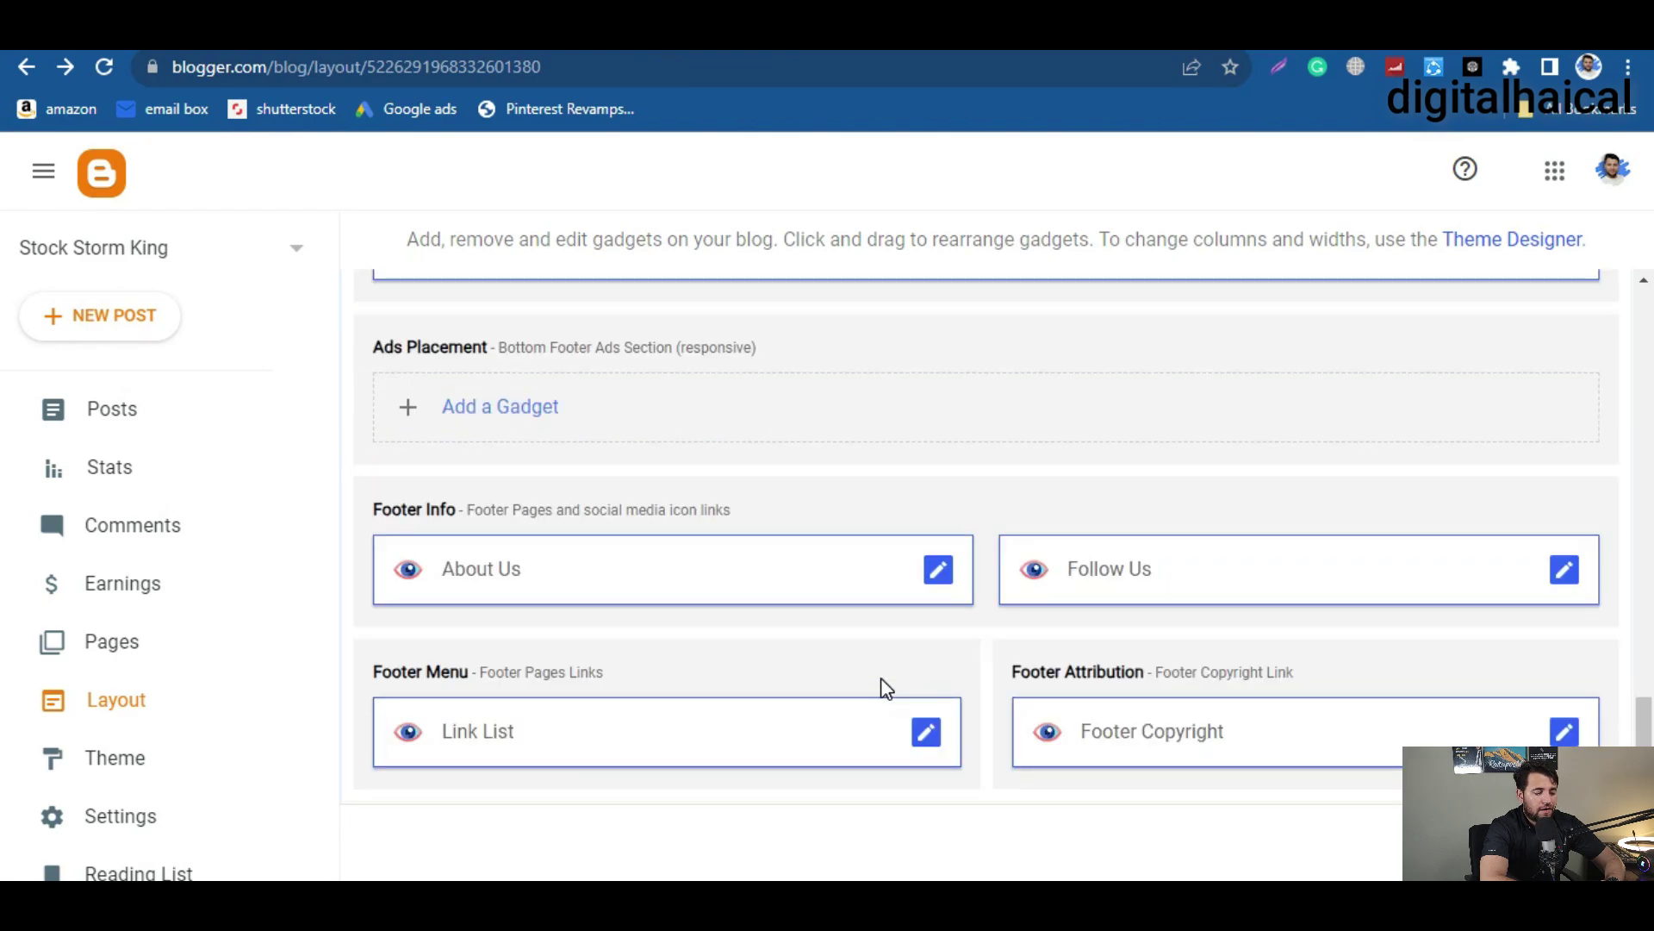
pyautogui.click(939, 582)
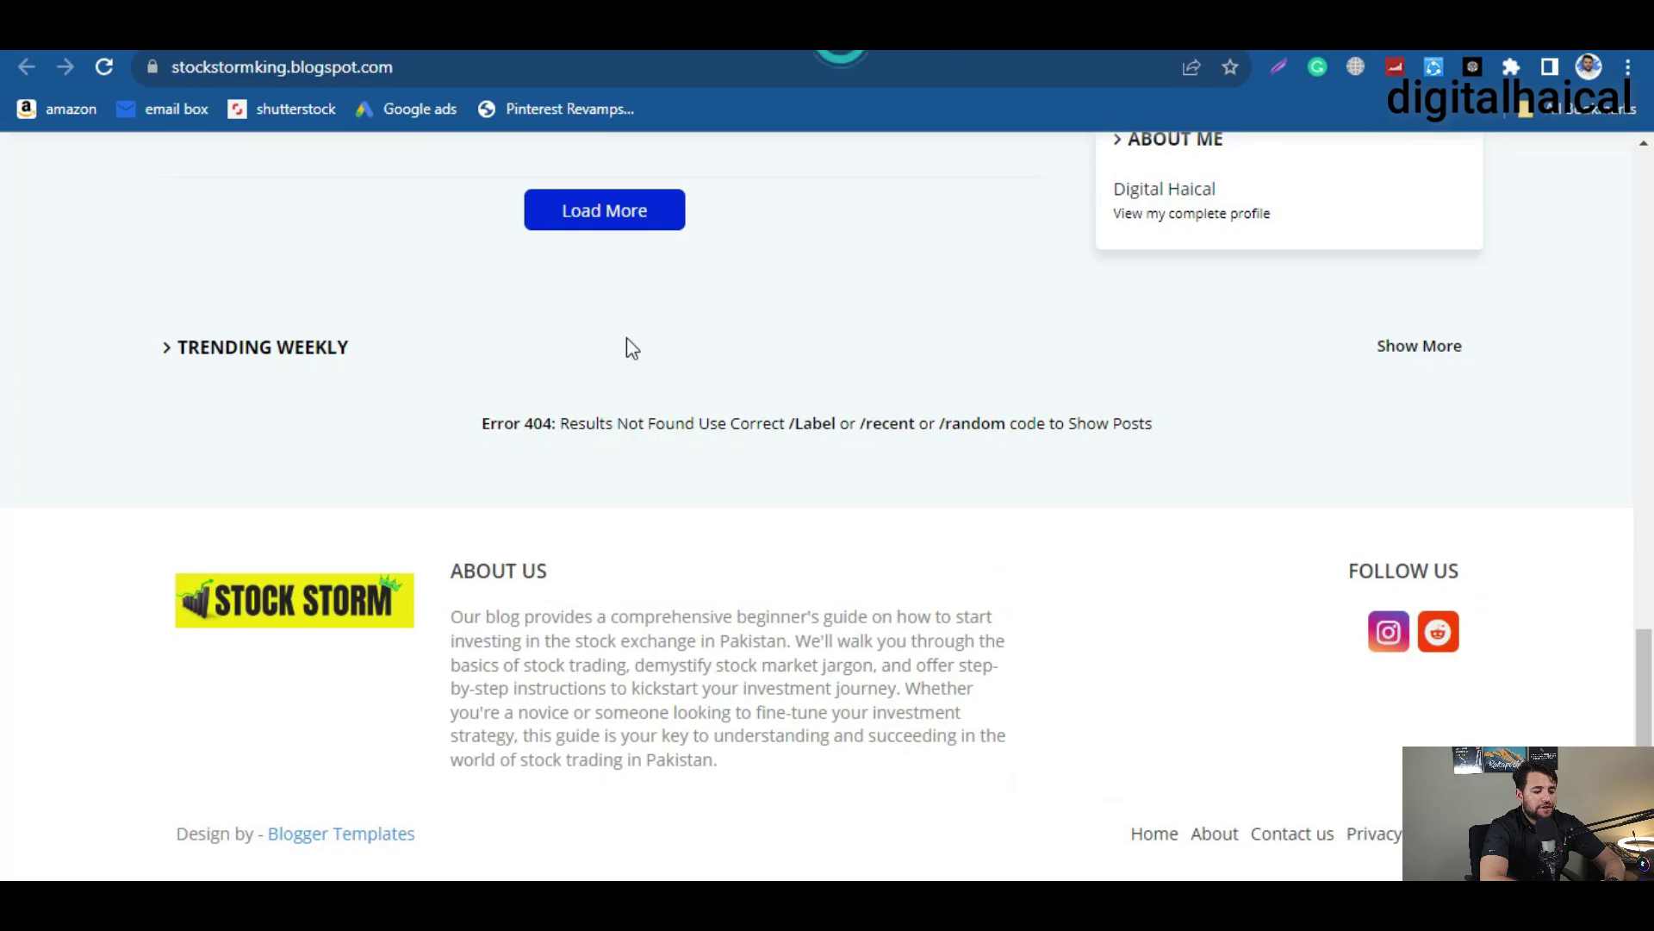
pyautogui.moveTo(501, 608); pyautogui.dragTo(572, 739)
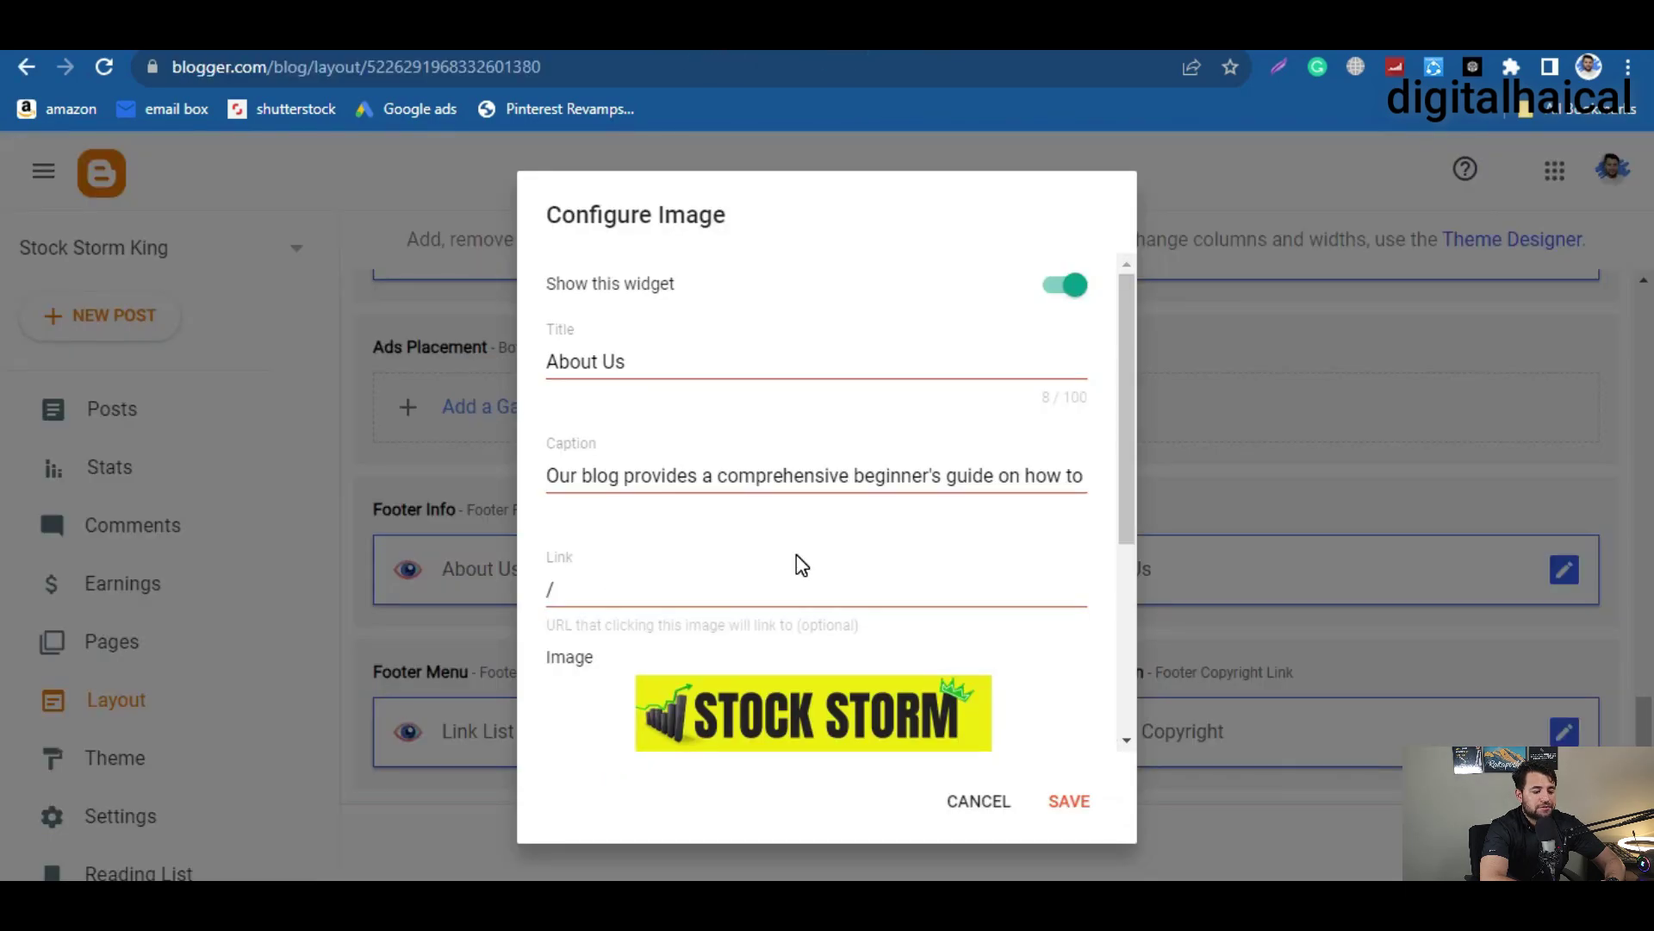
pyautogui.scroll(-3, 720, 584)
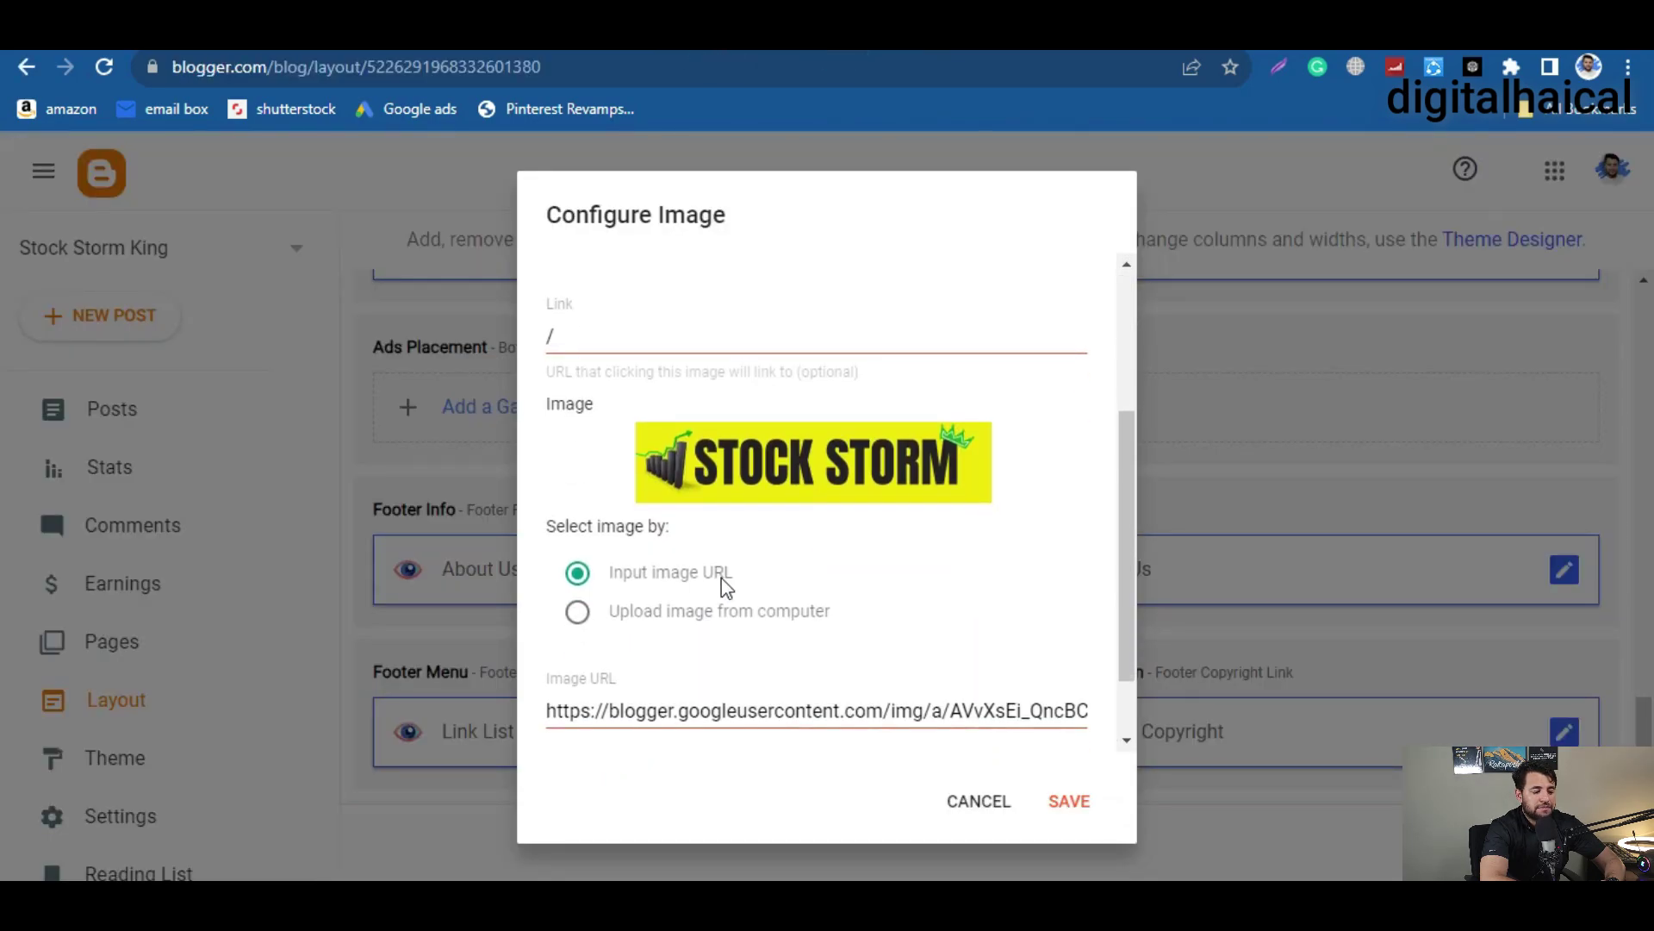
pyautogui.scroll(-1, 800, 634)
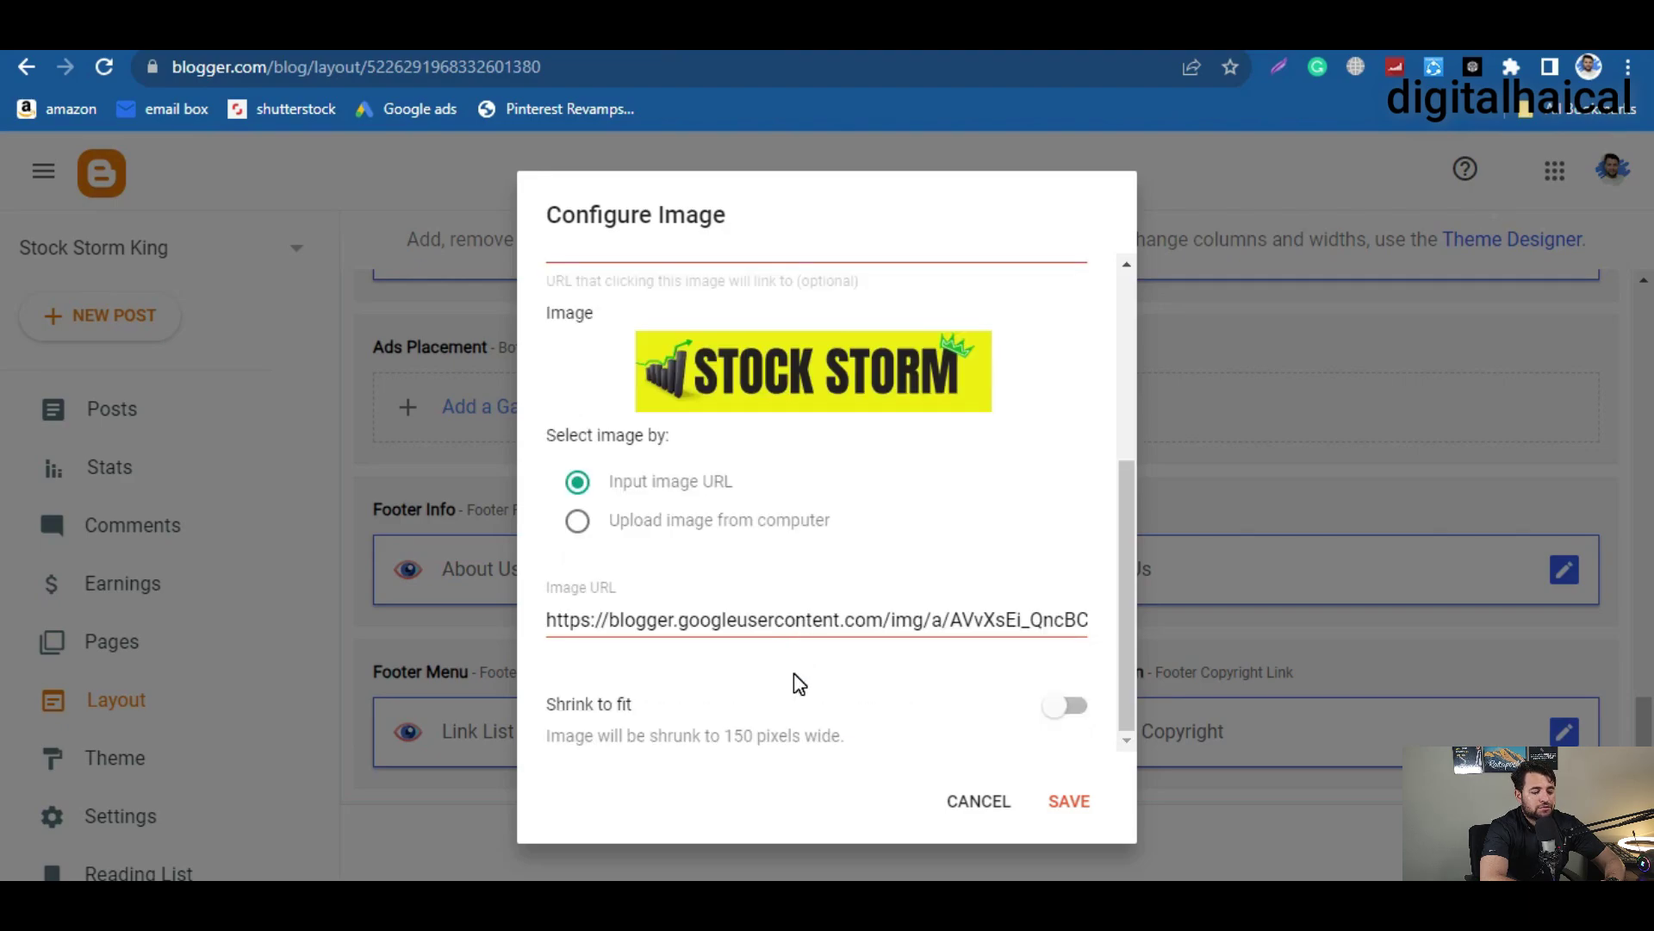
pyautogui.scroll(4, 786, 583)
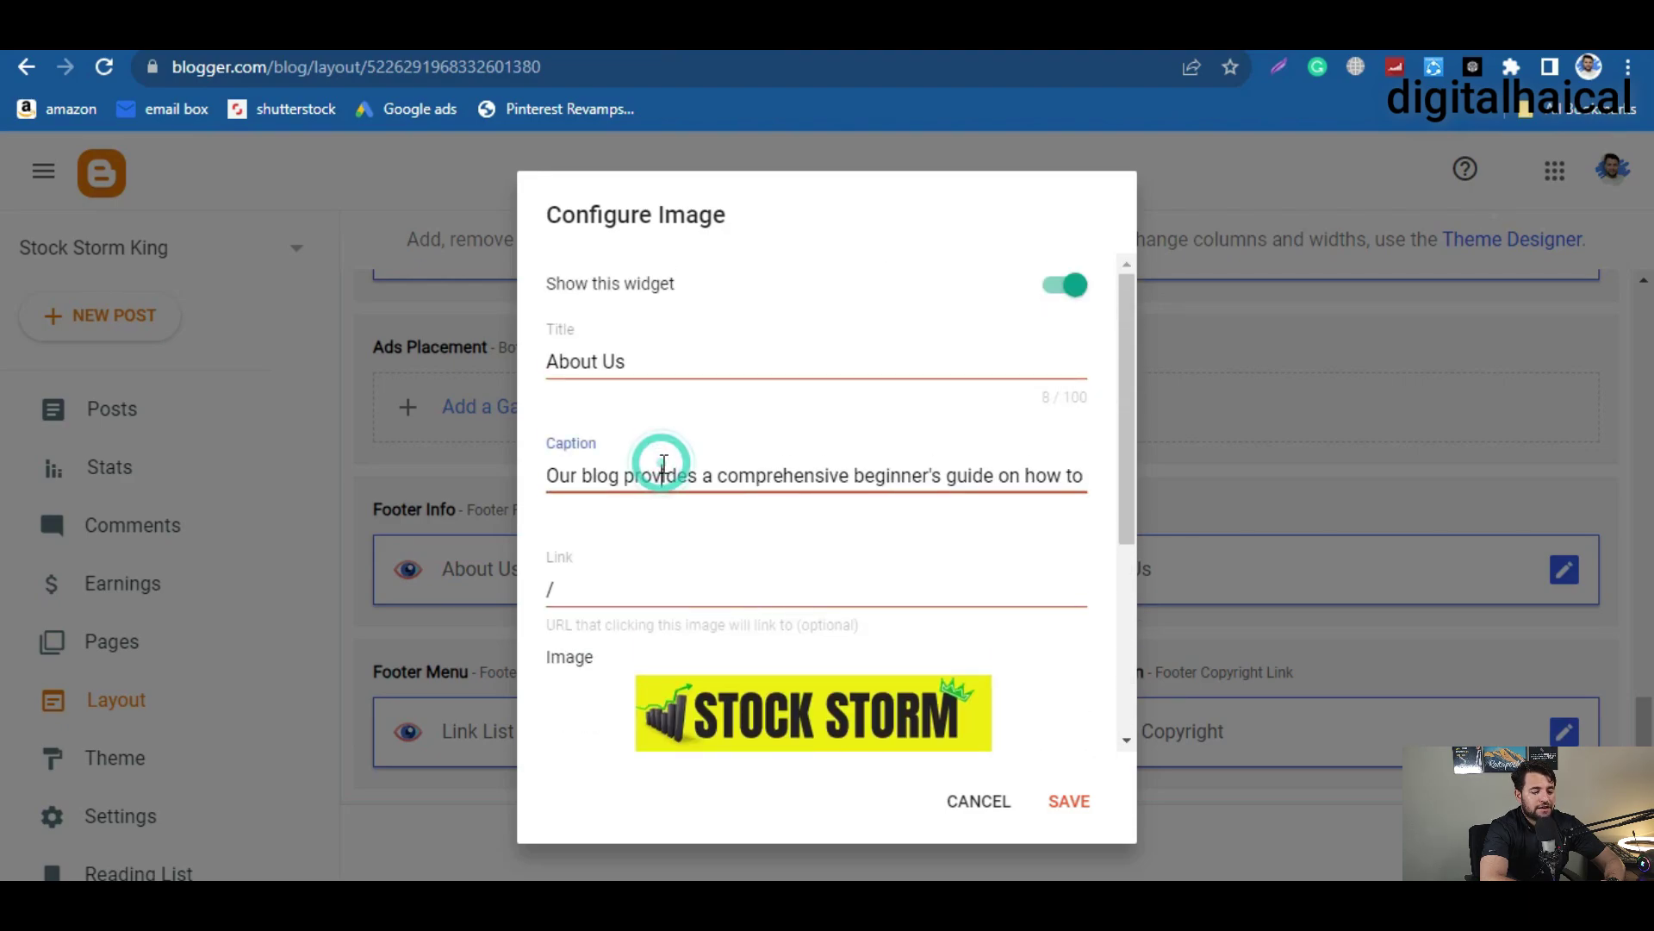
pyautogui.moveTo(659, 475); pyautogui.dragTo(849, 474)
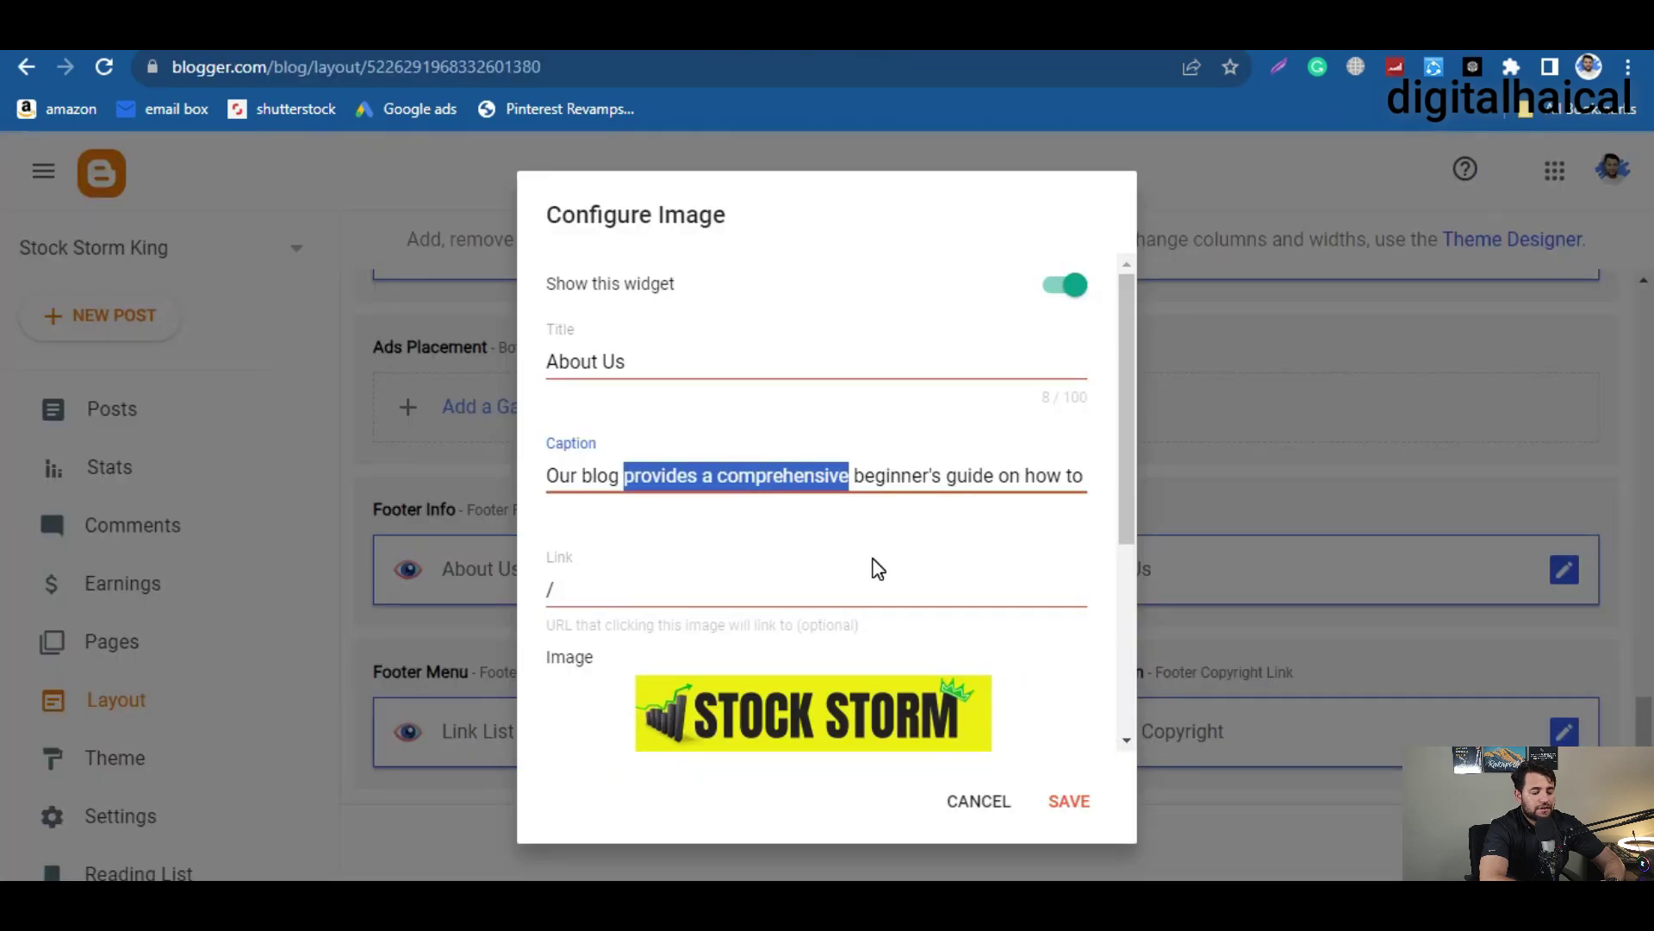
pyautogui.scroll(-4, 875, 567)
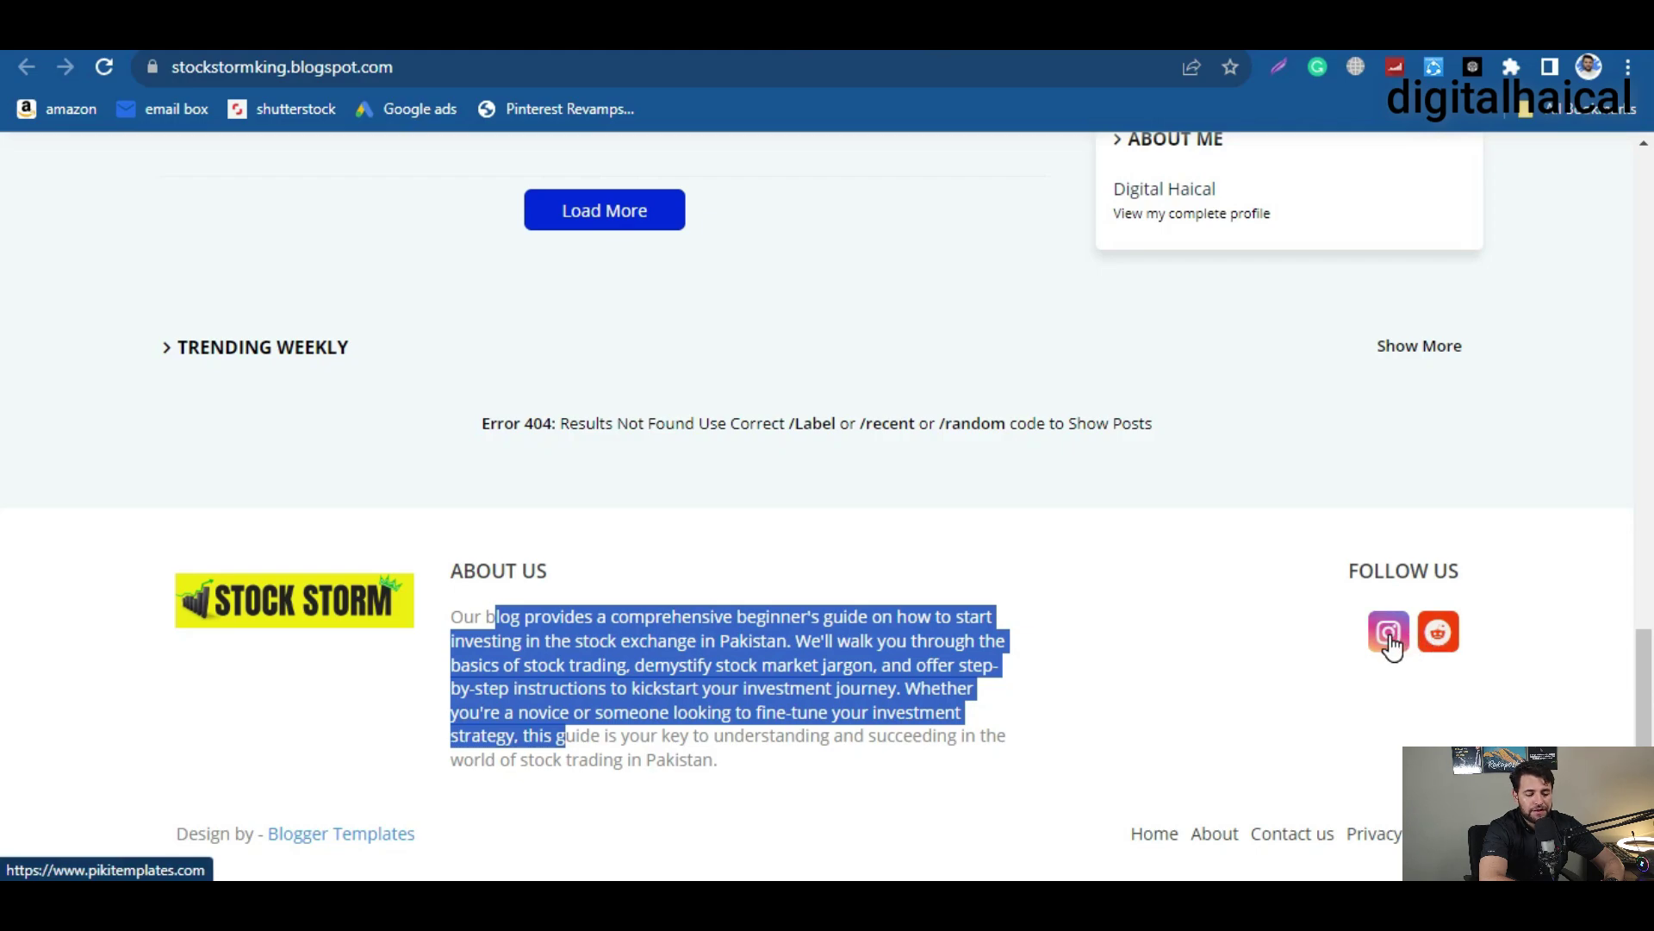
# - Open the Footer Menu's Link List gadget in the blog layout and compare its links with the live blog's footer
pyautogui.hotkey('alt', 'Left')
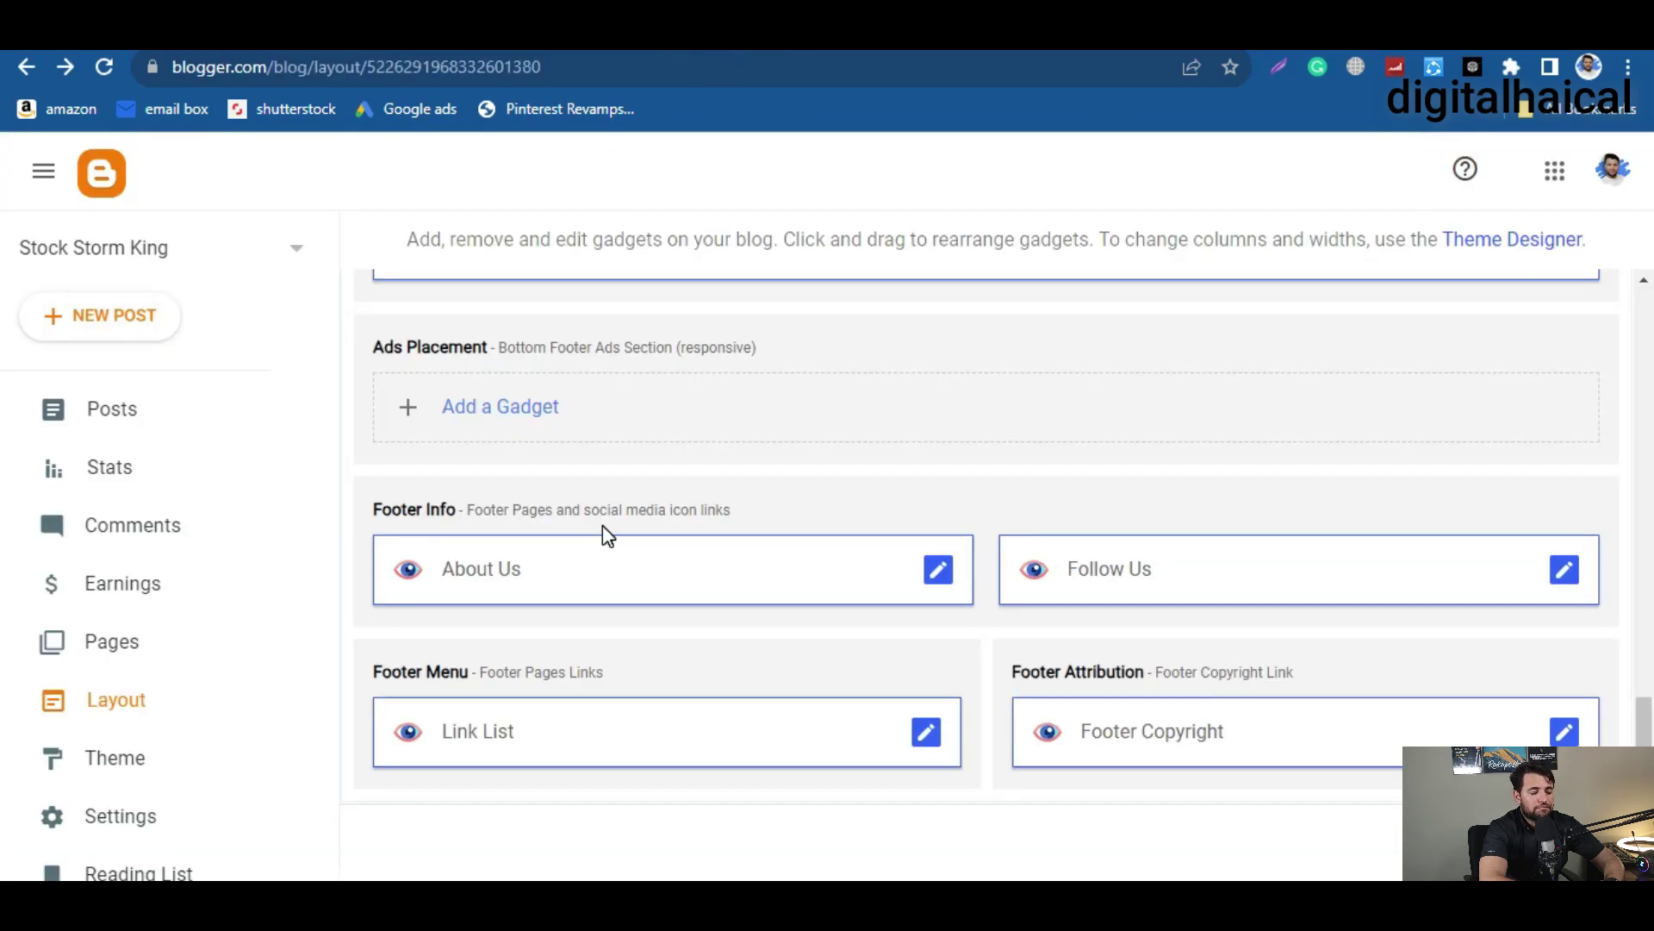
pyautogui.click(926, 732)
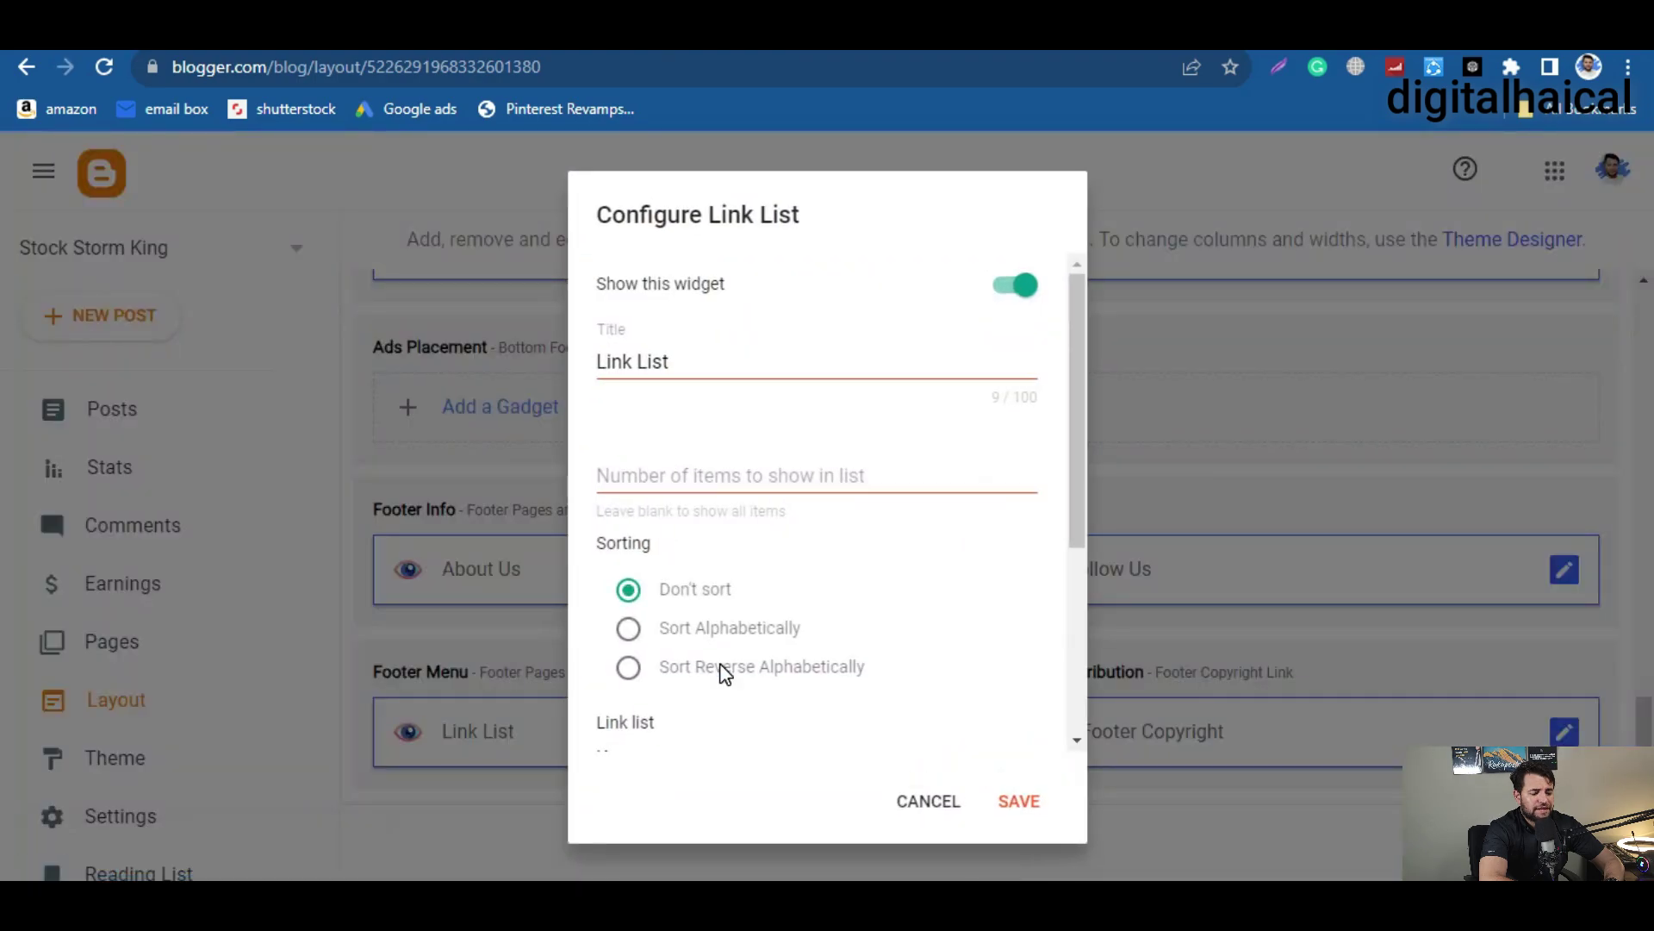
pyautogui.scroll(-4, 797, 618)
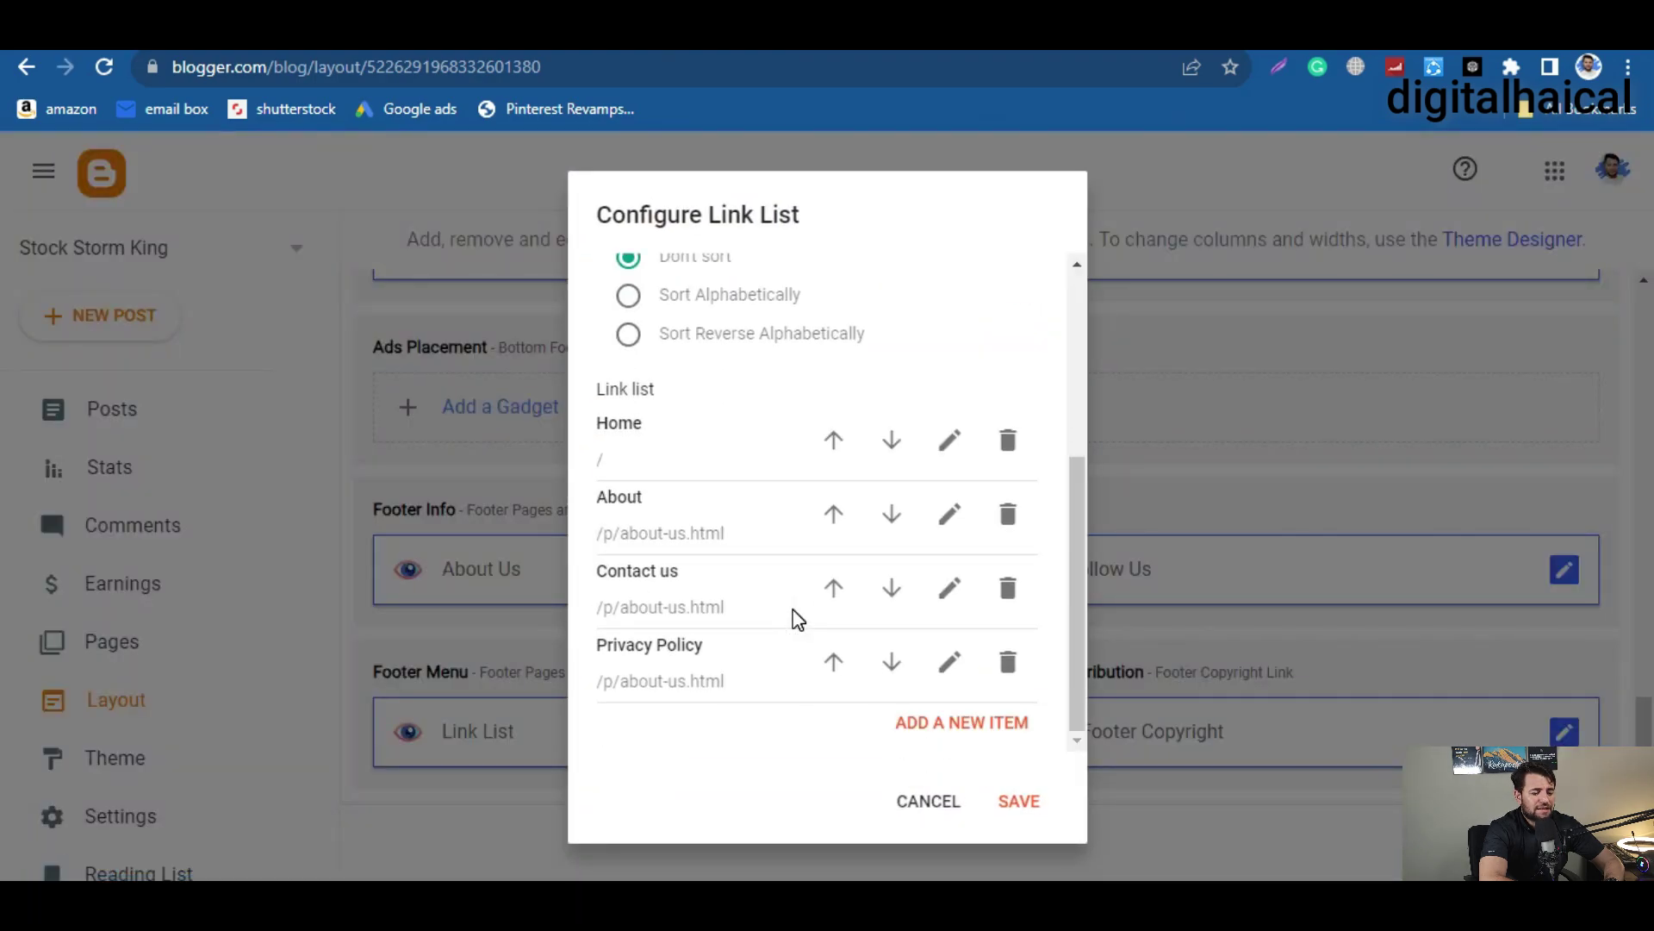
pyautogui.hotkey('alt', 'Right')
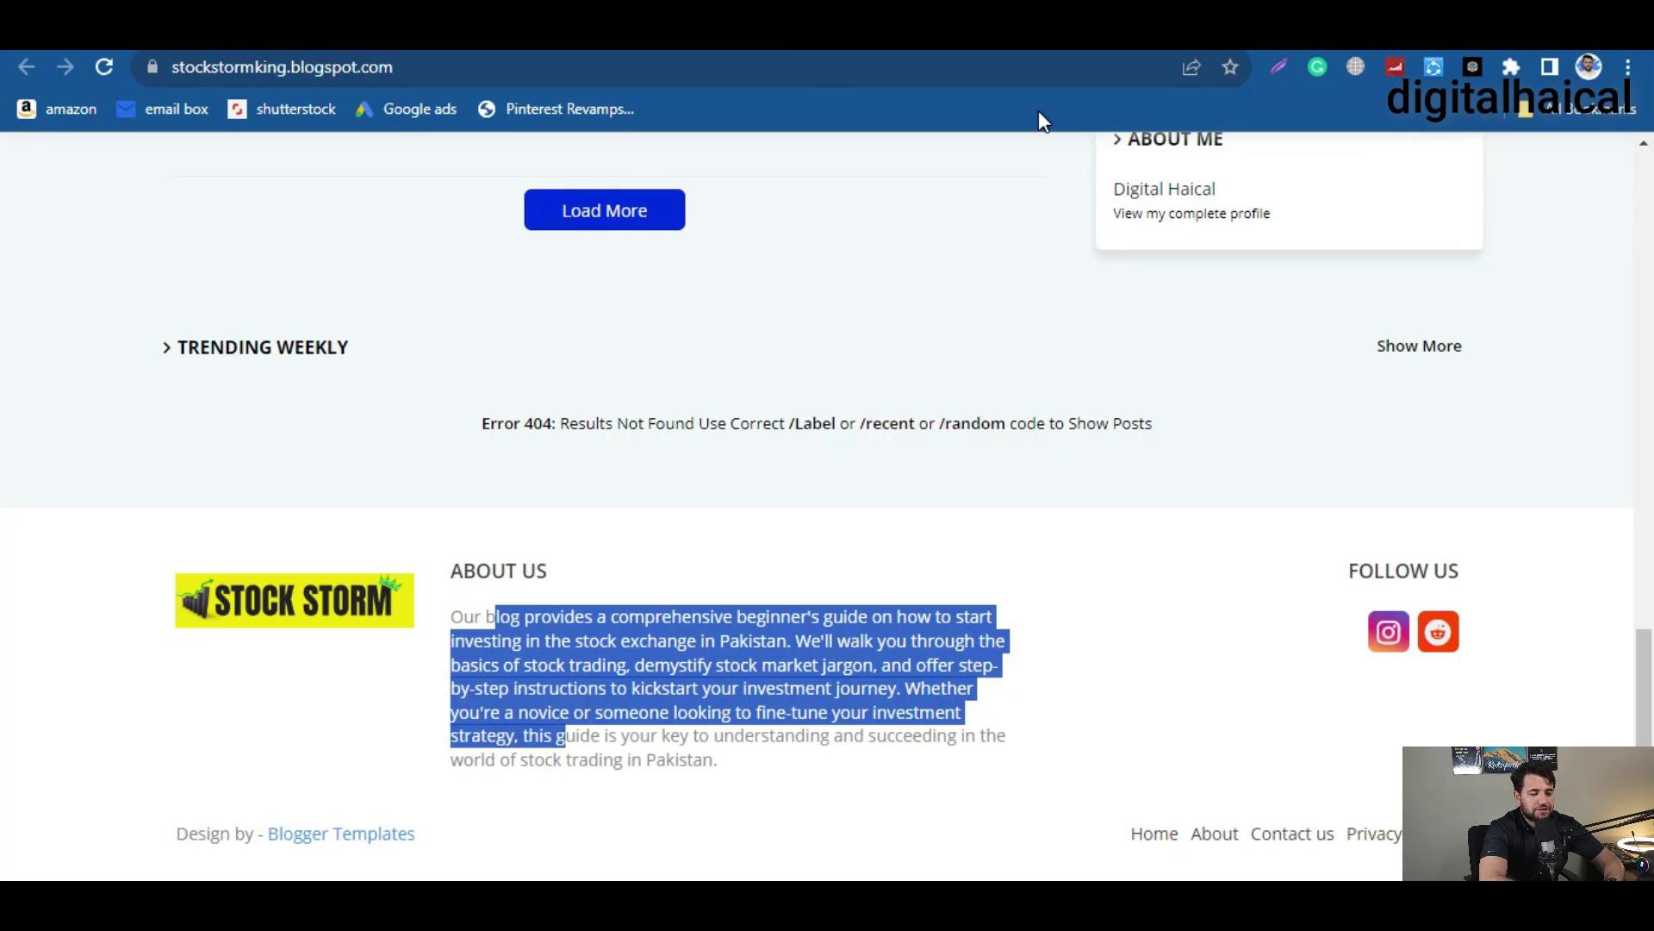
pyautogui.hotkey('ctrl', 'Tab')
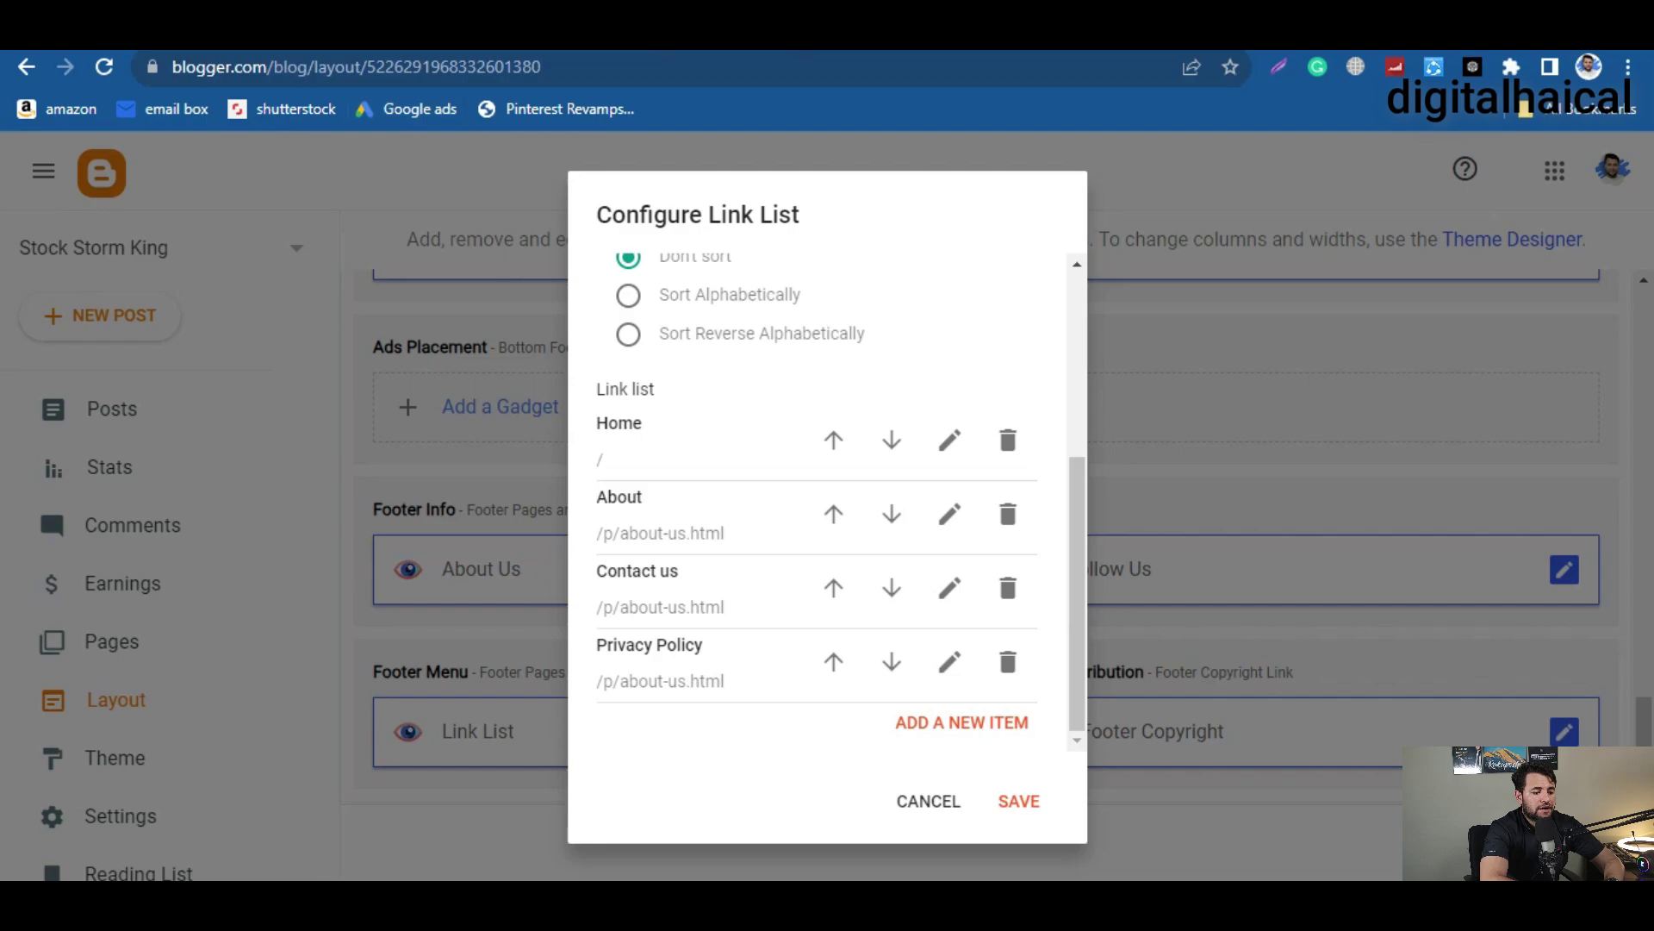
pyautogui.hotkey('ctrl', 'Tab')
pyautogui.click(398, 77)
pyautogui.hotkey('ctrl', 'c')
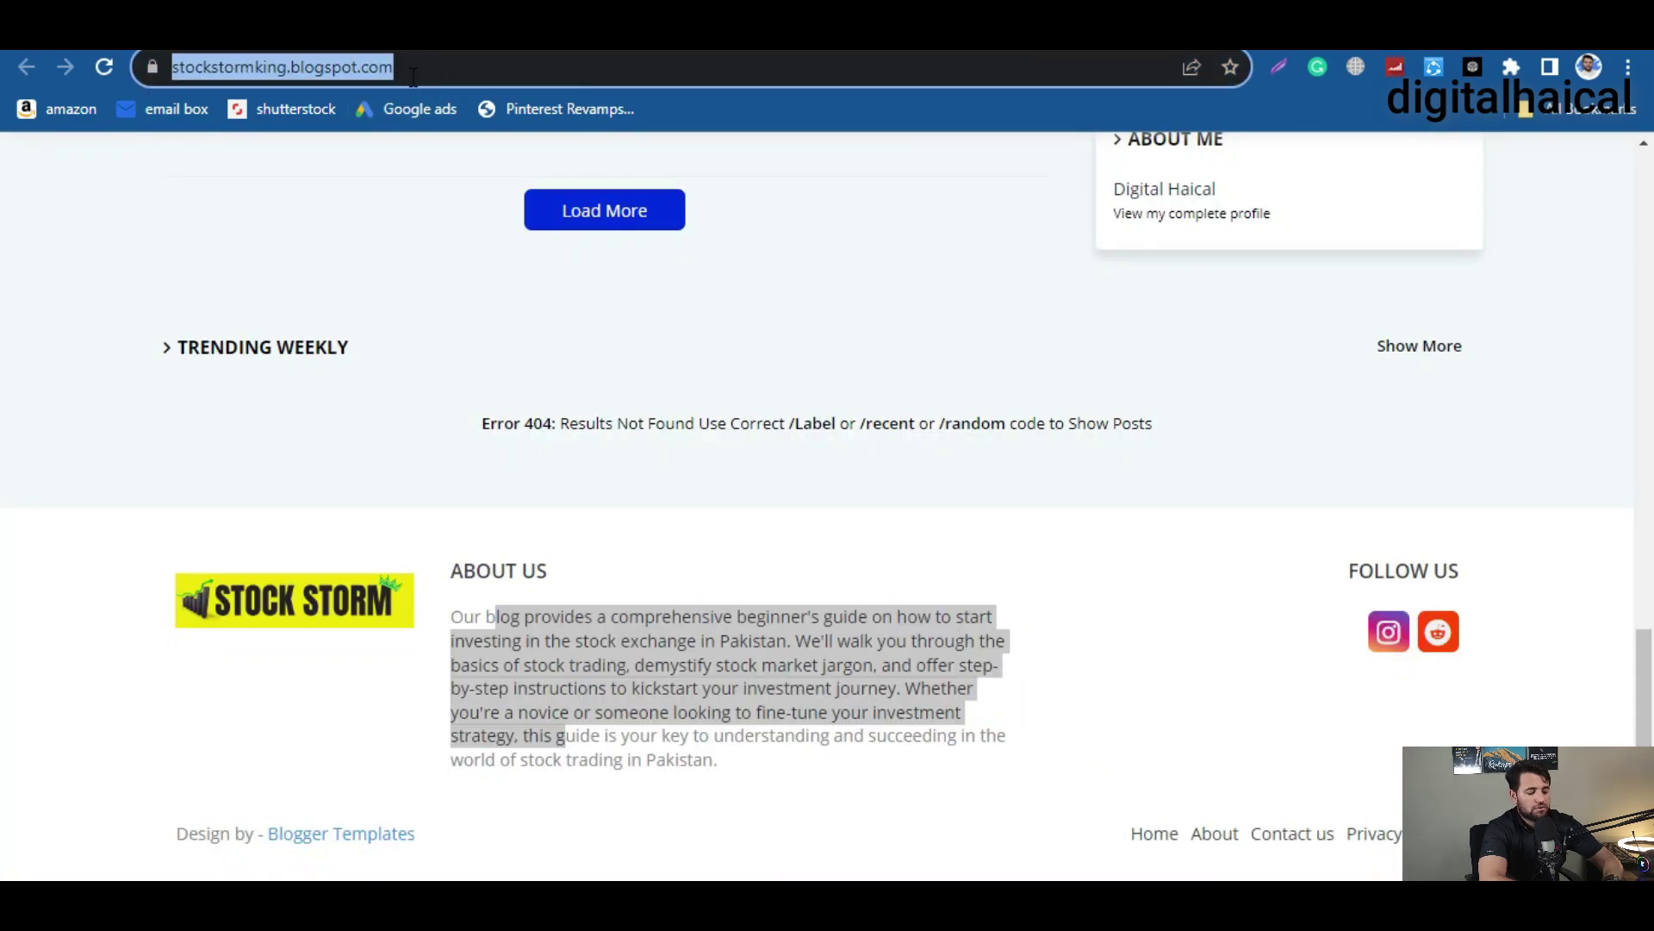
pyautogui.hotkey('ctrl', 'shift', 'Tab')
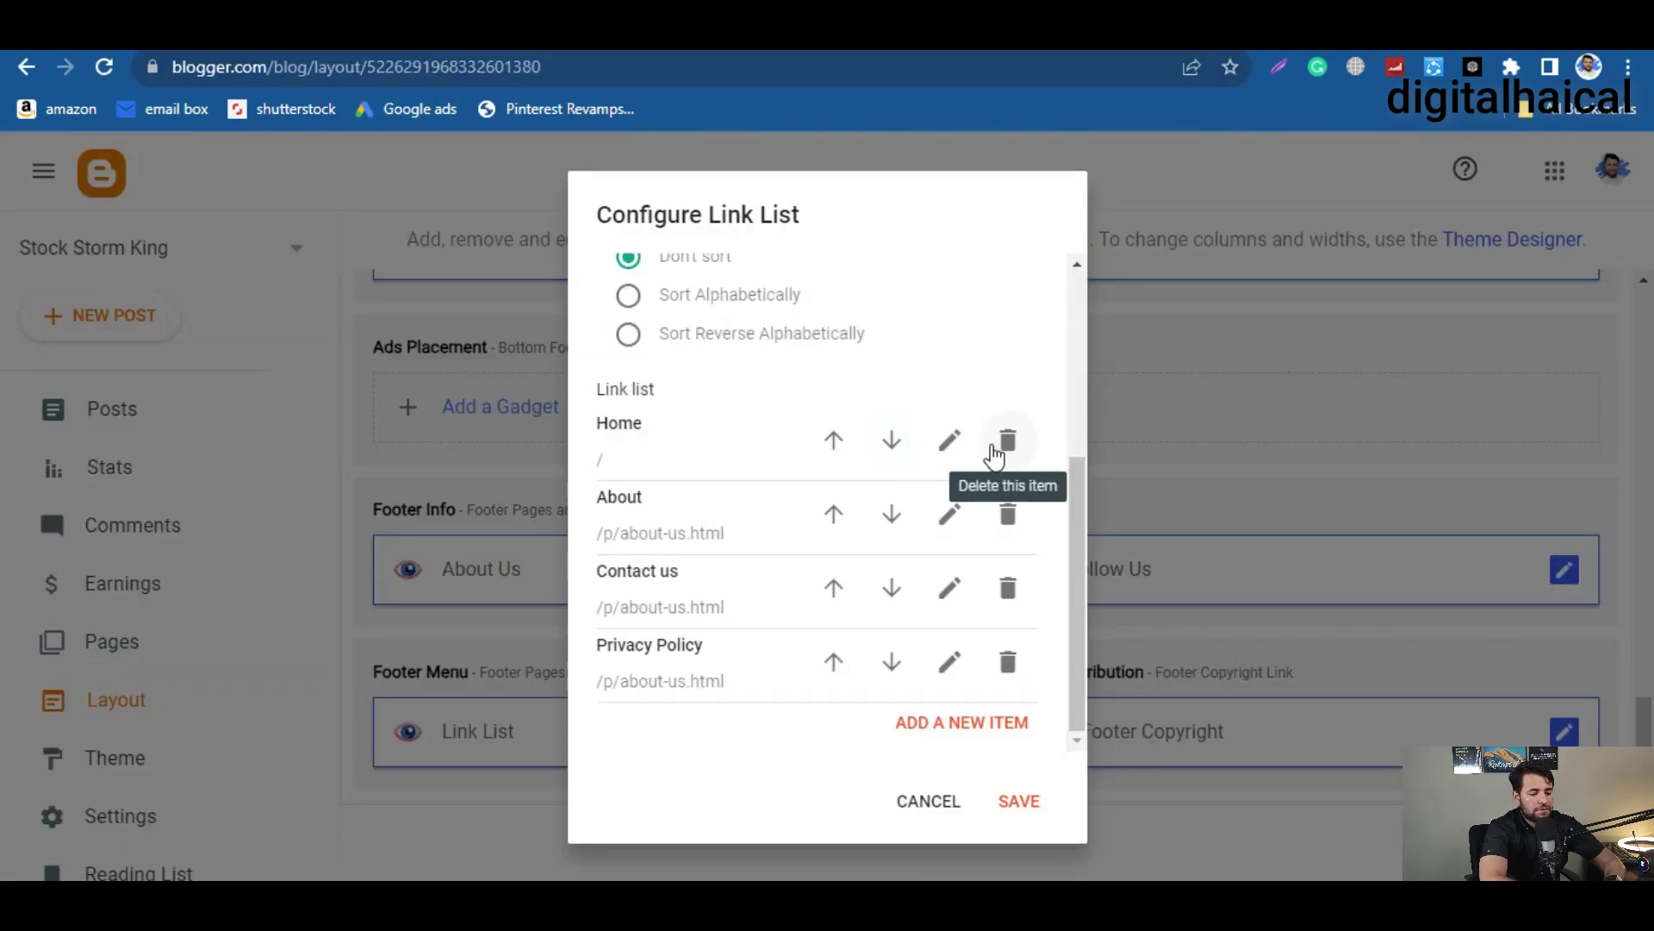
pyautogui.click(950, 441)
pyautogui.click(679, 576)
pyautogui.hotkey('ctrl', 'a')
pyautogui.hotkey('ctrl', 'v')
pyautogui.moveTo(679, 576); pyautogui.dragTo(577, 578)
pyautogui.click(610, 576)
pyautogui.press('BackSpace')
pyautogui.press('Return')
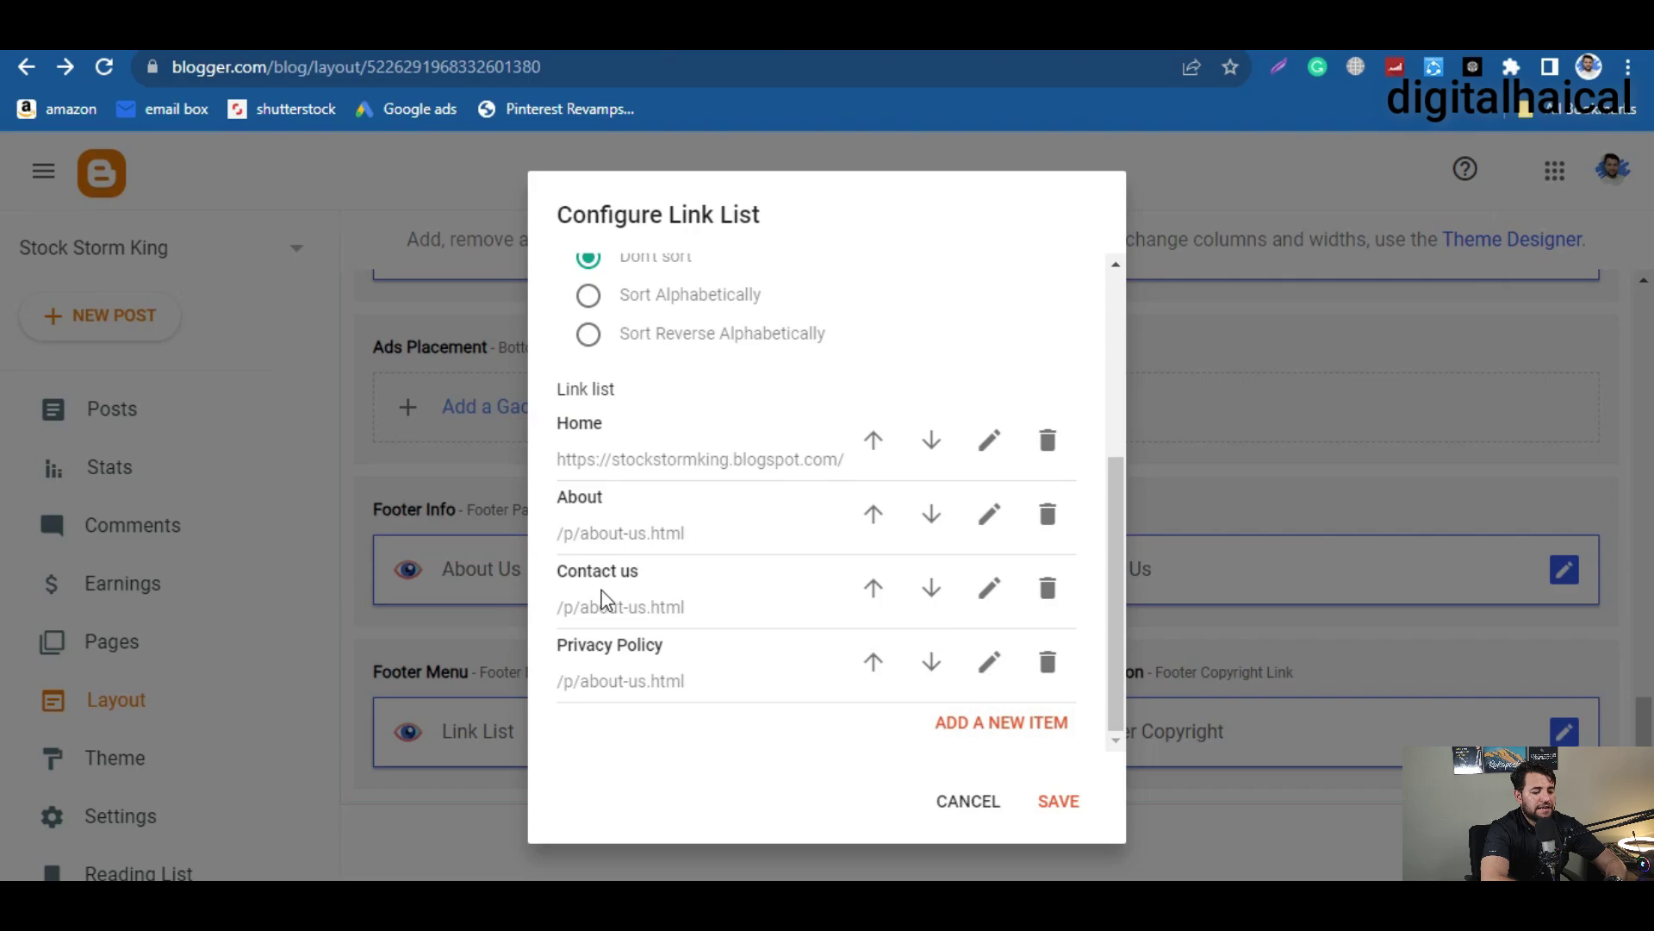
pyautogui.click(1048, 803)
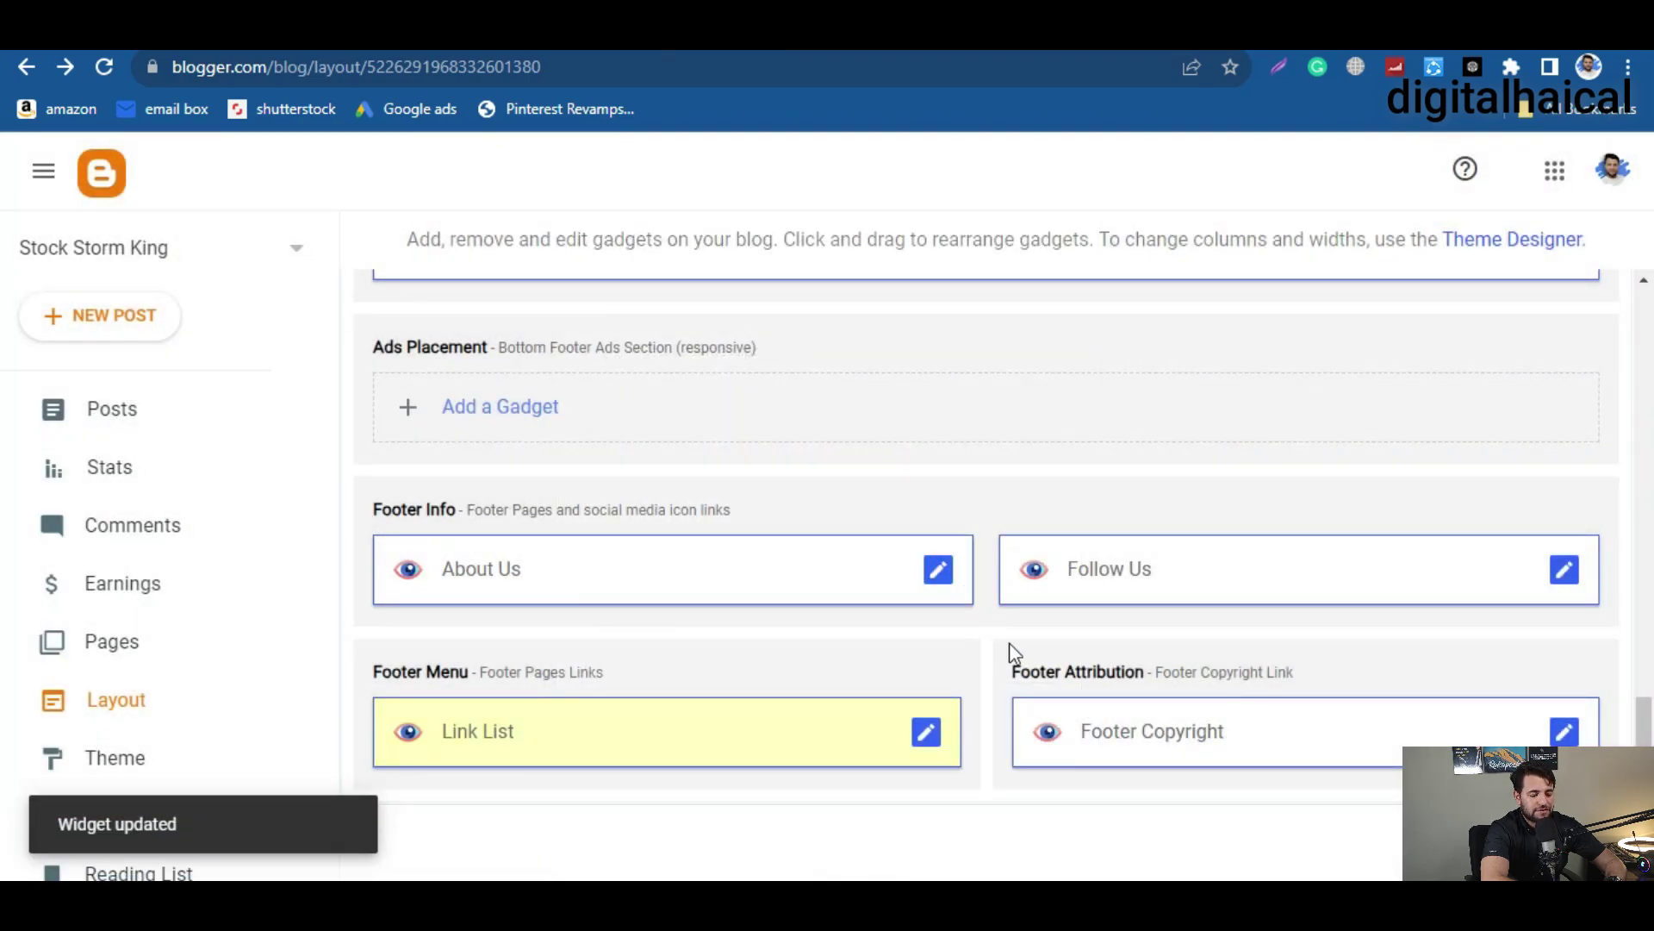
# - Open the Footer Copyright gadget and check the design credit in the live blog's footer
pyautogui.click(1564, 731)
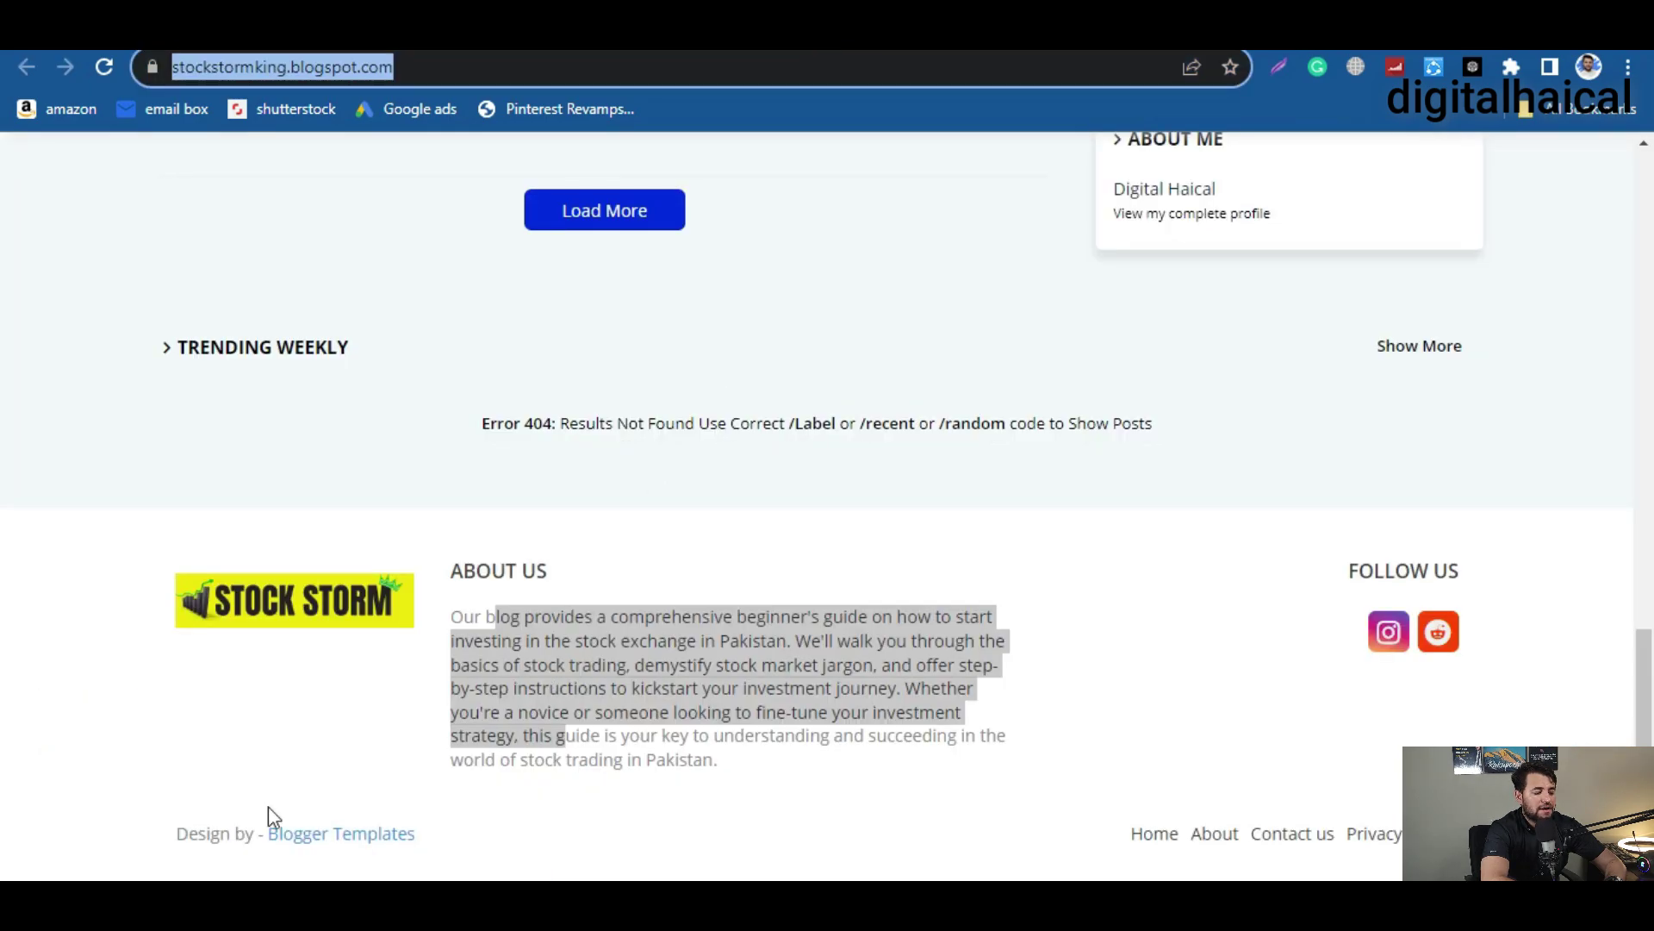